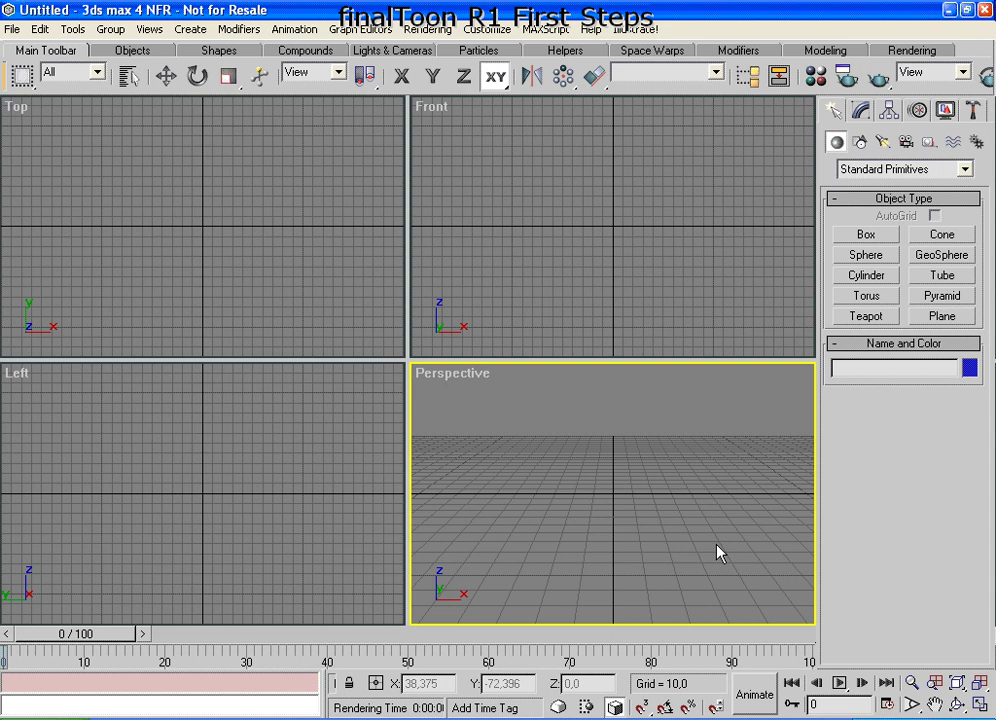
# - Create a box over the origin in the Top view, about 56 long, 89 wide and 58 high
pyautogui.click(882, 236)
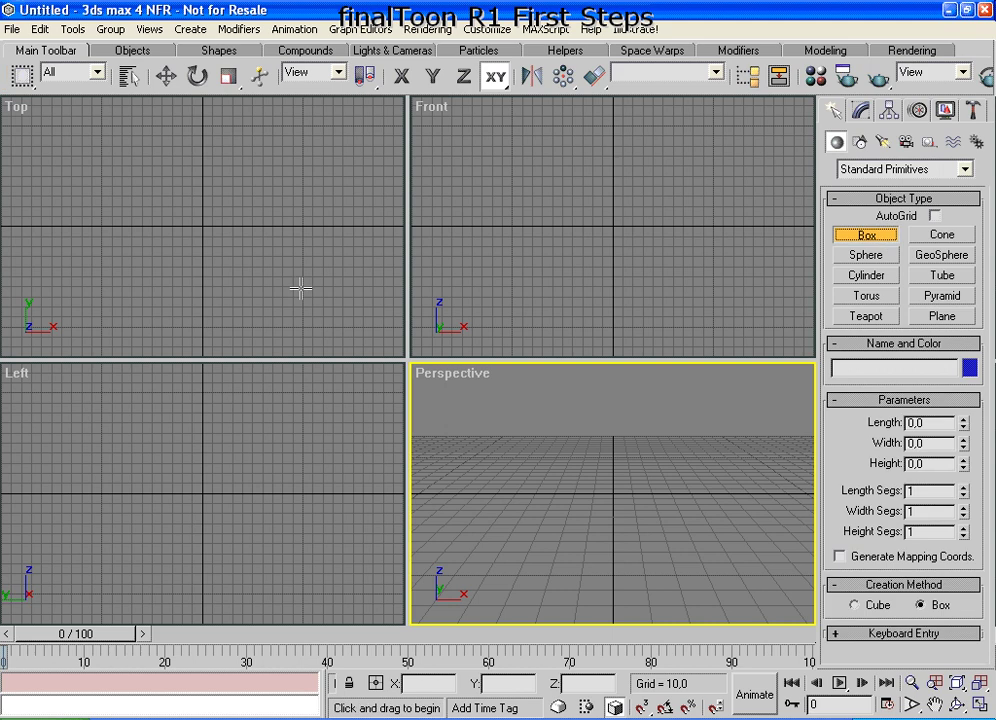
pyautogui.moveTo(171, 202); pyautogui.dragTo(257, 258)
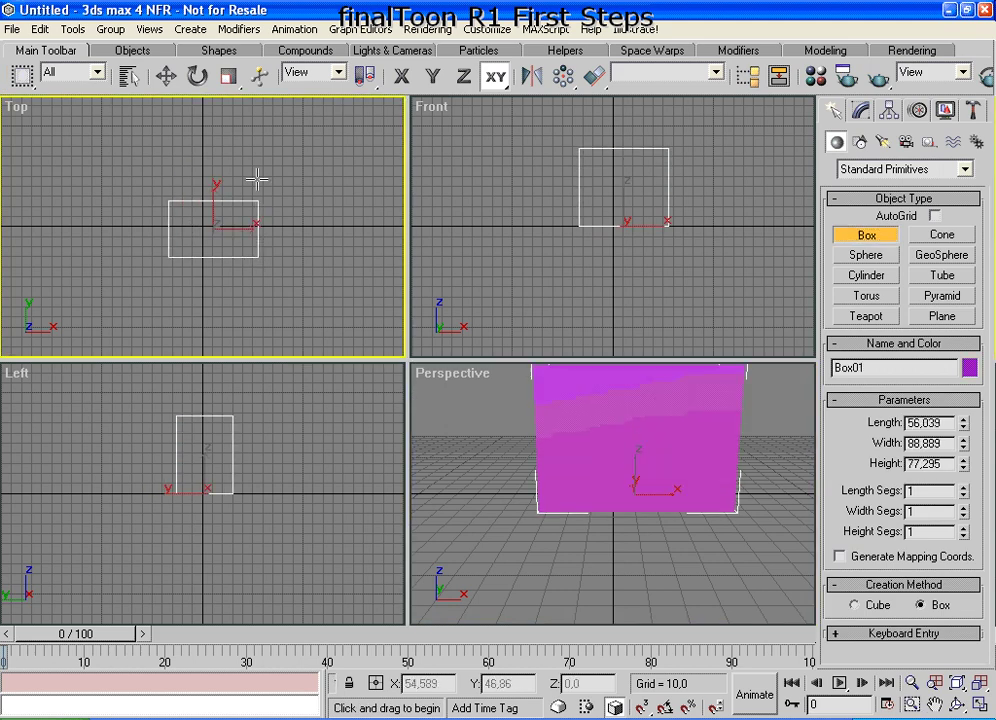
pyautogui.click(241, 130)
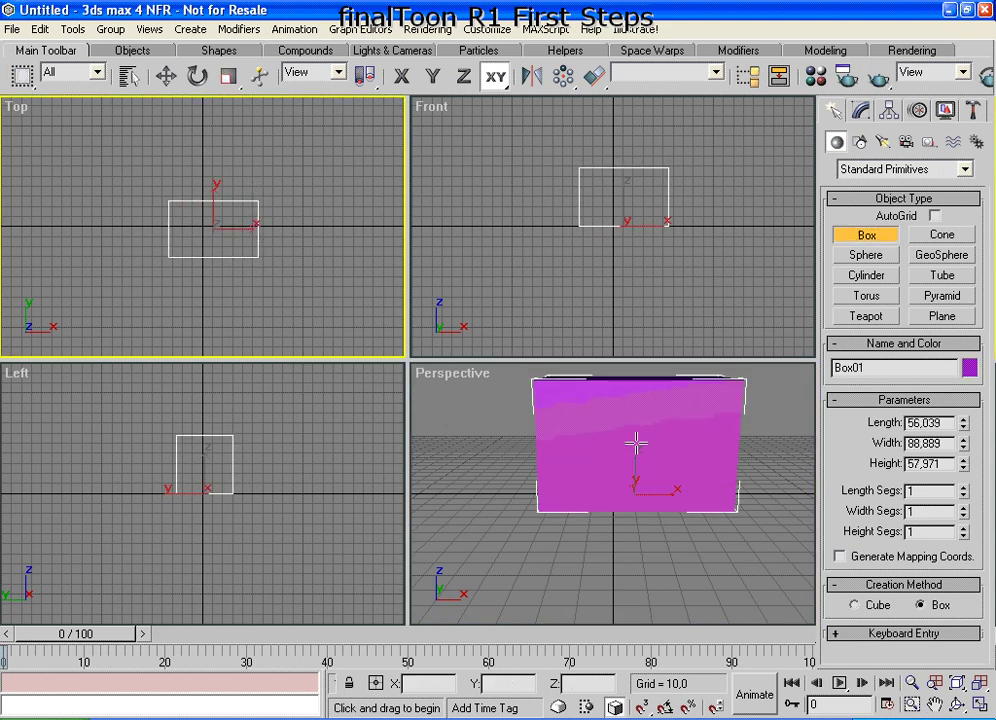
pyautogui.click(861, 110)
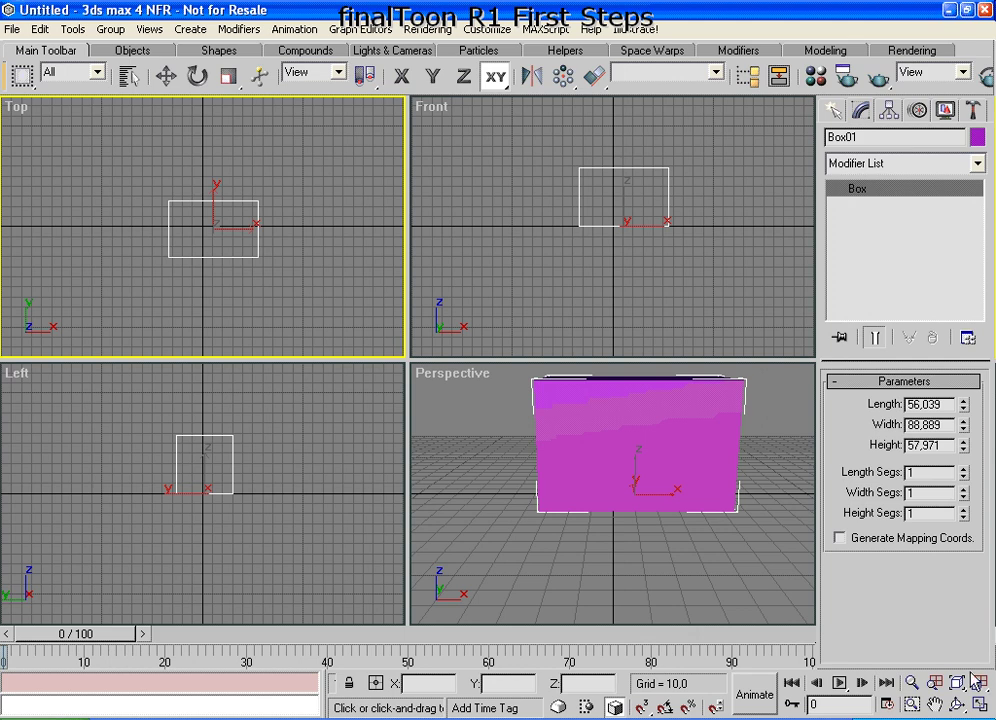
pyautogui.hotkey('shift', 'ctrl', 'z')
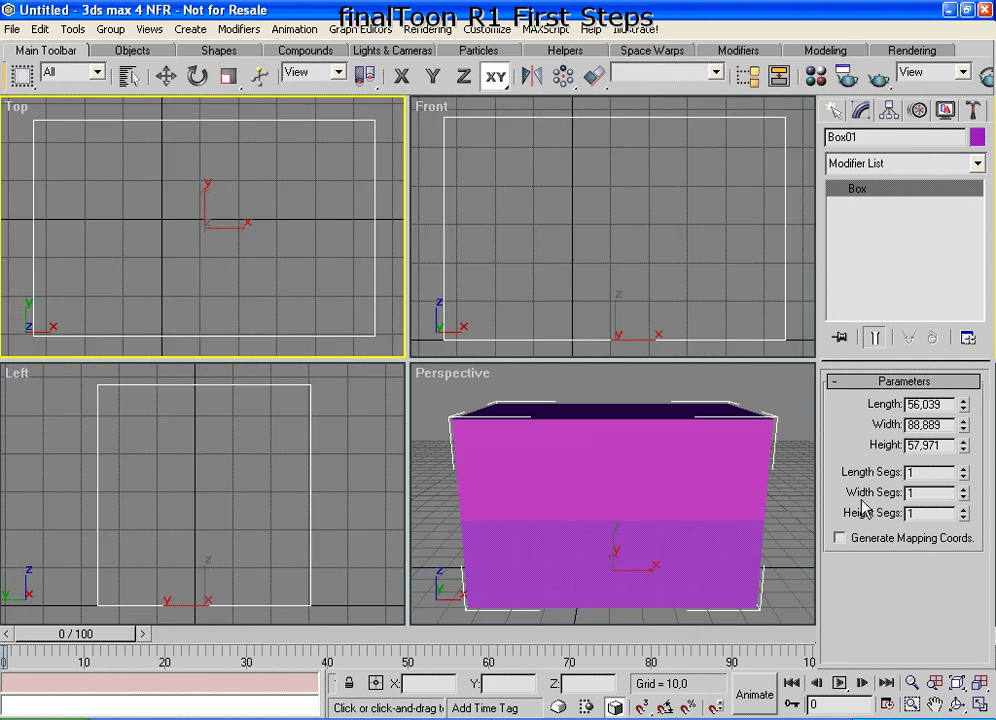
# - Create a cylinder at the center of the box in the Front view, with a radius of about 11.5 and a height of about 55
pyautogui.click(833, 110)
pyautogui.click(882, 282)
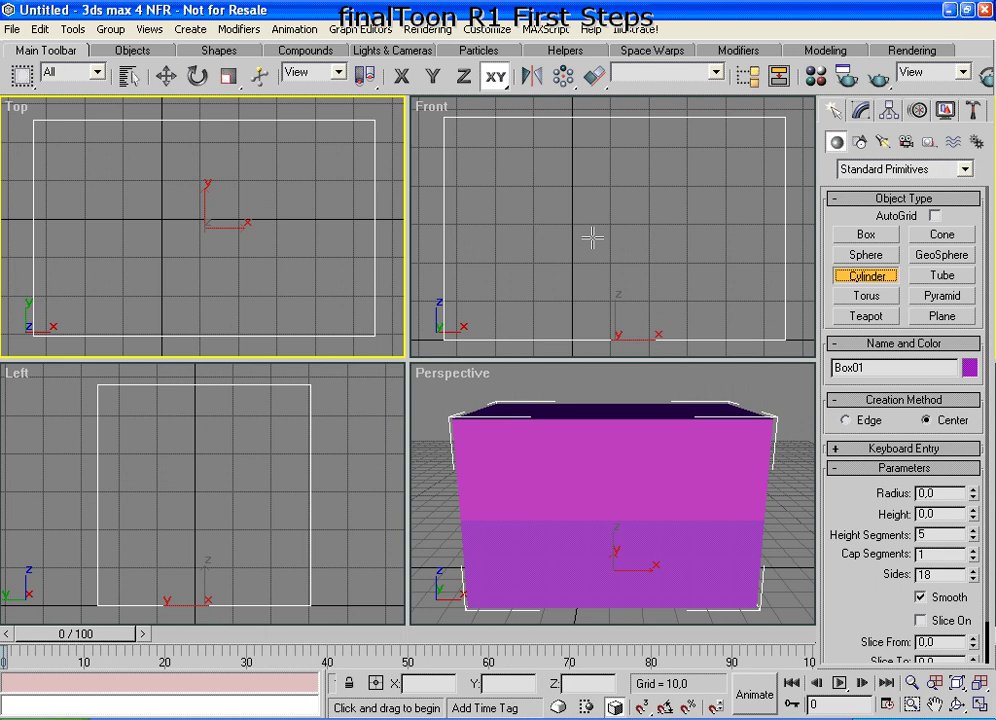
pyautogui.moveTo(613, 230); pyautogui.dragTo(654, 213)
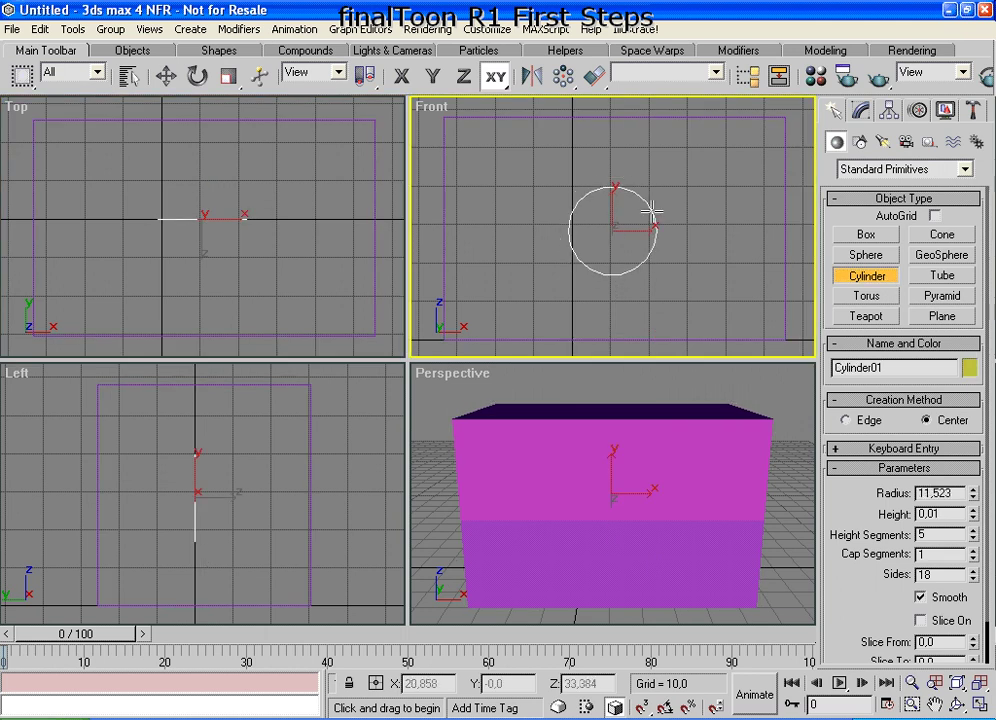
pyautogui.click(700, 7)
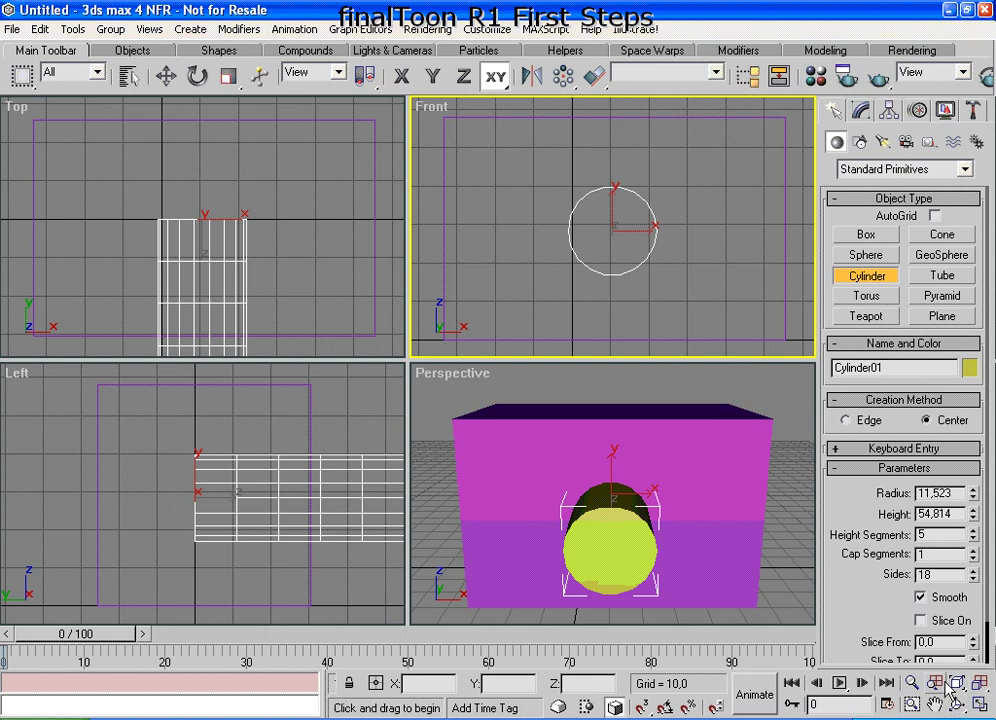
# - Increase the cylinder's height to about 136.5
pyautogui.click(912, 682)
pyautogui.moveTo(198, 208); pyautogui.dragTo(233, 329)
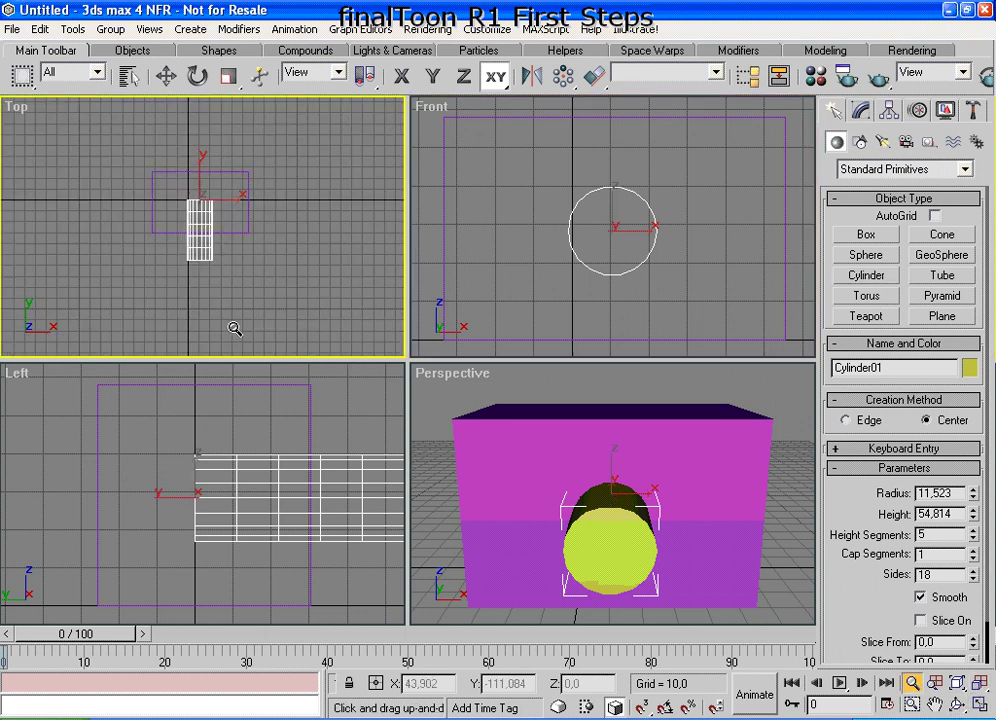
pyautogui.click(861, 110)
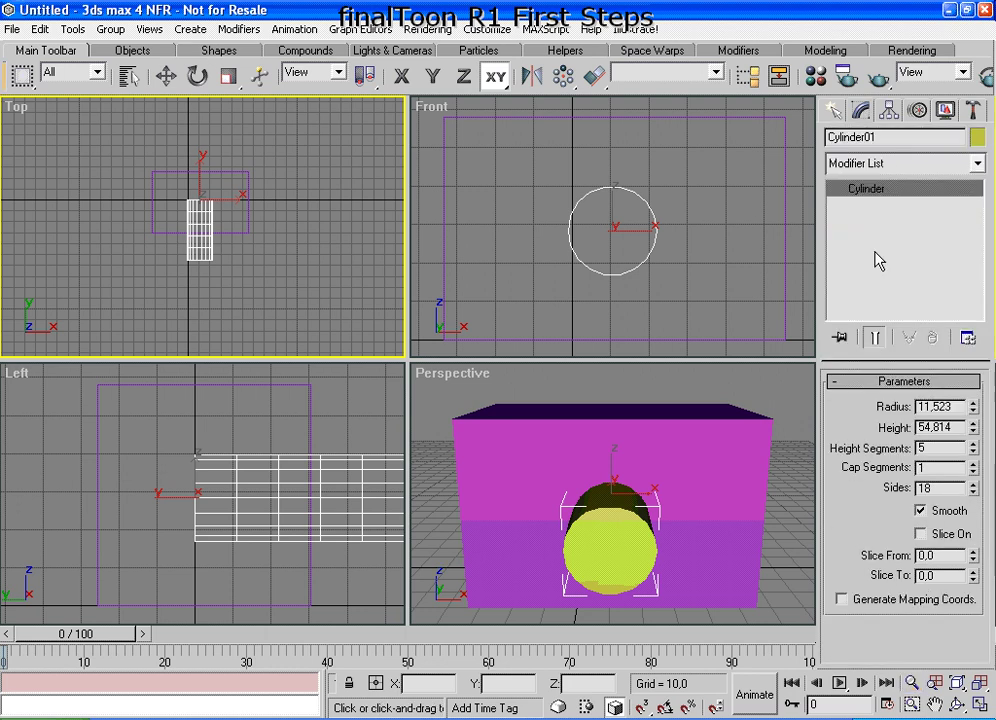
pyautogui.moveTo(973, 428); pyautogui.dragTo(980, 320)
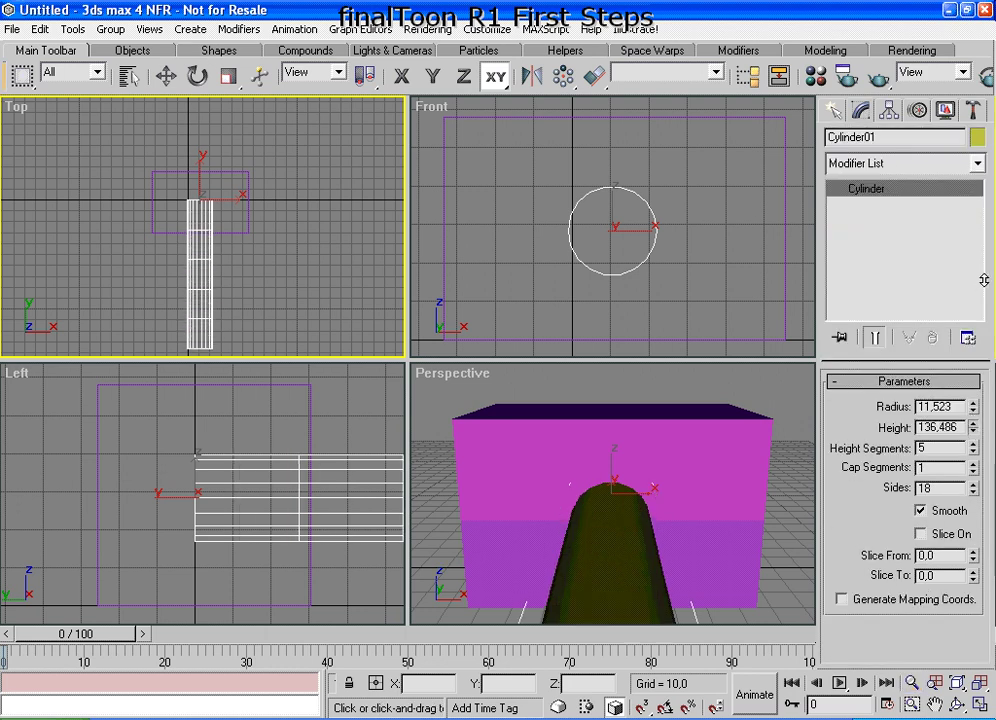
# - Move the cylinder along the Y axis to about 60.5 so it sticks out of both sides of the box
pyautogui.click(166, 76)
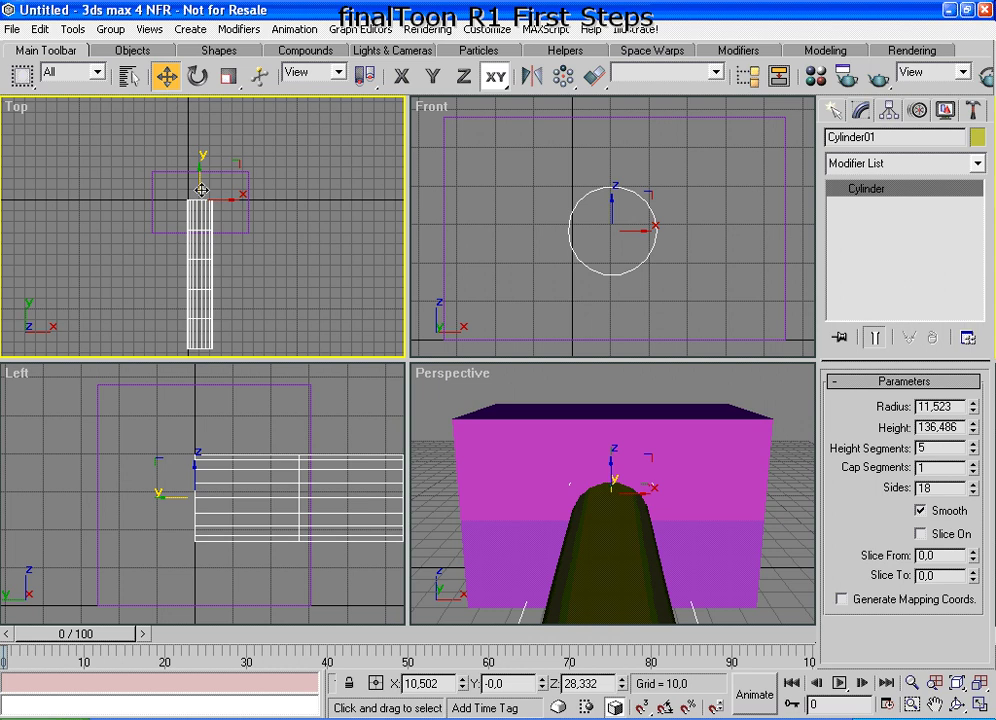
pyautogui.moveTo(201, 185); pyautogui.dragTo(208, 123)
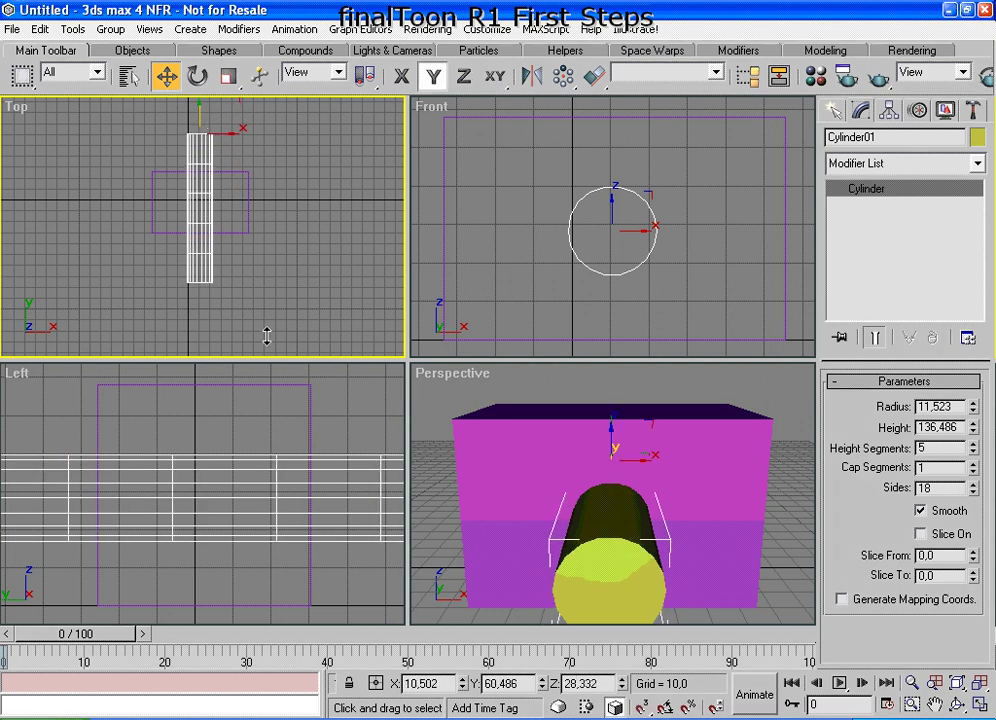
pyautogui.hotkey('ctrl', 'shift', 'z')
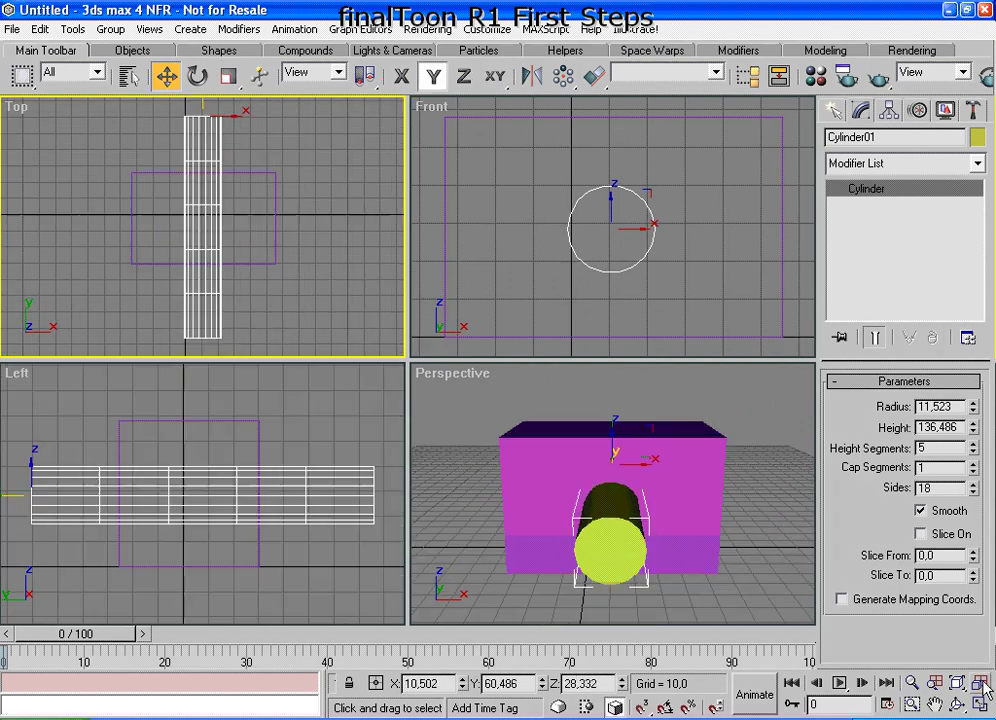
pyautogui.click(955, 703)
pyautogui.moveTo(534, 478); pyautogui.dragTo(640, 515)
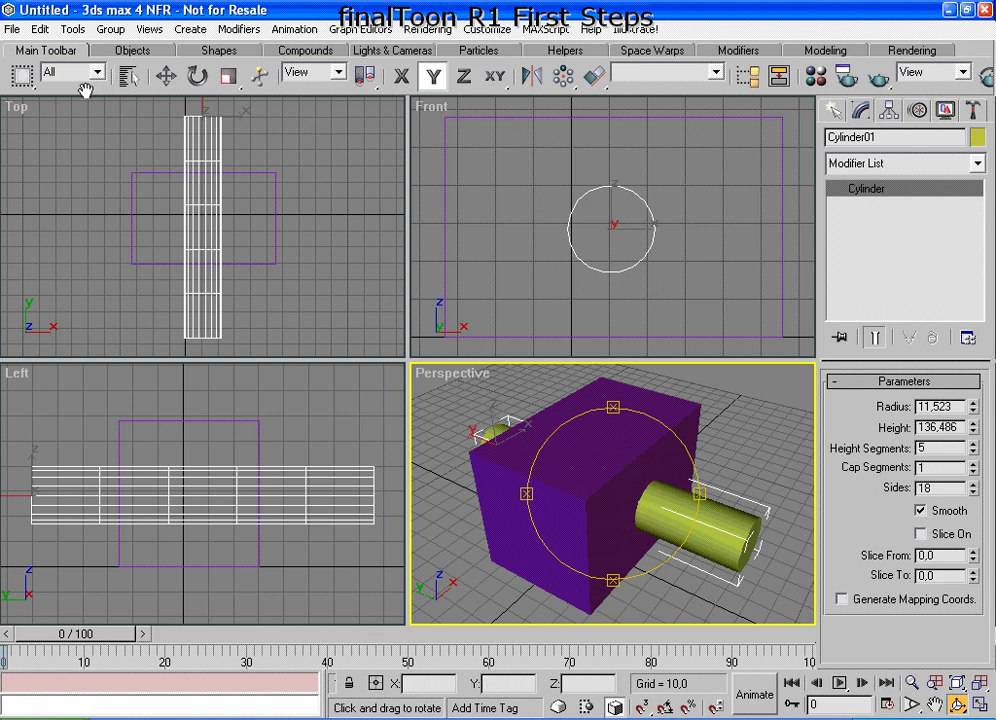
# - Assign the 1 - Default material to the box and the cylinder, and render the Perspective view to check it
pyautogui.moveTo(9, 86); pyautogui.dragTo(208, 88)
pyautogui.click(190, 74)
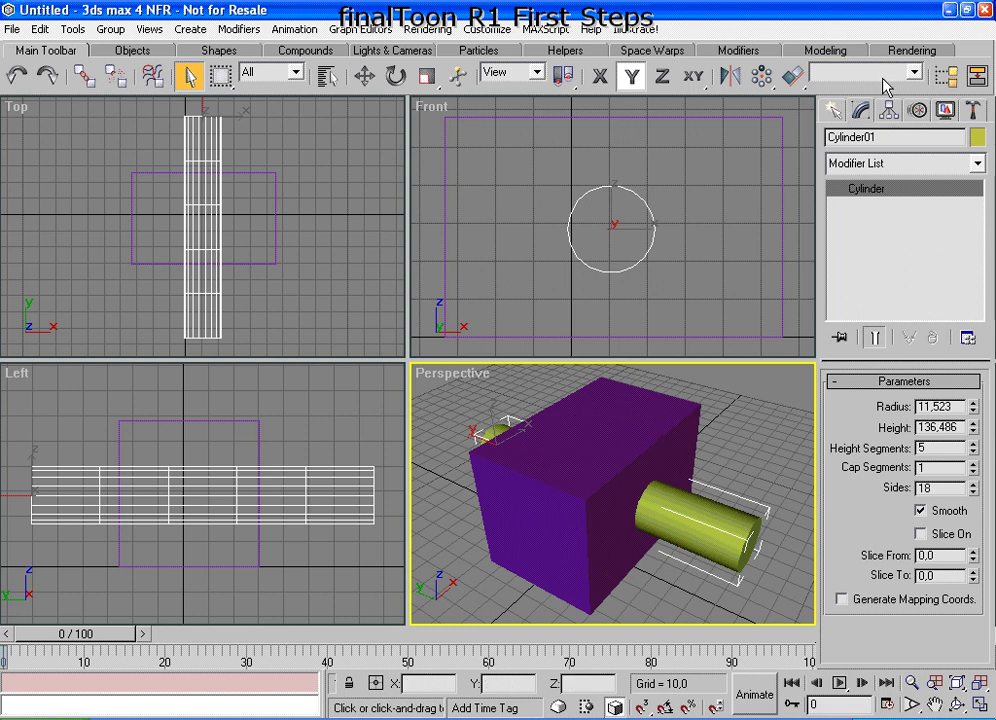
pyautogui.moveTo(883, 84); pyautogui.dragTo(696, 90)
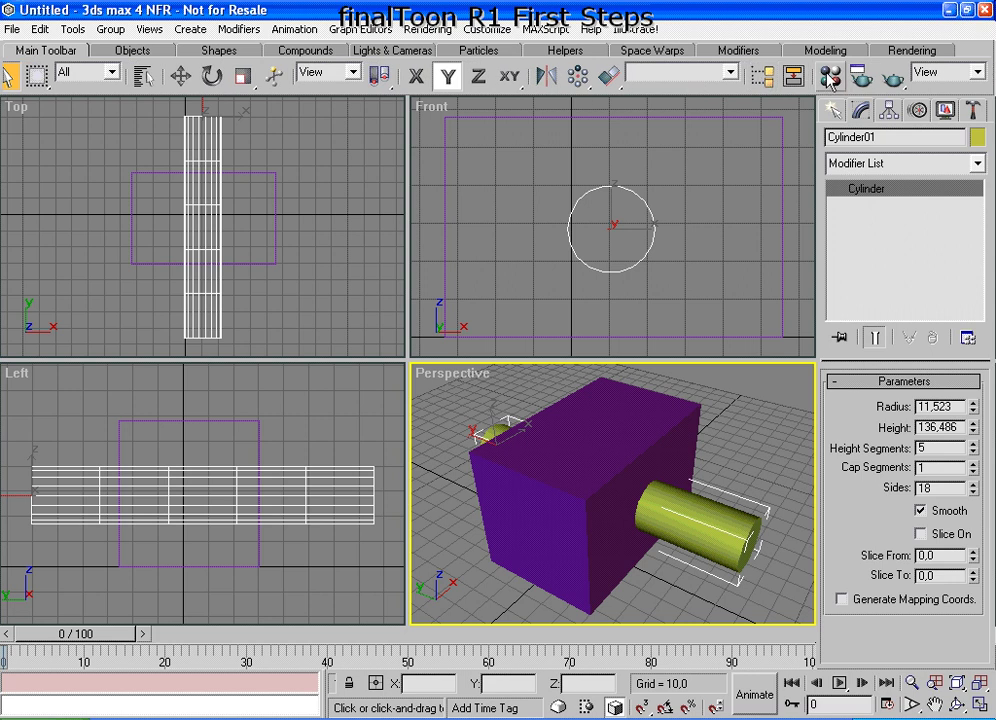
pyautogui.press('m')
pyautogui.moveTo(30, 60); pyautogui.dragTo(578, 471)
pyautogui.moveTo(27, 60); pyautogui.dragTo(726, 528)
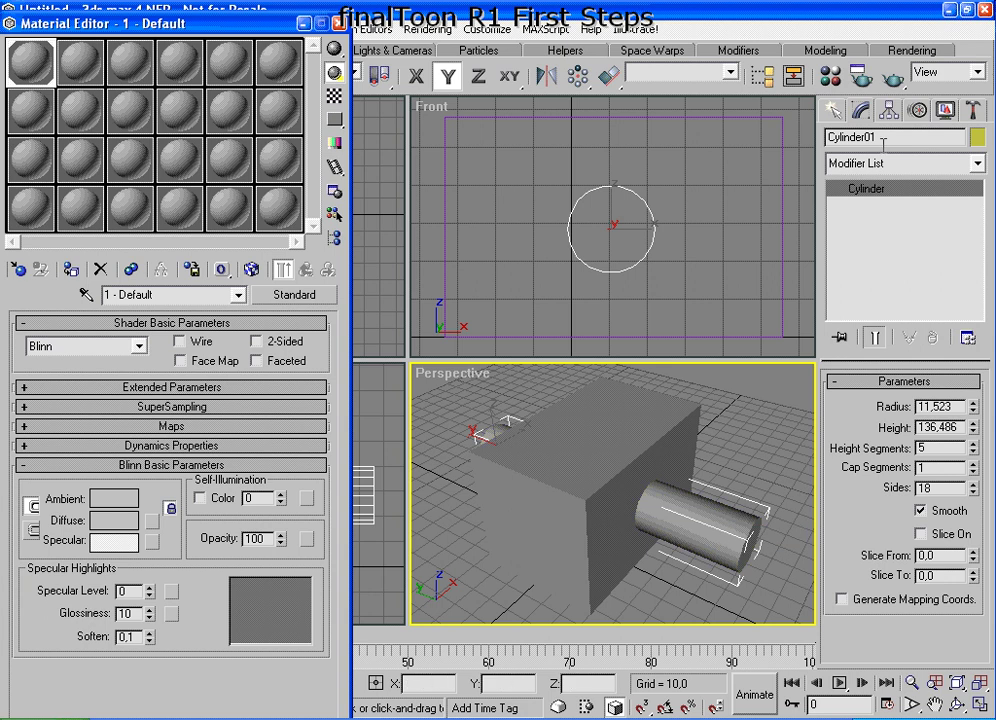
pyautogui.click(890, 80)
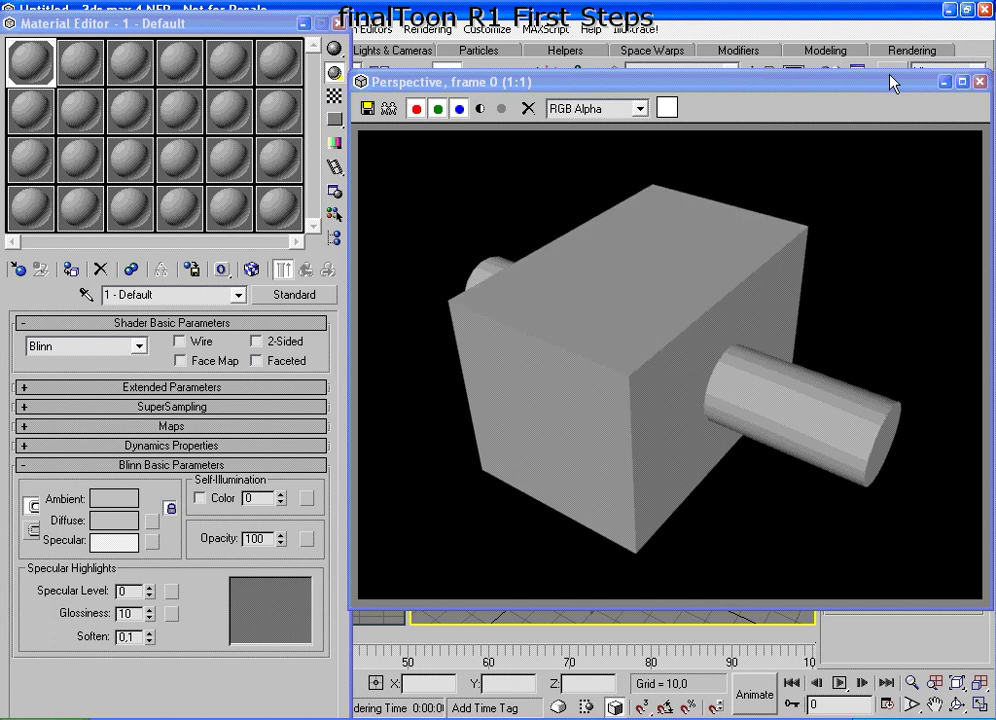
pyautogui.click(980, 82)
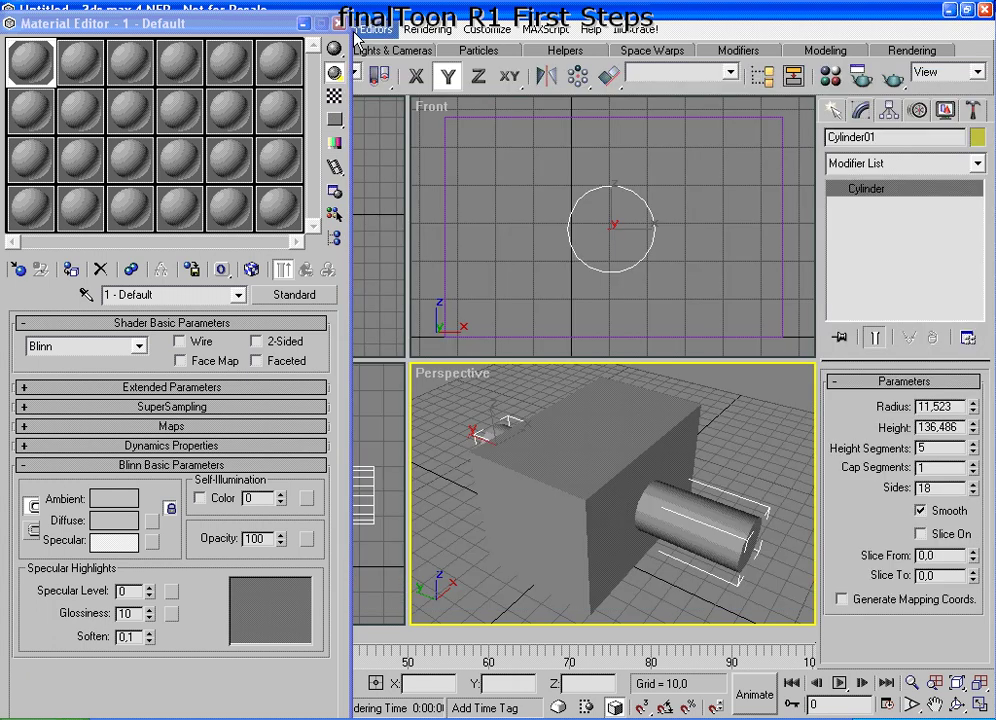
# - Change the environment's background color to white
pyautogui.click(427, 30)
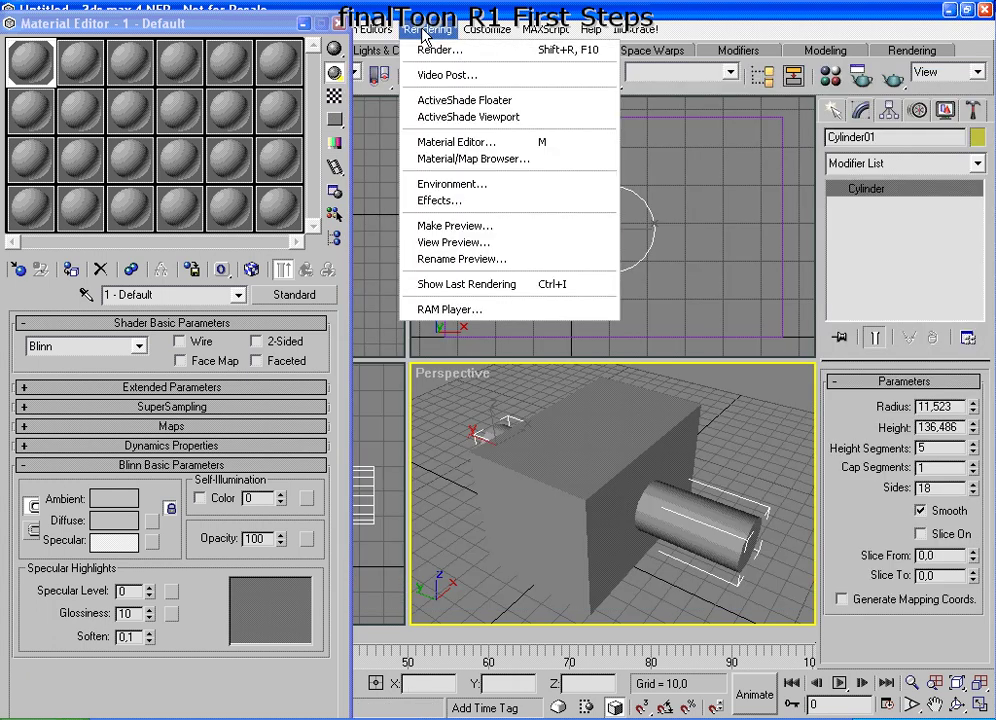
pyautogui.click(482, 193)
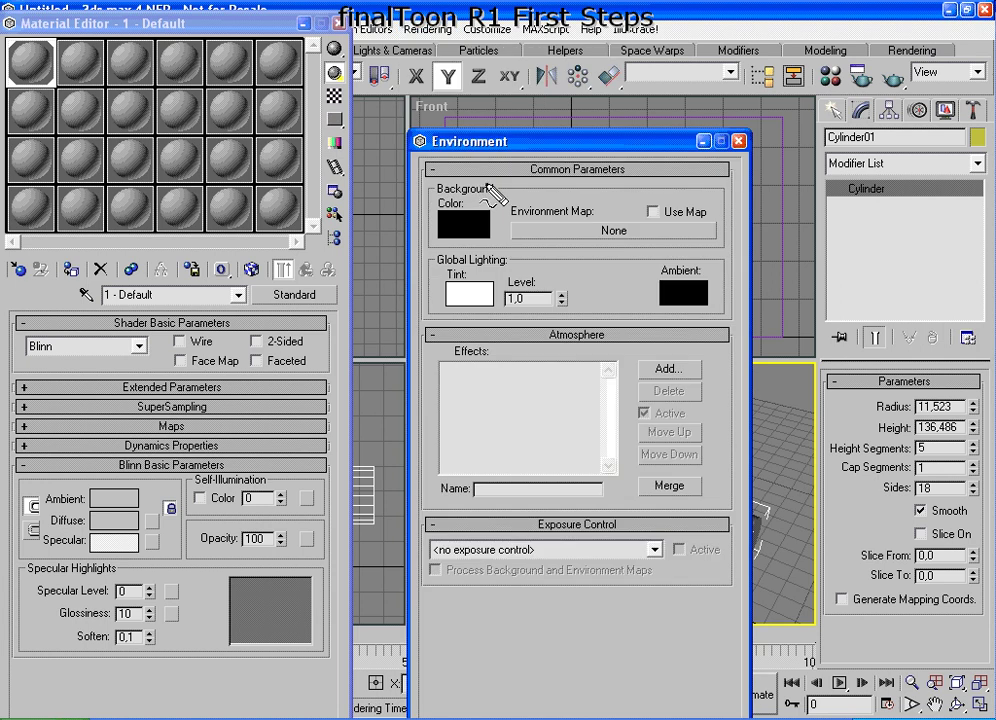
pyautogui.moveTo(490, 185)
pyautogui.mouseDown()
pyautogui.moveTo(560, 262)
pyautogui.moveTo(480, 145)
pyautogui.mouseUp()
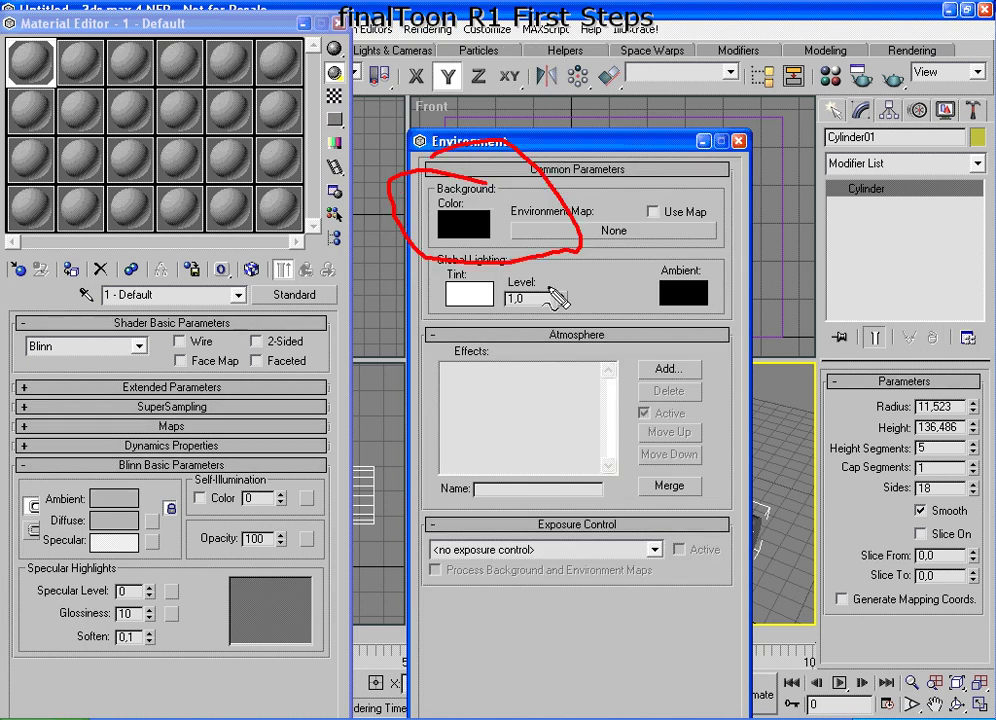
pyautogui.press('Escape')
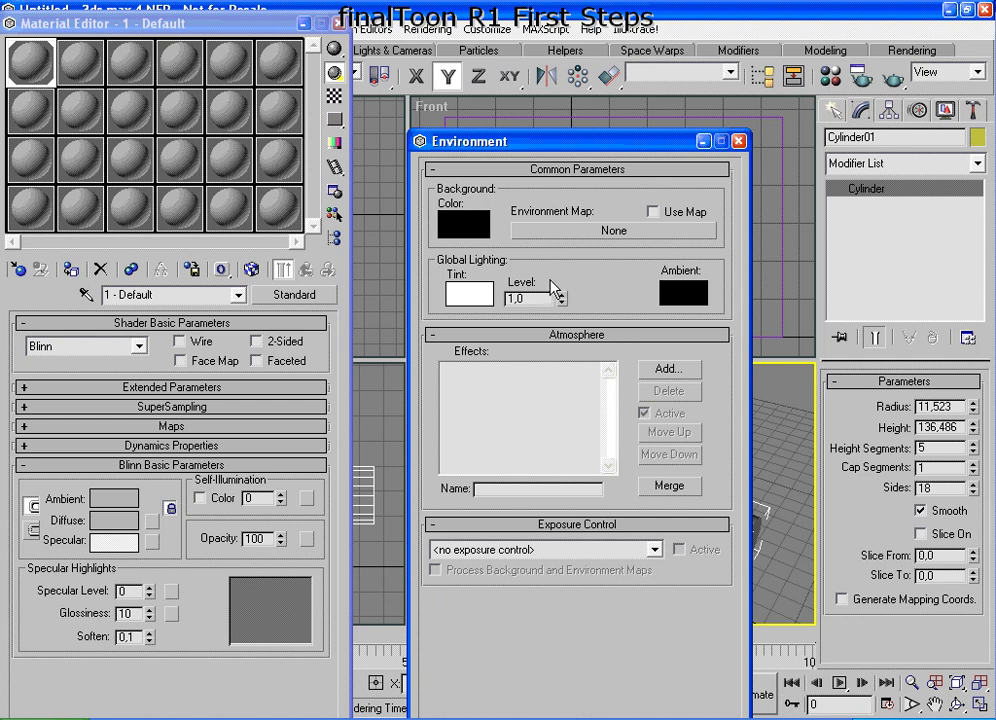
pyautogui.click(464, 224)
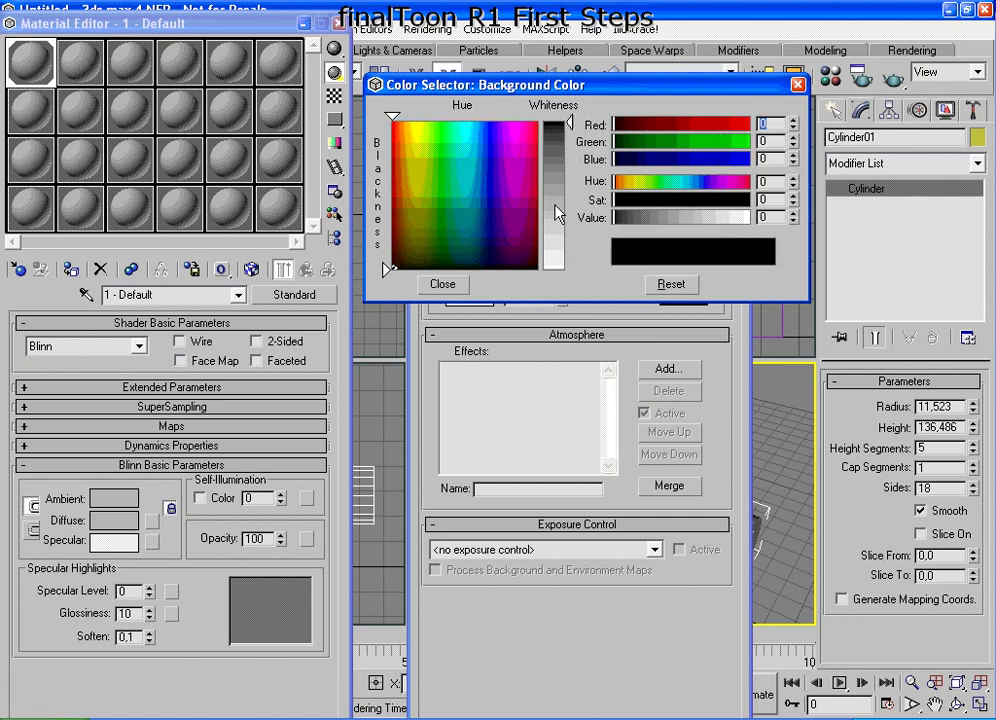
pyautogui.moveTo(556, 211); pyautogui.dragTo(575, 277)
pyautogui.click(443, 285)
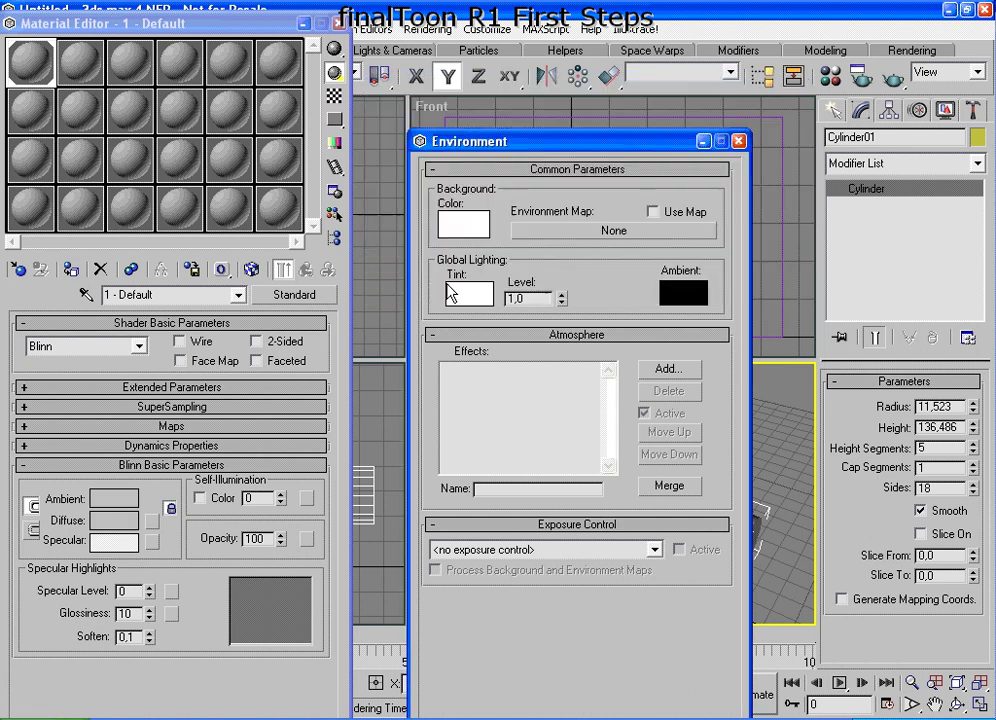
pyautogui.click(740, 142)
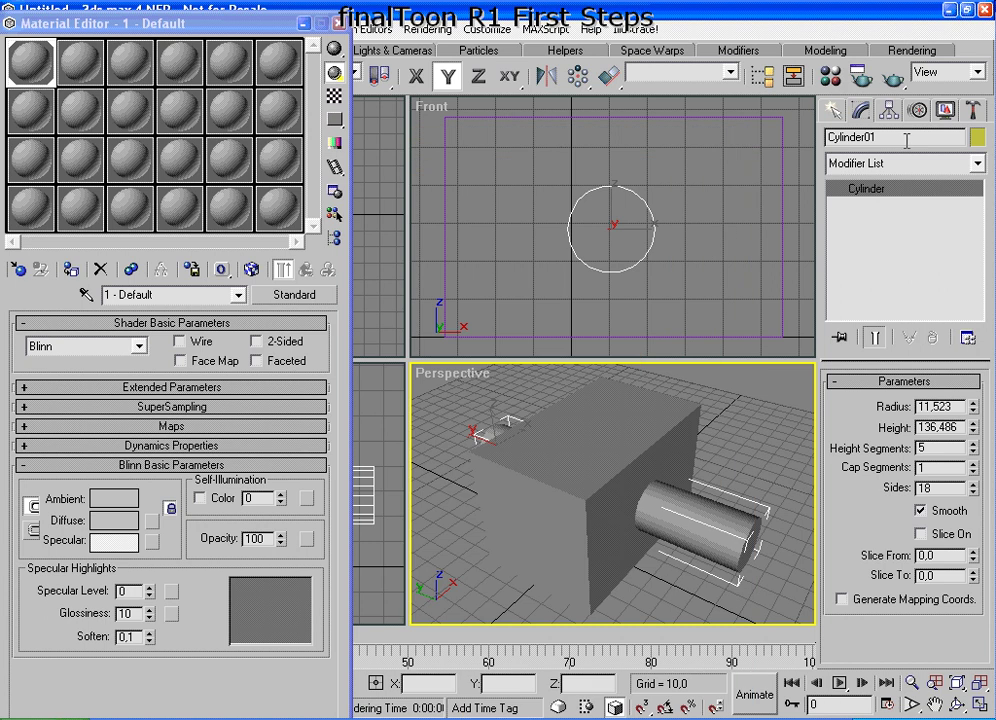
# - Render the Perspective view to check the new background, and close the rendering and the Material Editor
pyautogui.click(891, 75)
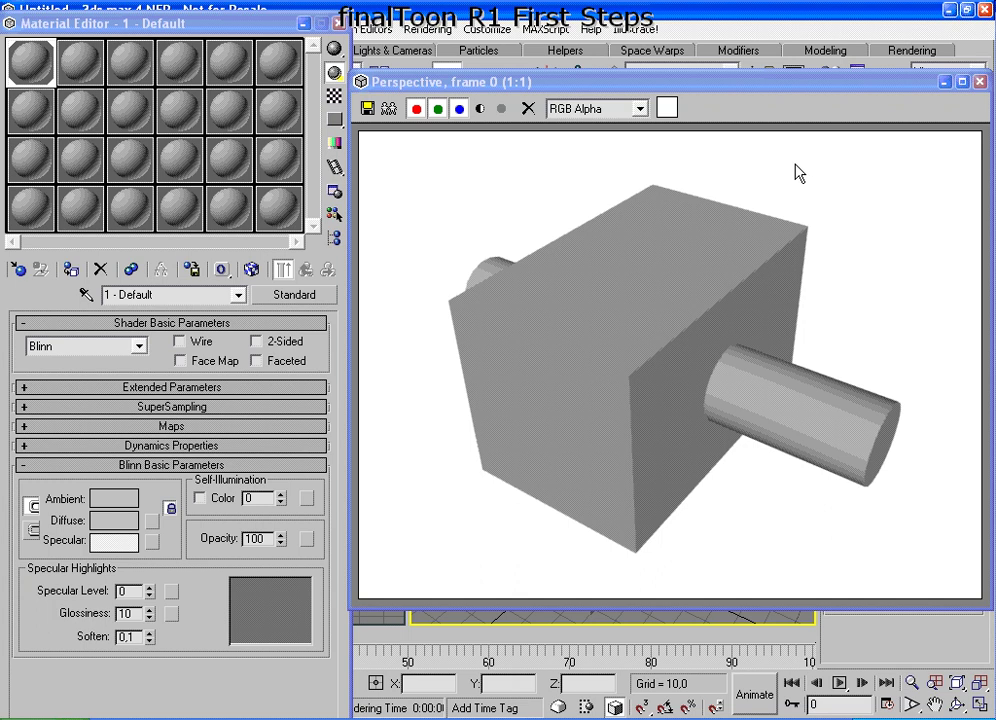
pyautogui.click(981, 84)
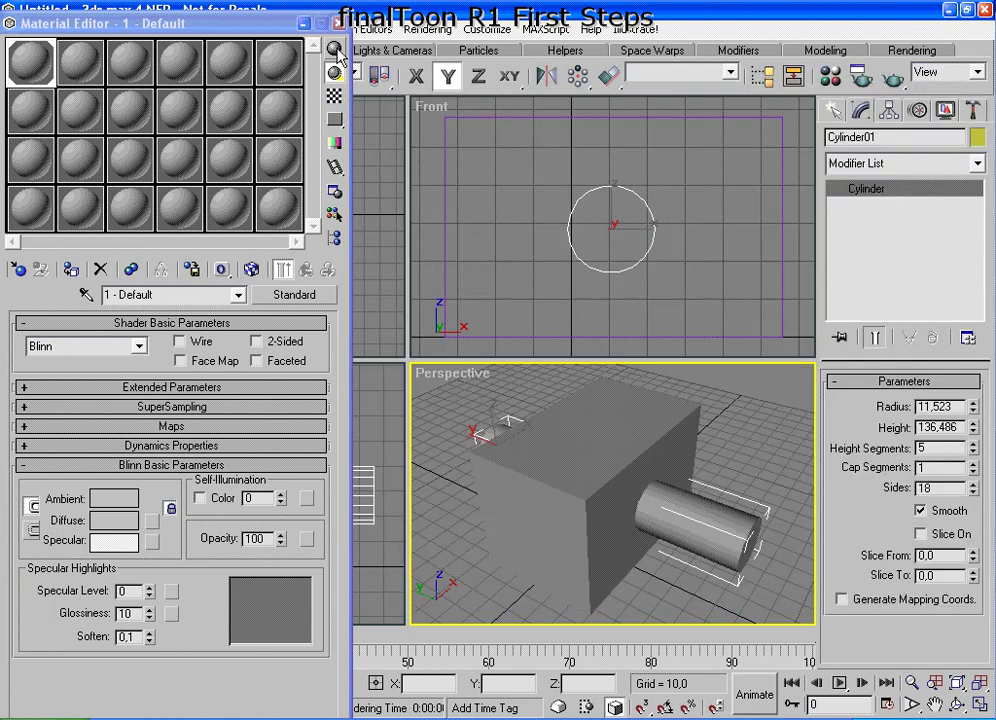
pyautogui.click(336, 23)
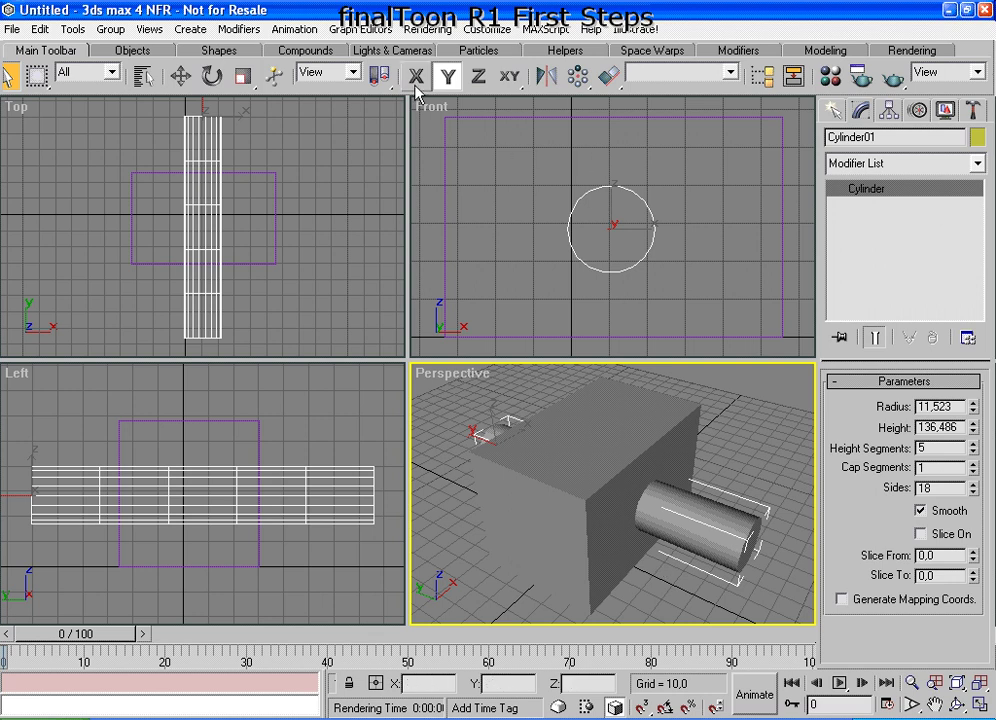
# - Add the finalToon effect to the scene's rendering effects
pyautogui.click(420, 30)
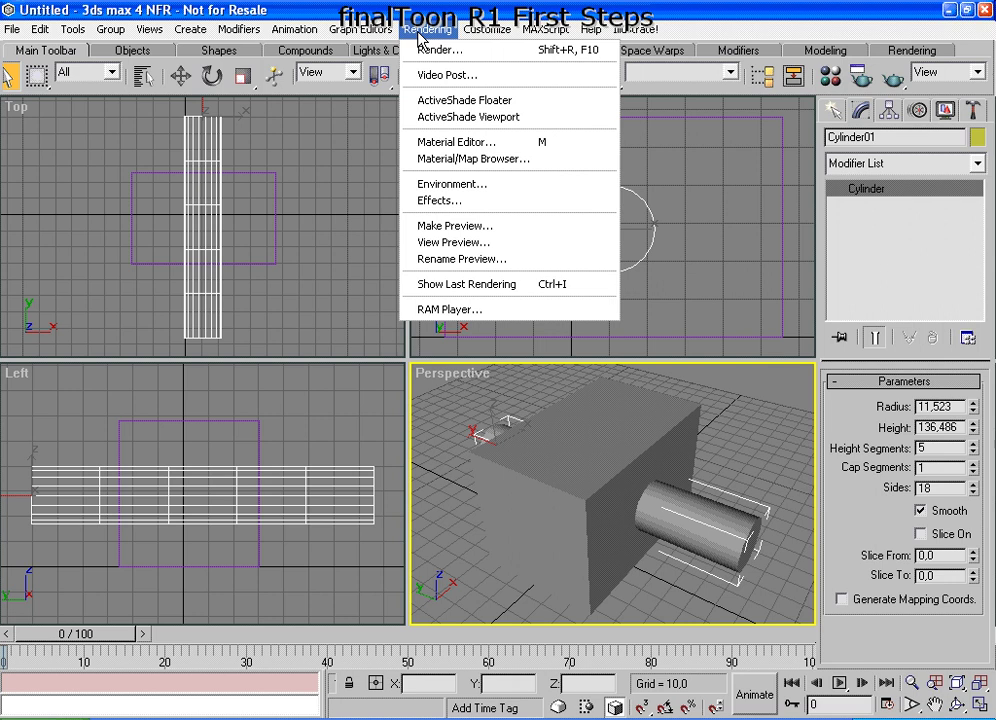
pyautogui.click(452, 203)
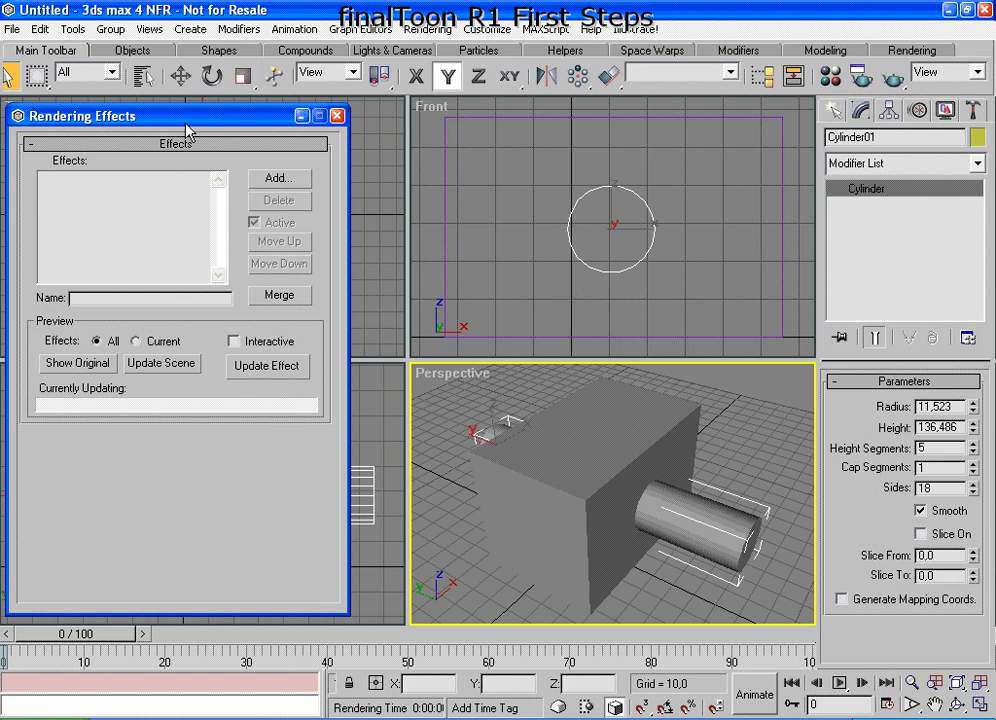
pyautogui.click(275, 179)
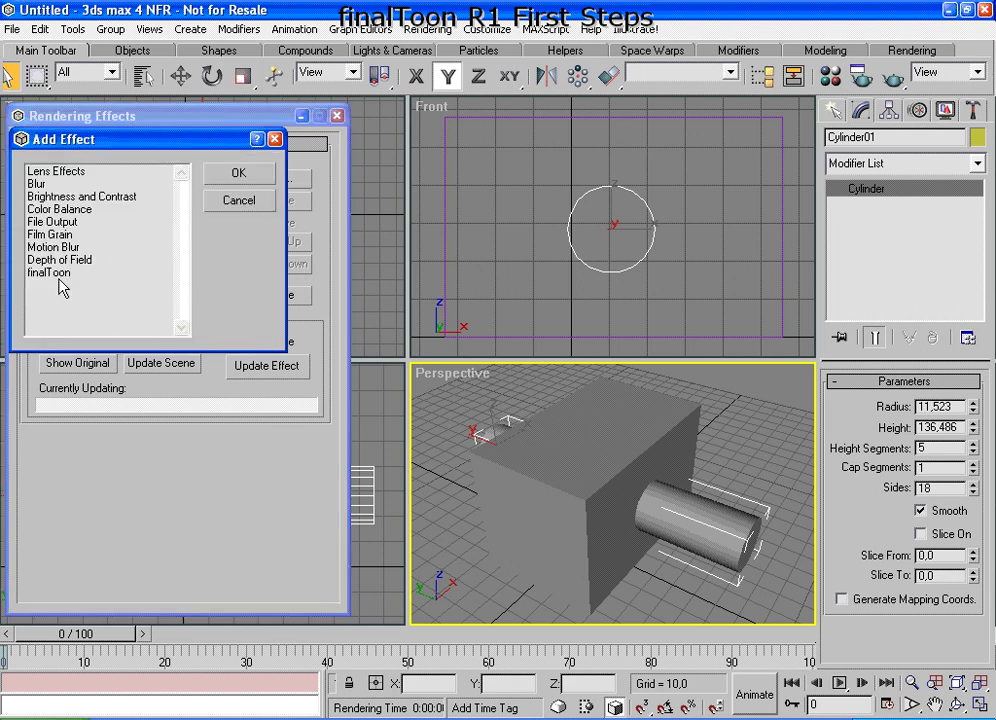
pyautogui.moveTo(84, 261)
pyautogui.mouseDown()
pyautogui.moveTo(53, 264)
pyautogui.moveTo(62, 293)
pyautogui.moveTo(85, 285)
pyautogui.mouseUp()
pyautogui.click(60, 274)
pyautogui.click(256, 174)
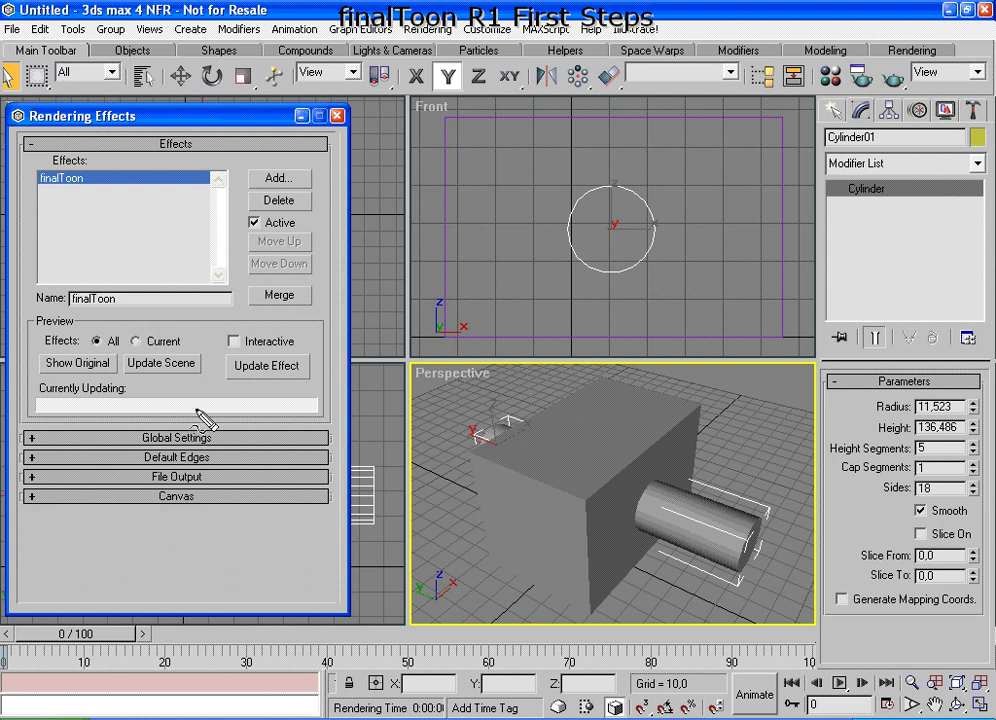
pyautogui.moveTo(222, 408)
pyautogui.mouseDown()
pyautogui.moveTo(150, 410)
pyautogui.moveTo(222, 462)
pyautogui.moveTo(197, 432)
pyautogui.mouseUp()
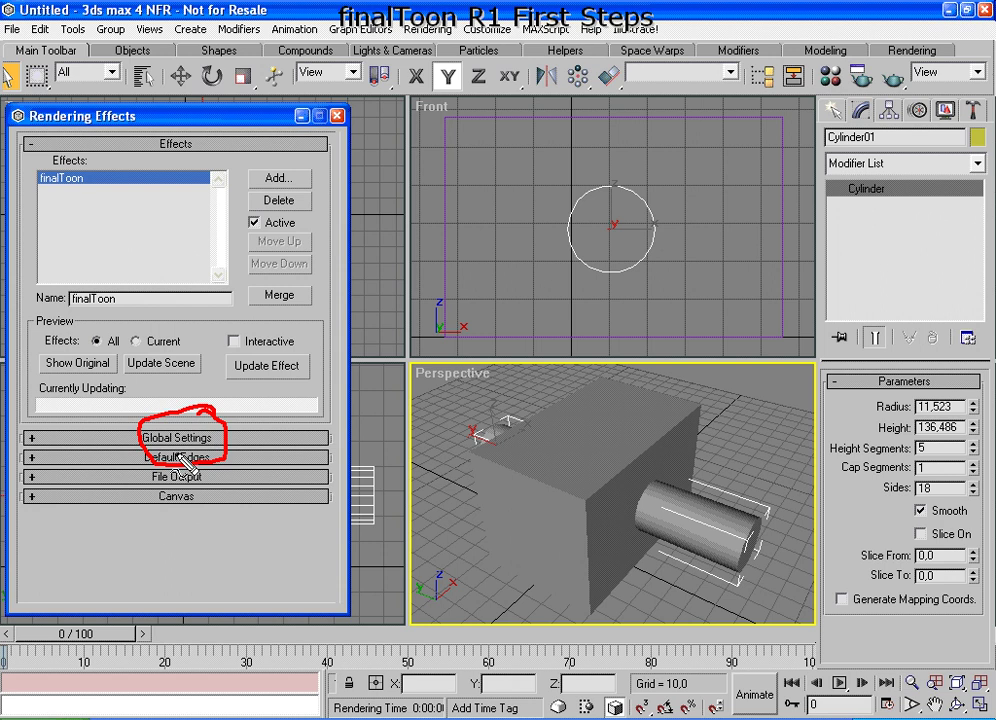
pyautogui.press('Escape')
pyautogui.hotkey('ctrl', 'shift', 'd')
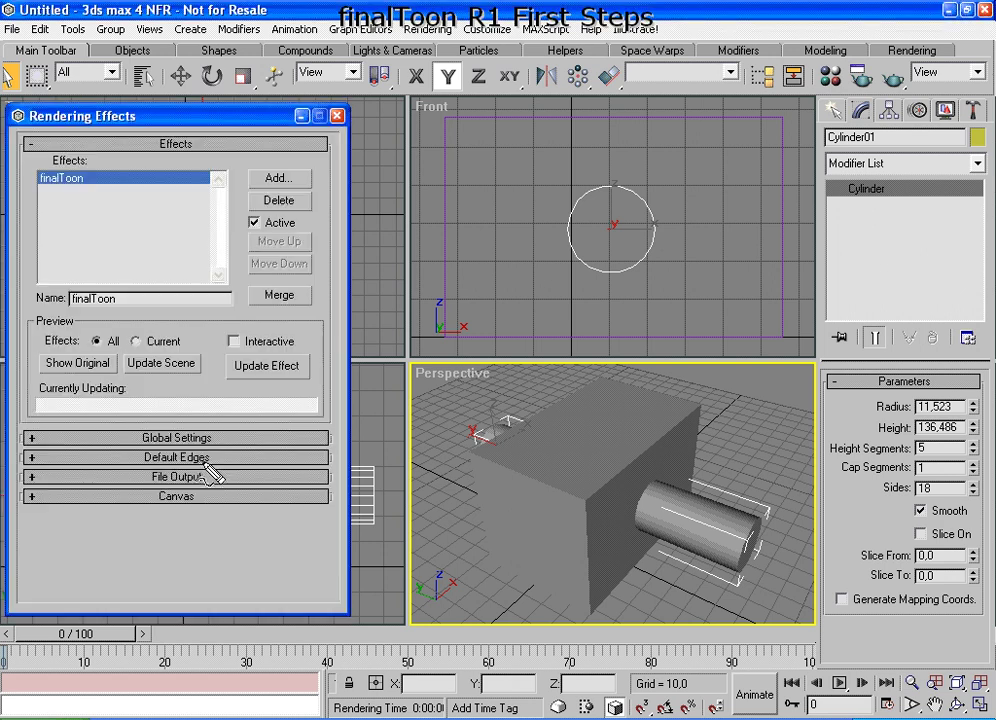
pyautogui.moveTo(197, 458); pyautogui.dragTo(275, 452)
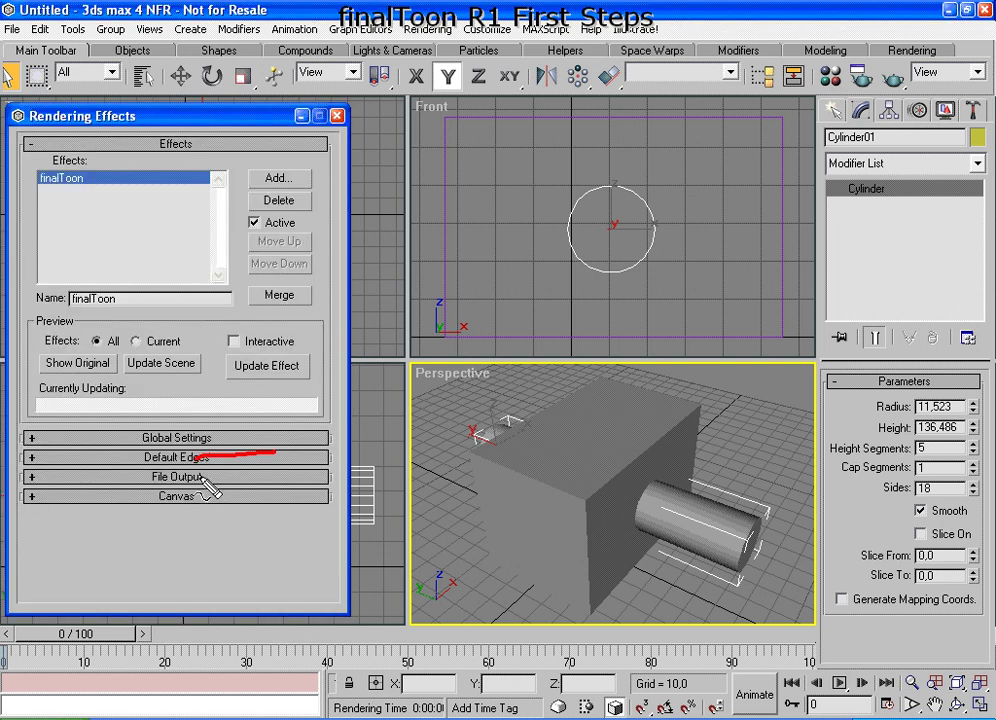
pyautogui.moveTo(202, 478)
pyautogui.mouseDown()
pyautogui.moveTo(250, 476)
pyautogui.moveTo(287, 500)
pyautogui.mouseUp()
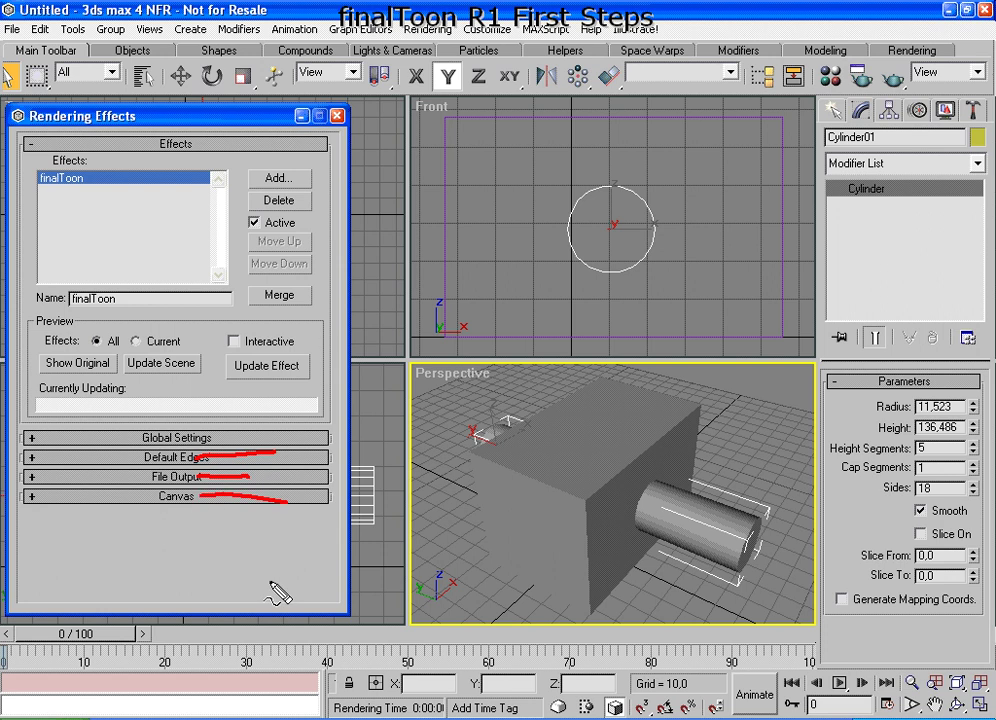
pyautogui.press('Escape')
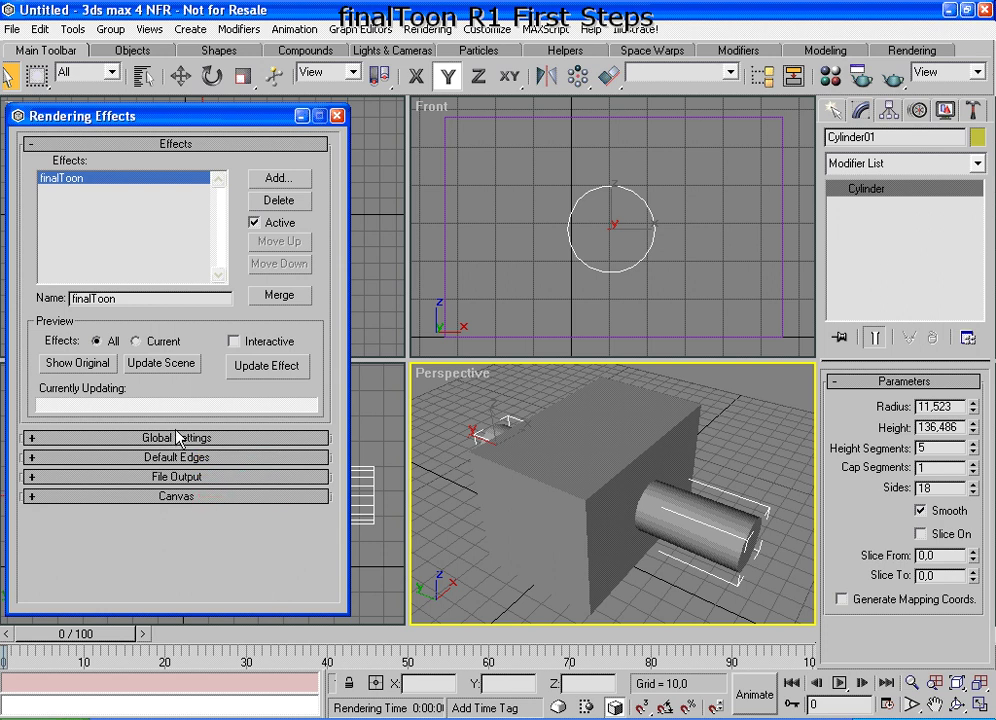
# - Examine finalToon's Global Settings and its About information, and collapse the Global Settings again
pyautogui.click(177, 437)
pyautogui.moveTo(178, 433); pyautogui.dragTo(180, 344)
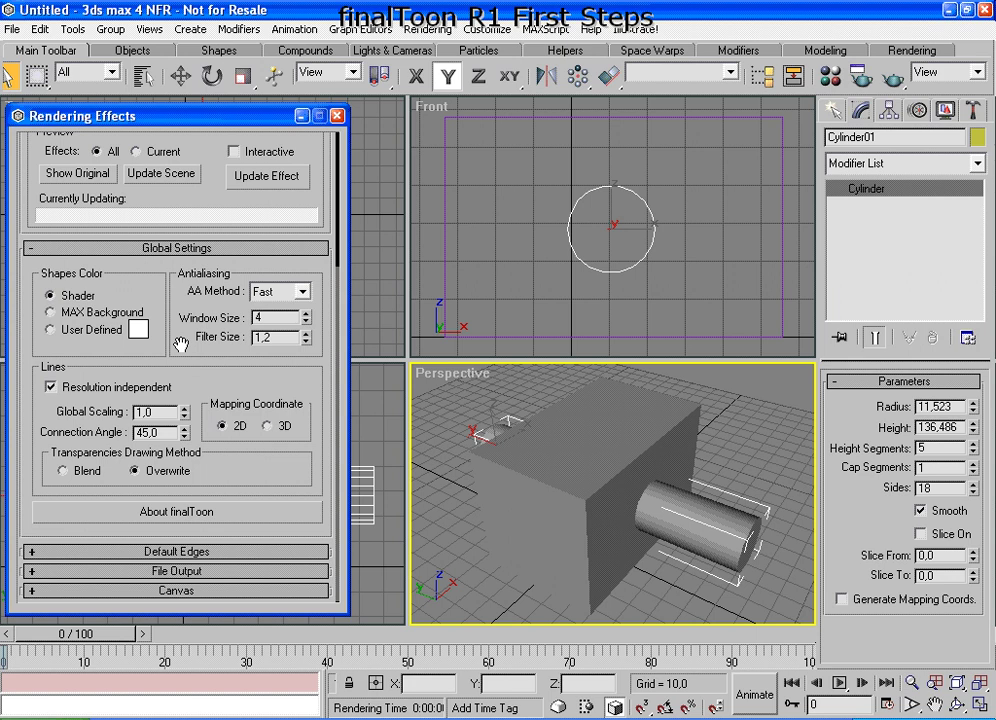
pyautogui.moveTo(214, 490)
pyautogui.mouseDown()
pyautogui.moveTo(185, 486)
pyautogui.moveTo(218, 508)
pyautogui.moveTo(213, 497)
pyautogui.mouseUp()
pyautogui.click(170, 512)
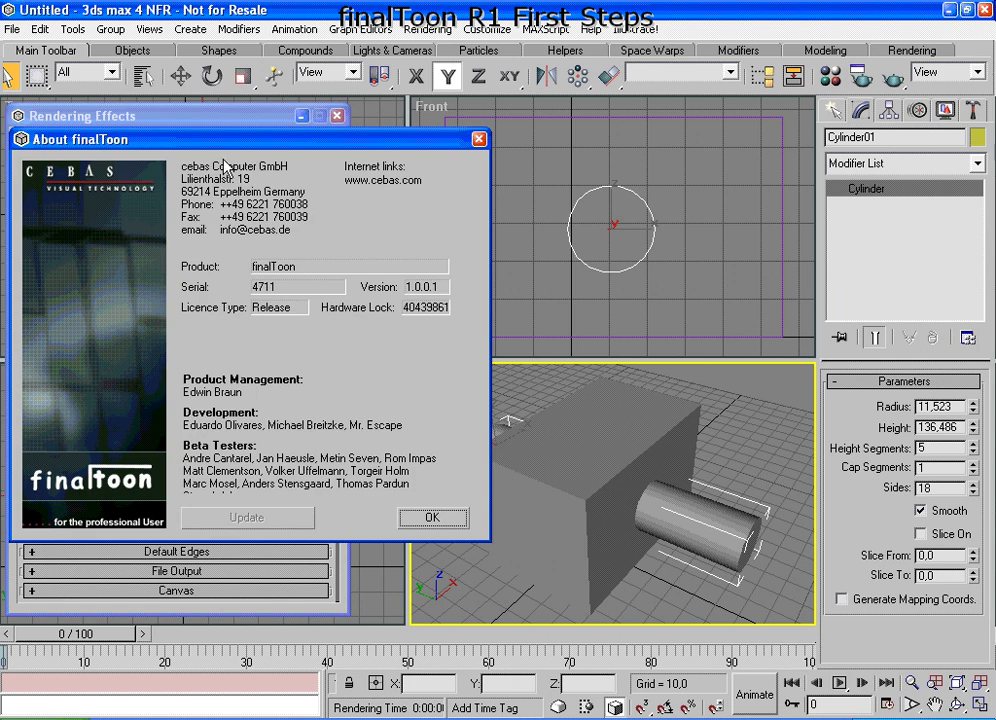
pyautogui.moveTo(228, 145); pyautogui.dragTo(540, 160)
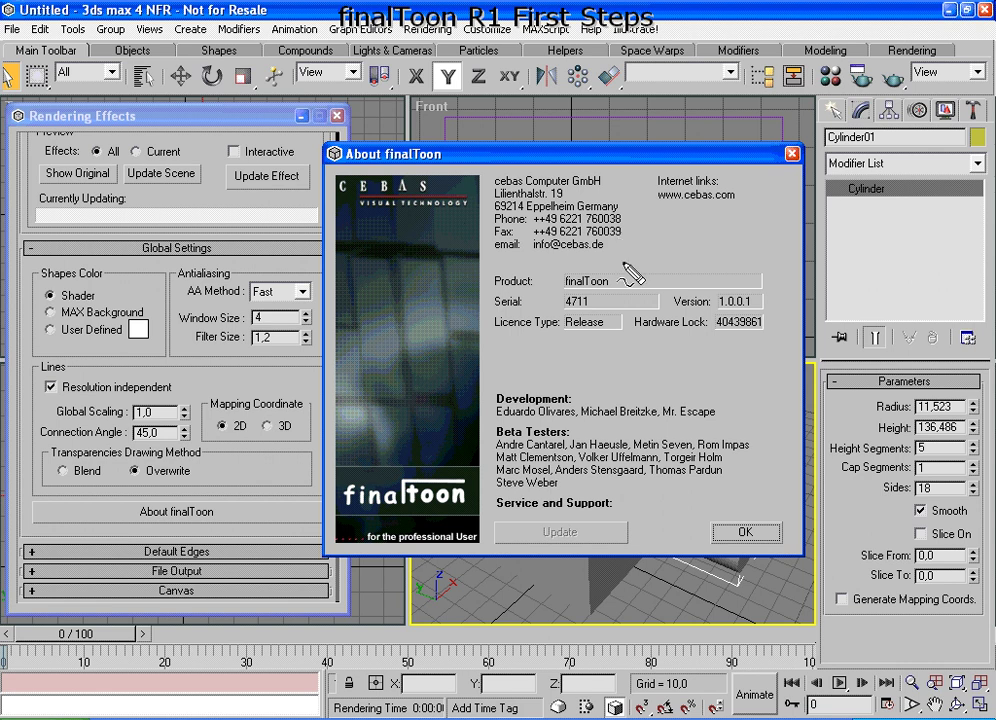
pyautogui.moveTo(609, 301)
pyautogui.mouseDown()
pyautogui.moveTo(560, 338)
pyautogui.moveTo(622, 312)
pyautogui.mouseUp()
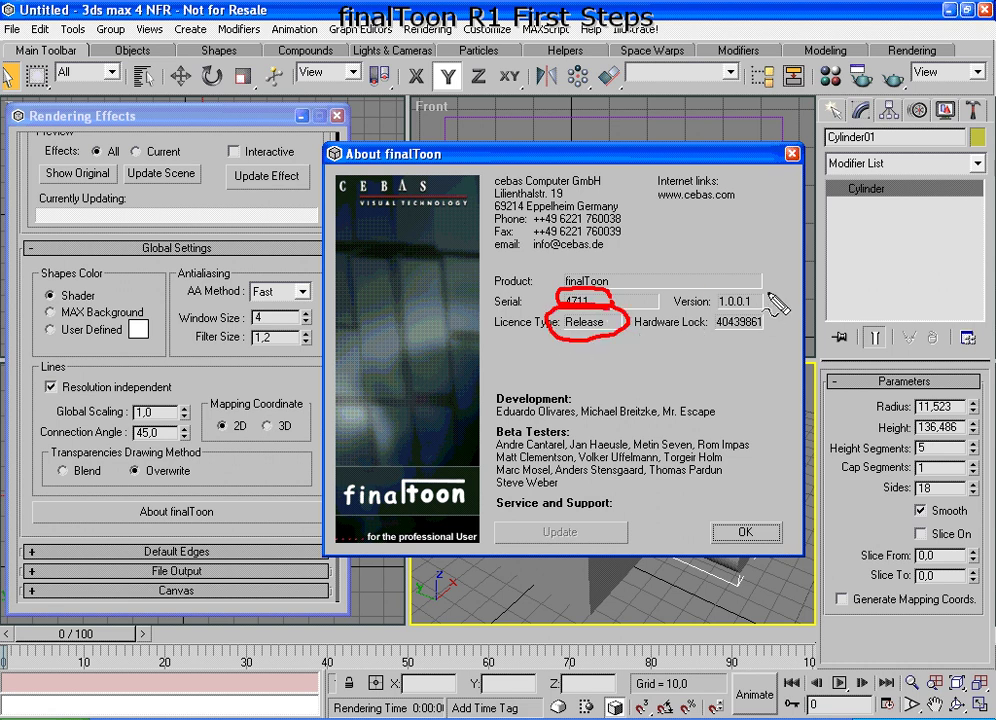
pyautogui.moveTo(776, 305)
pyautogui.mouseDown()
pyautogui.moveTo(710, 290)
pyautogui.moveTo(740, 311)
pyautogui.moveTo(776, 300)
pyautogui.mouseUp()
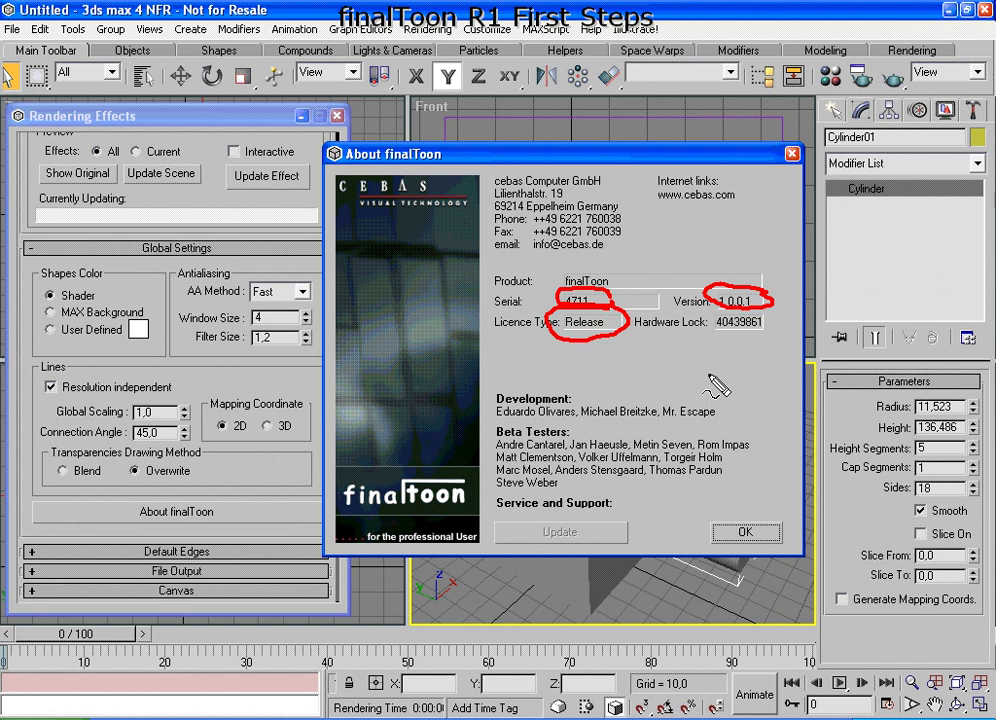
pyautogui.press('Escape')
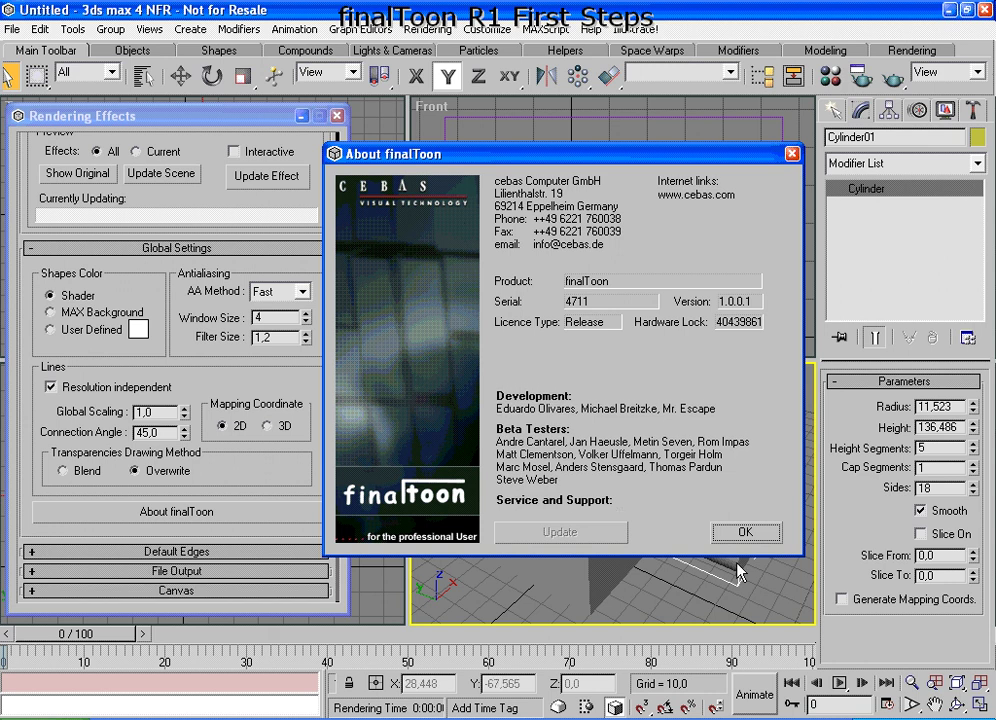
pyautogui.click(748, 534)
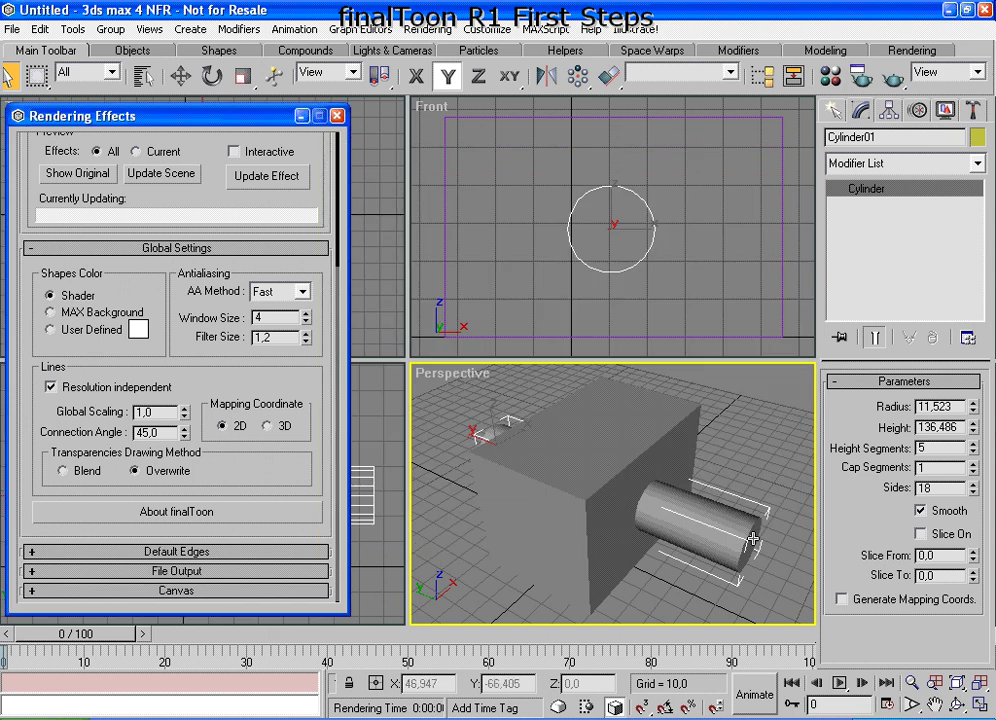
pyautogui.click(198, 257)
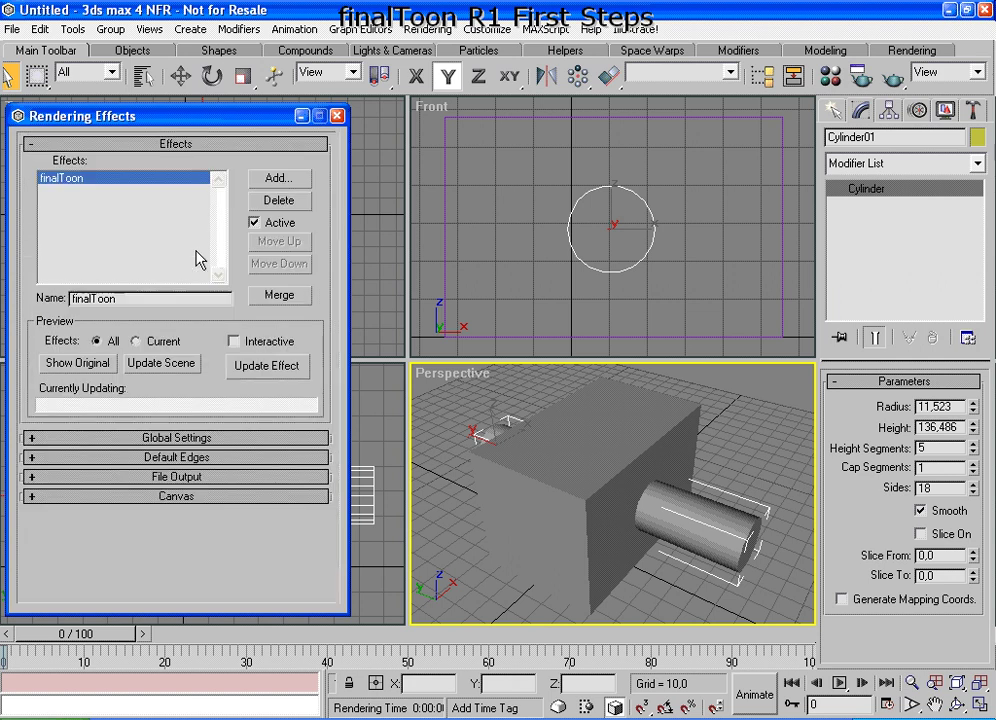
# - Show finalToon's Default Edges settings and examine the Enable Default Edges option
pyautogui.click(174, 458)
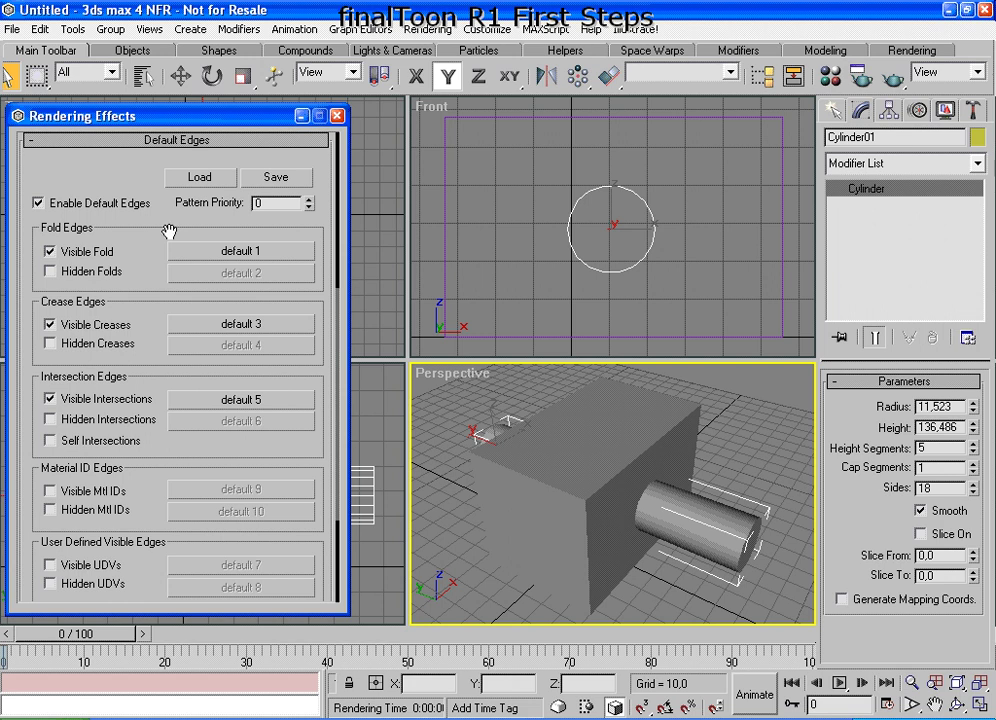
pyautogui.moveTo(101, 125)
pyautogui.mouseDown()
pyautogui.moveTo(134, 228)
pyautogui.moveTo(230, 206)
pyautogui.moveTo(126, 210)
pyautogui.mouseUp()
pyautogui.hotkey('ctrl', 'shift', 'd')
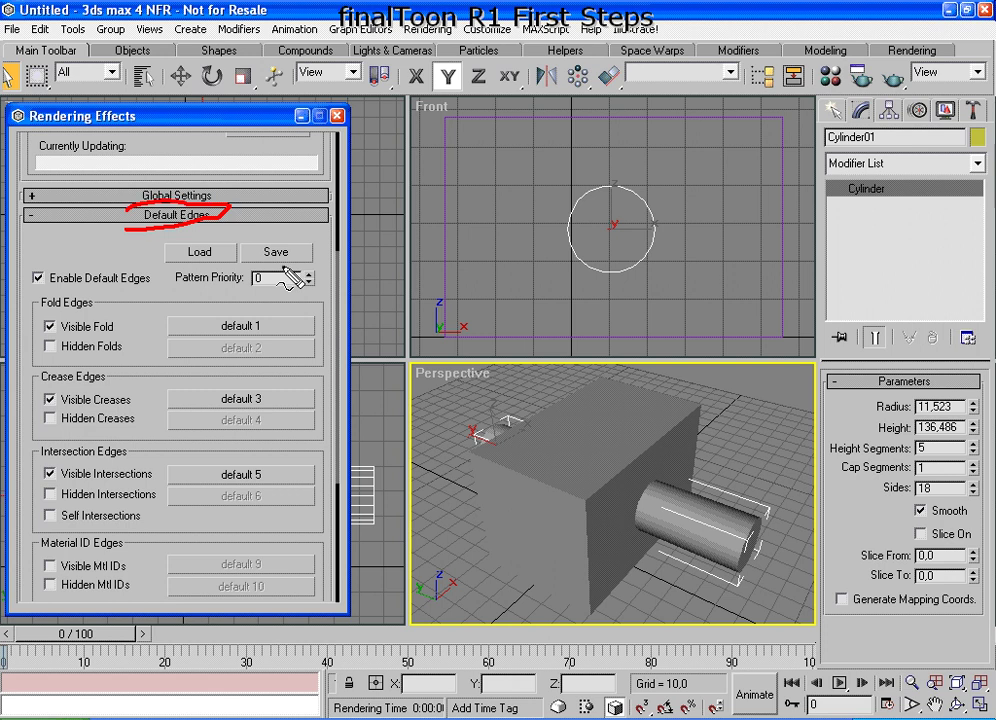
pyautogui.press('Escape')
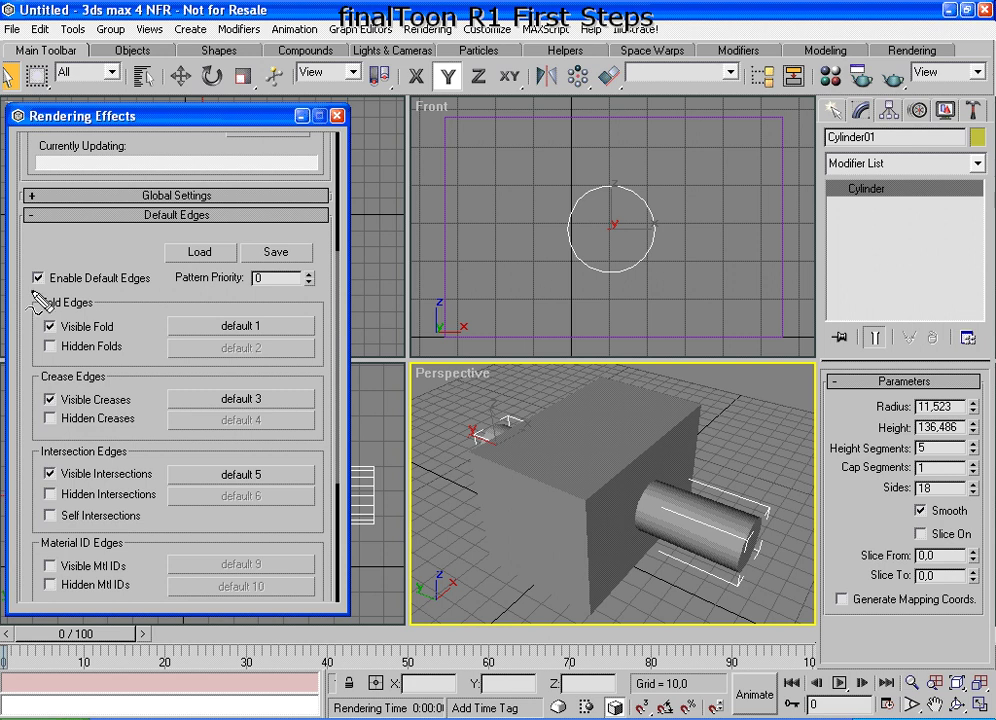
pyautogui.hotkey('ctrl', '2')
pyautogui.moveTo(26, 290)
pyautogui.mouseDown()
pyautogui.moveTo(142, 280)
pyautogui.moveTo(151, 250)
pyautogui.moveTo(65, 243)
pyautogui.moveTo(24, 290)
pyautogui.mouseUp()
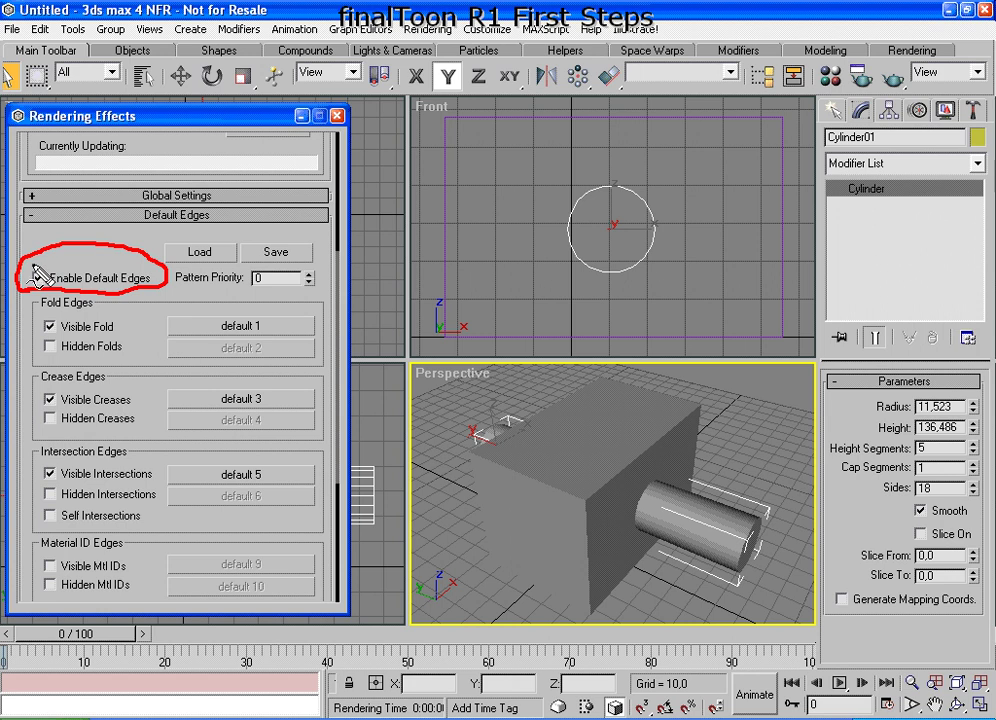
pyautogui.moveTo(22, 262); pyautogui.dragTo(28, 232)
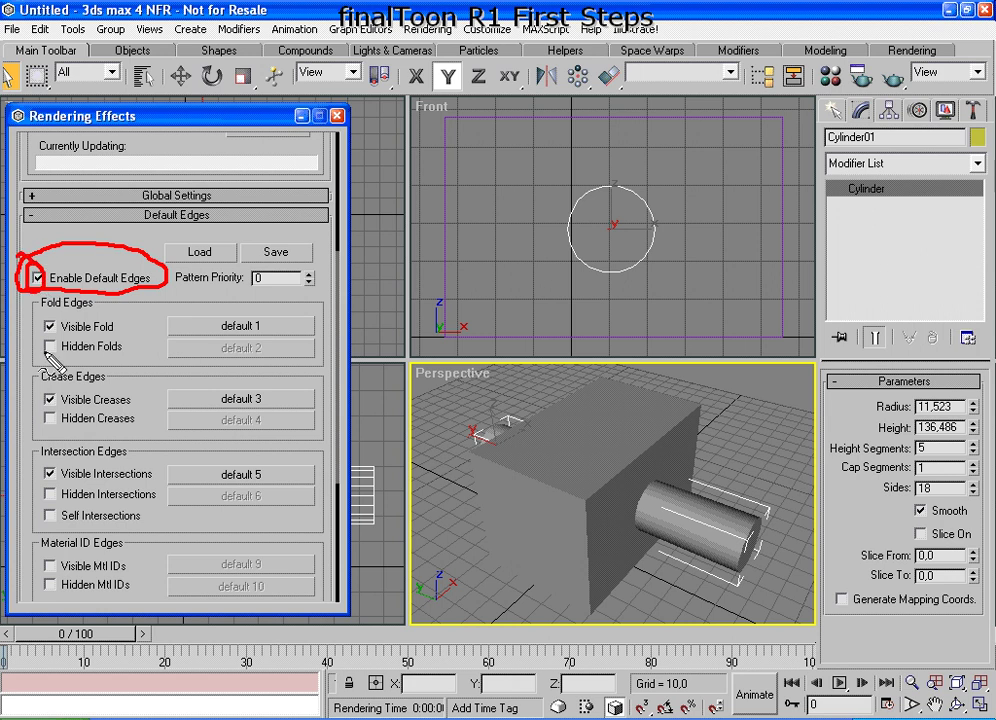
pyautogui.click(37, 277)
pyautogui.press('Escape')
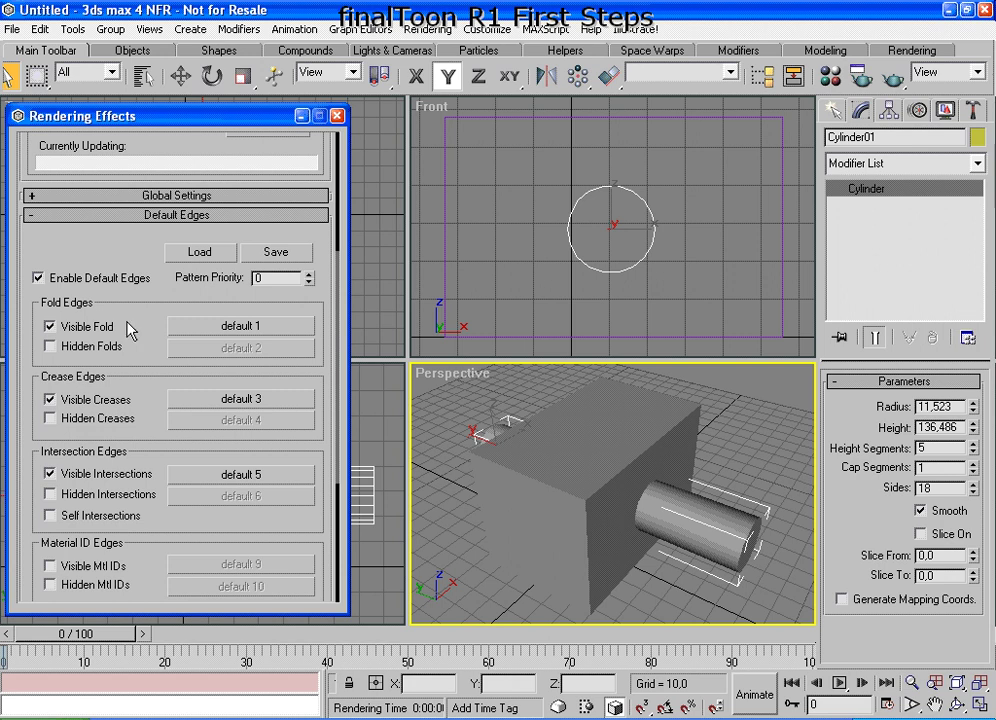
# - Turn off Visible Intersections and Visible Creases in the default edges, keeping only Visible Fold enabled
pyautogui.moveTo(155, 370); pyautogui.dragTo(153, 276)
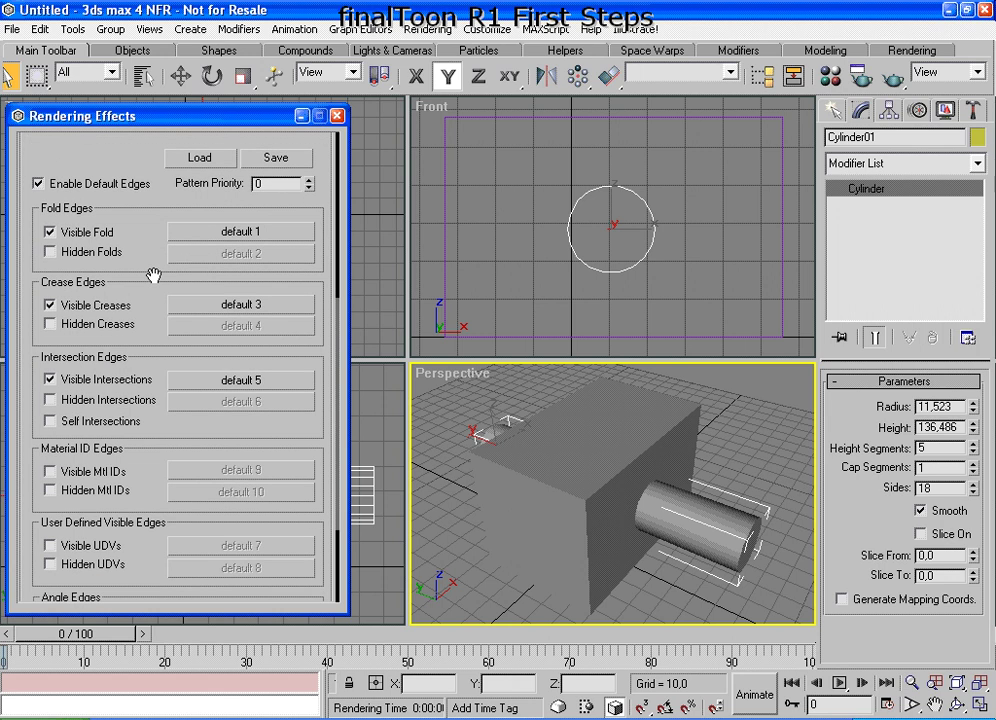
pyautogui.click(50, 379)
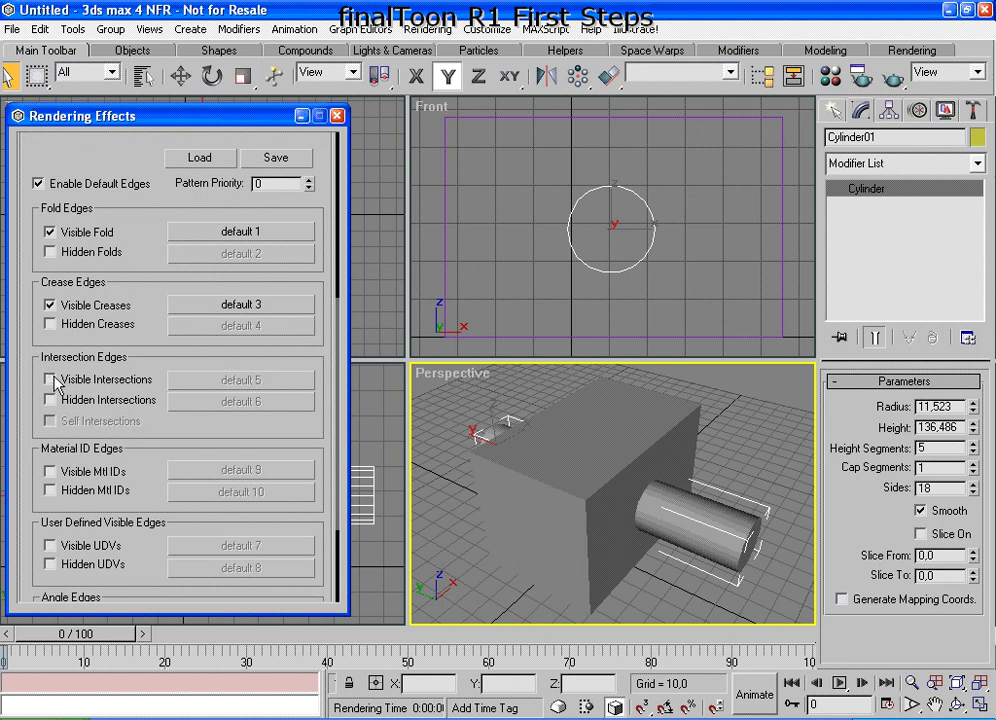
pyautogui.click(59, 307)
pyautogui.moveTo(137, 205)
pyautogui.mouseDown()
pyautogui.moveTo(22, 222)
pyautogui.moveTo(47, 243)
pyautogui.moveTo(100, 248)
pyautogui.moveTo(145, 228)
pyautogui.moveTo(116, 236)
pyautogui.moveTo(127, 237)
pyautogui.mouseUp()
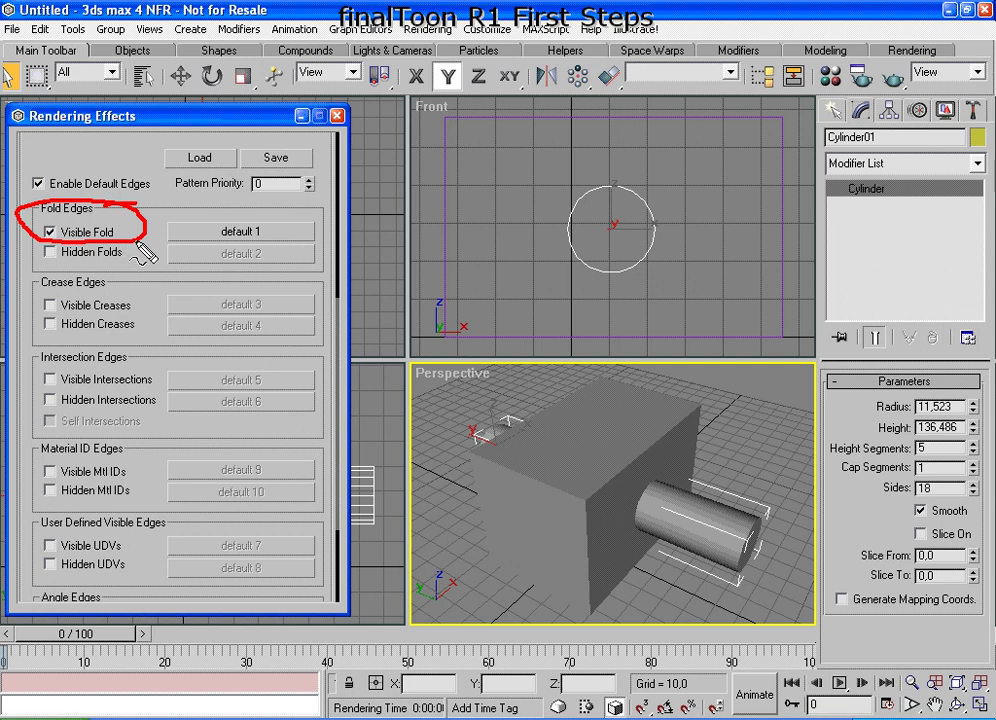
pyautogui.press('Escape')
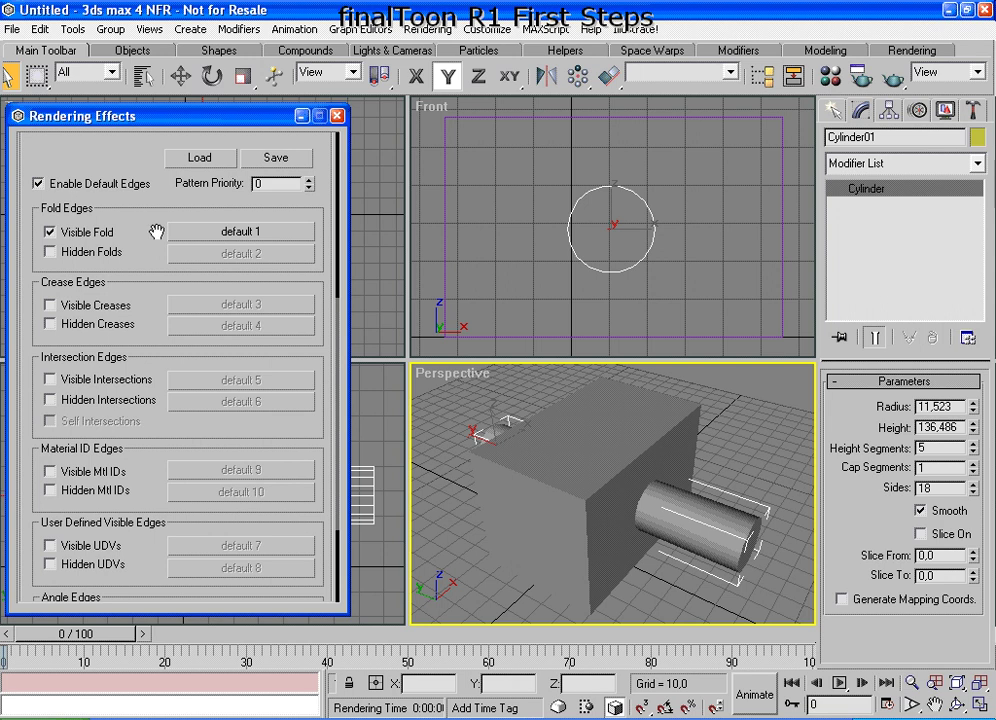
# - Render the Perspective view and examine where fold edges are drawn on the box and the cylinder
pyautogui.click(893, 78)
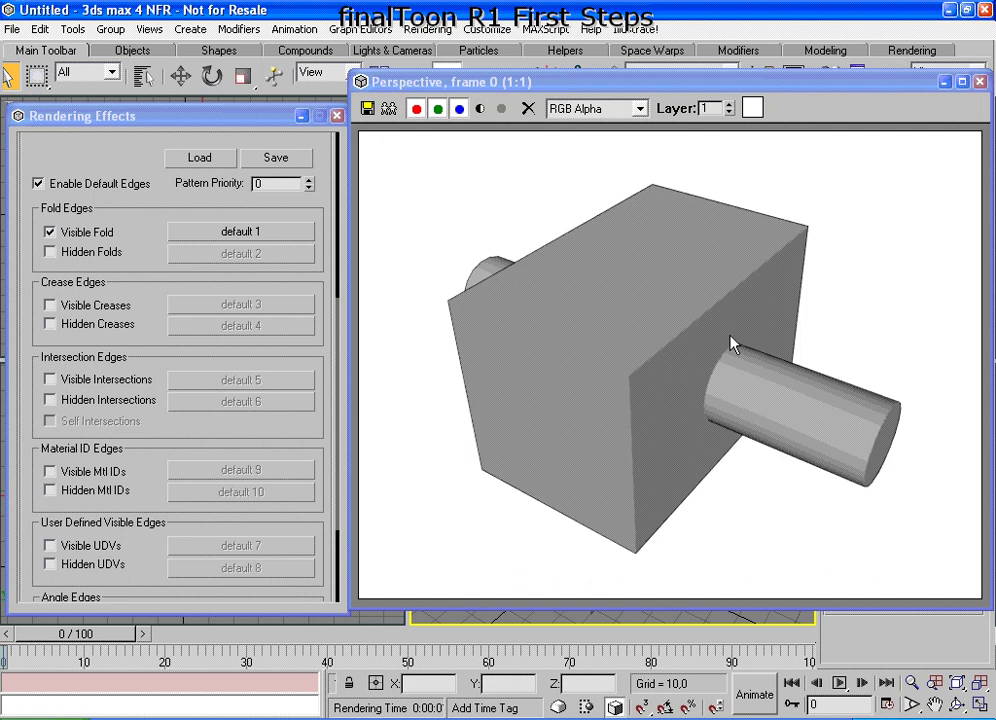
pyautogui.moveTo(758, 332)
pyautogui.mouseDown()
pyautogui.moveTo(740, 345)
pyautogui.moveTo(762, 354)
pyautogui.mouseUp()
pyautogui.moveTo(812, 226); pyautogui.dragTo(806, 242)
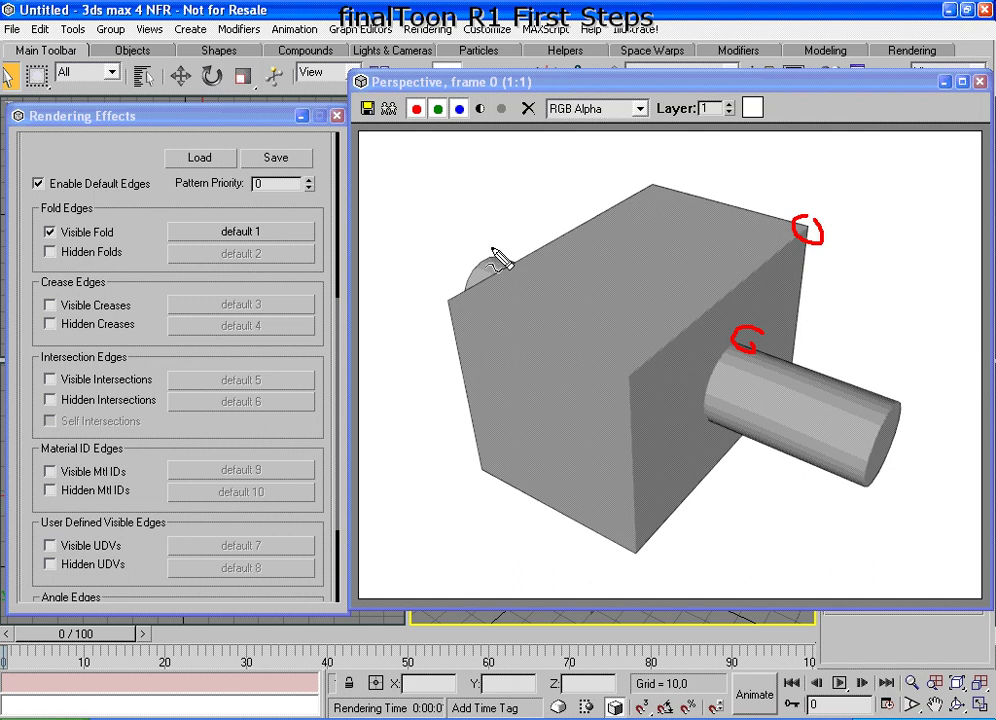
pyautogui.moveTo(496, 254)
pyautogui.mouseDown()
pyautogui.moveTo(500, 276)
pyautogui.moveTo(507, 247)
pyautogui.moveTo(517, 260)
pyautogui.moveTo(502, 266)
pyautogui.mouseUp()
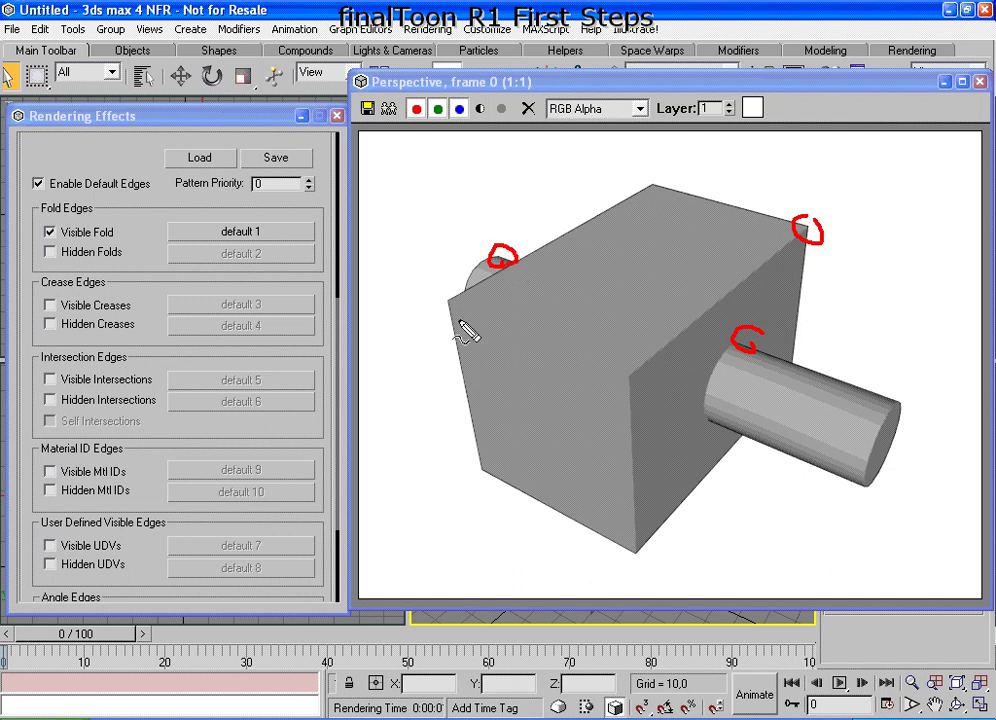
pyautogui.moveTo(433, 306)
pyautogui.mouseDown()
pyautogui.moveTo(464, 512)
pyautogui.moveTo(655, 620)
pyautogui.mouseUp()
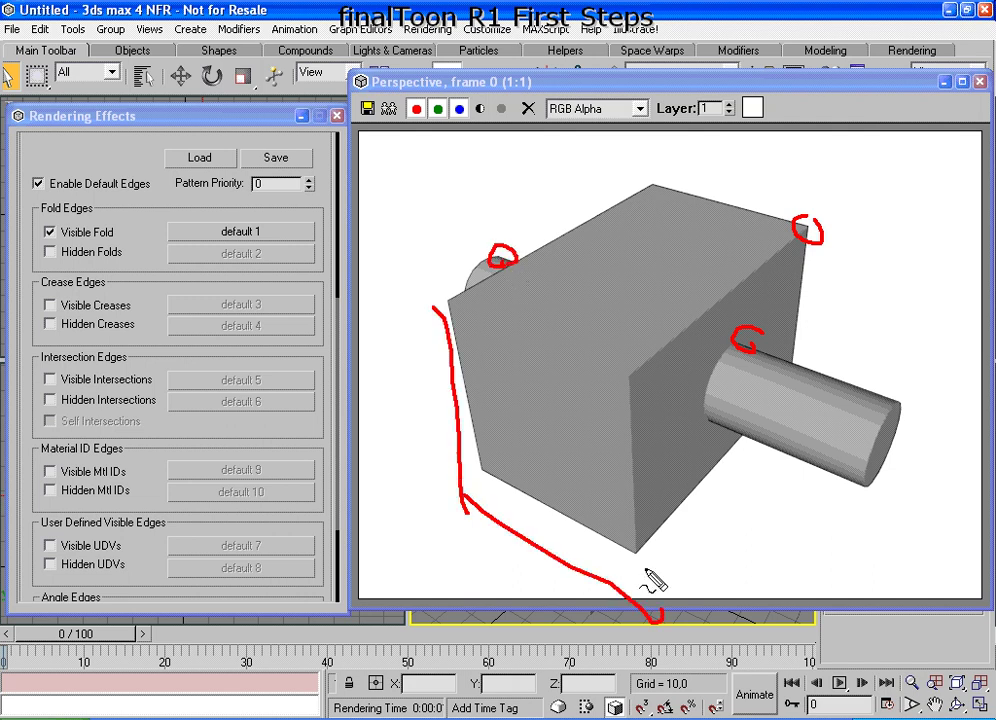
pyautogui.moveTo(648, 567); pyautogui.dragTo(752, 458)
pyautogui.moveTo(808, 358); pyautogui.dragTo(852, 153)
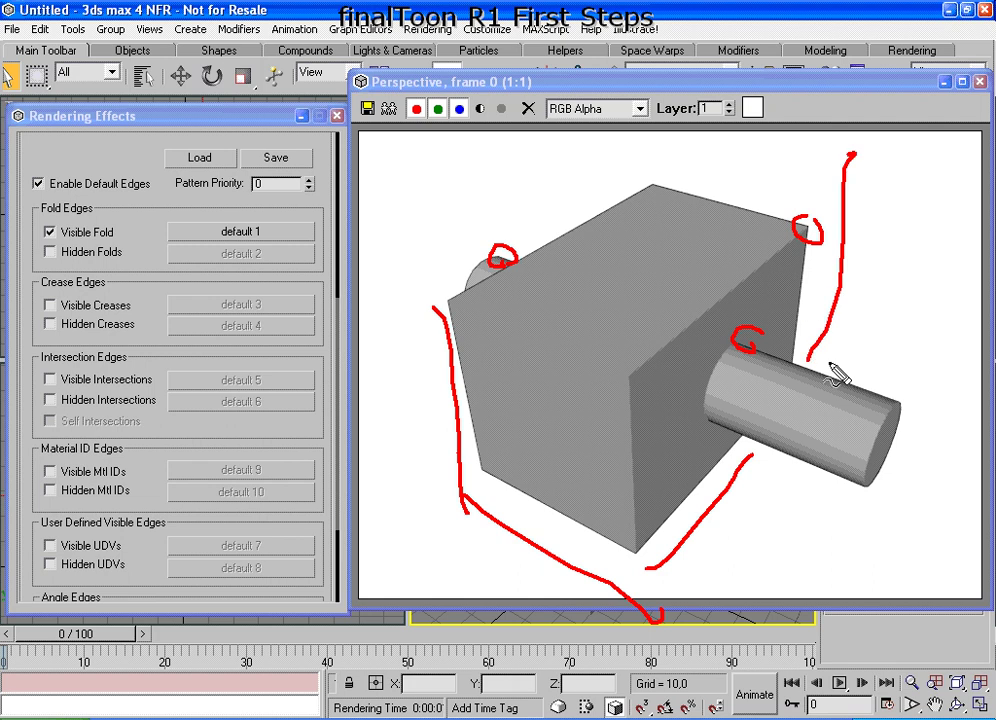
pyautogui.moveTo(840, 367); pyautogui.dragTo(917, 368)
pyautogui.moveTo(828, 478)
pyautogui.mouseDown()
pyautogui.moveTo(872, 492)
pyautogui.moveTo(904, 455)
pyautogui.mouseUp()
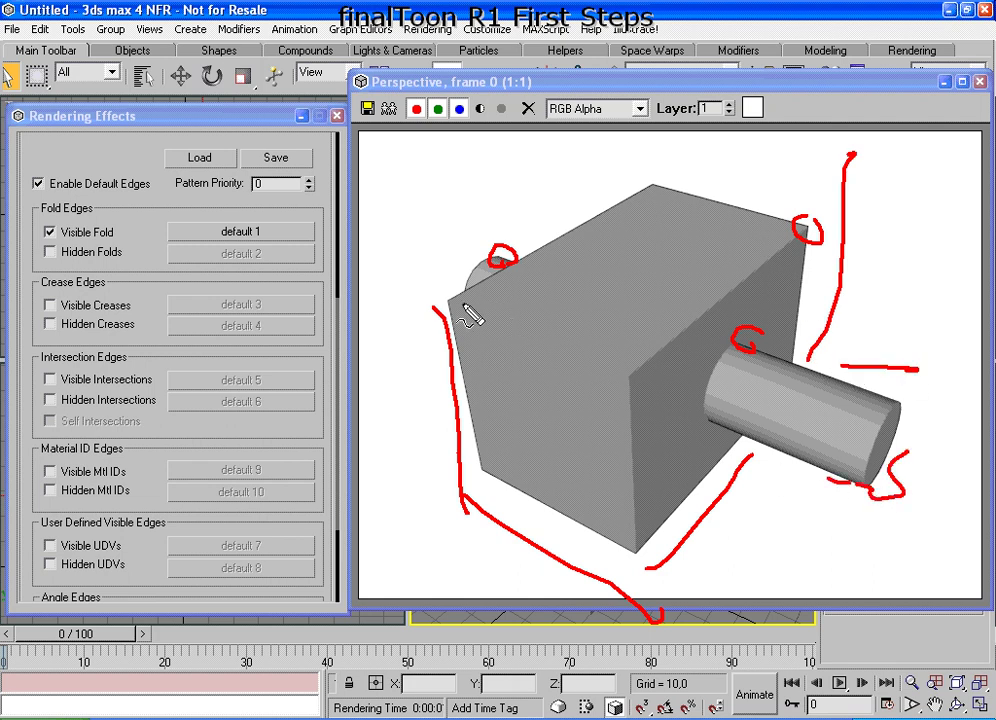
pyautogui.moveTo(517, 318)
pyautogui.mouseDown()
pyautogui.moveTo(547, 380)
pyautogui.moveTo(488, 345)
pyautogui.mouseUp()
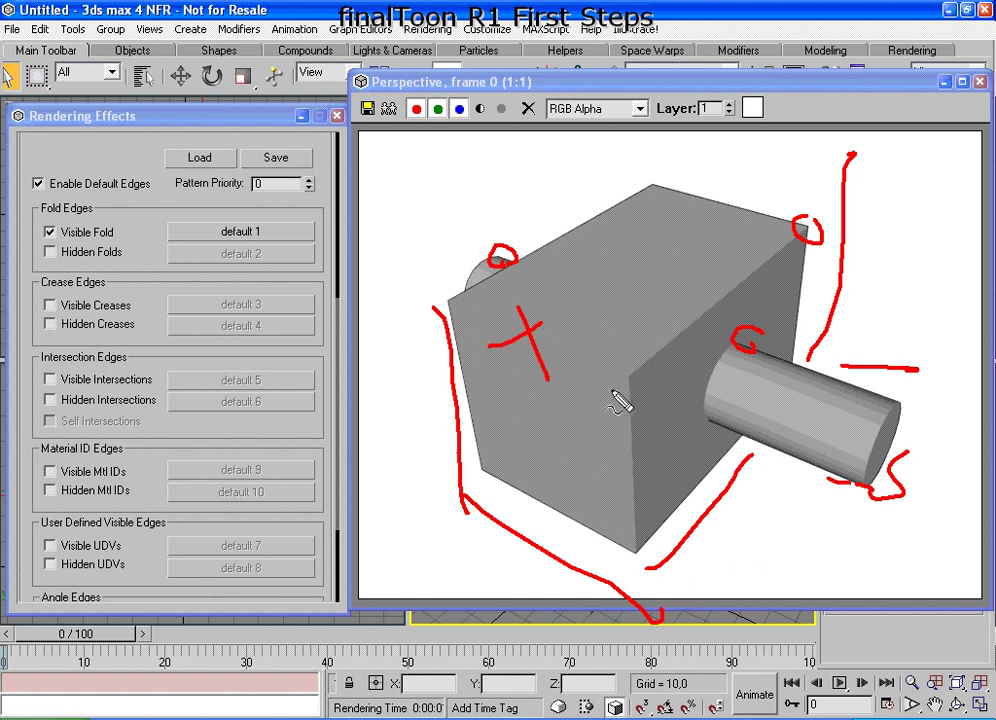
pyautogui.moveTo(613, 395)
pyautogui.mouseDown()
pyautogui.moveTo(660, 420)
pyautogui.moveTo(640, 394)
pyautogui.mouseUp()
pyautogui.moveTo(672, 326)
pyautogui.mouseDown()
pyautogui.moveTo(656, 340)
pyautogui.moveTo(700, 362)
pyautogui.mouseUp()
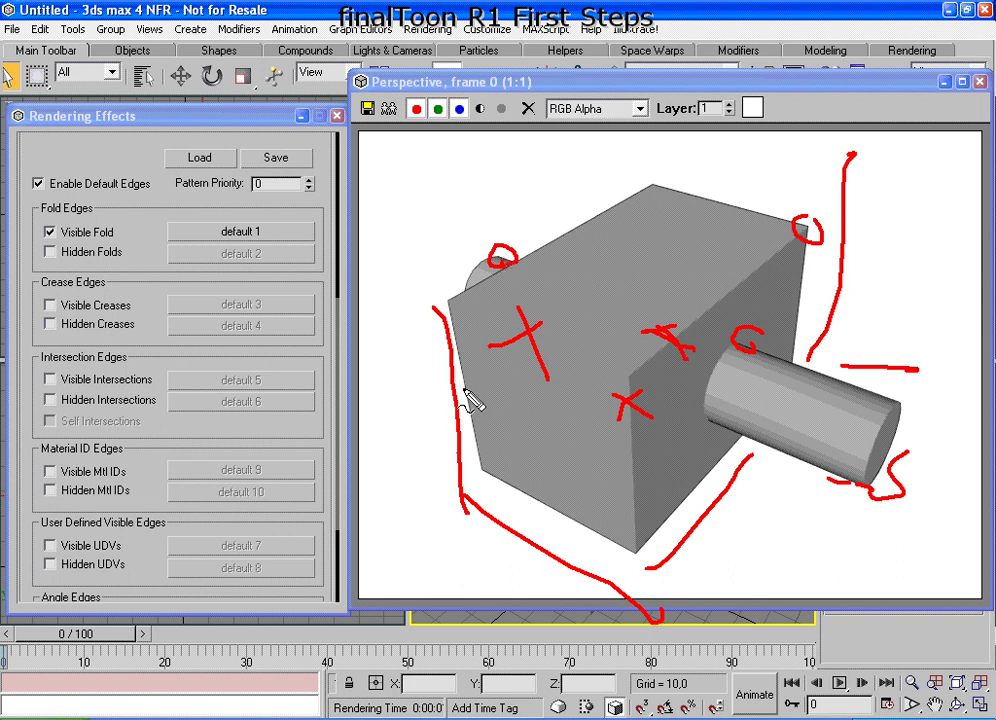
pyautogui.press('Escape')
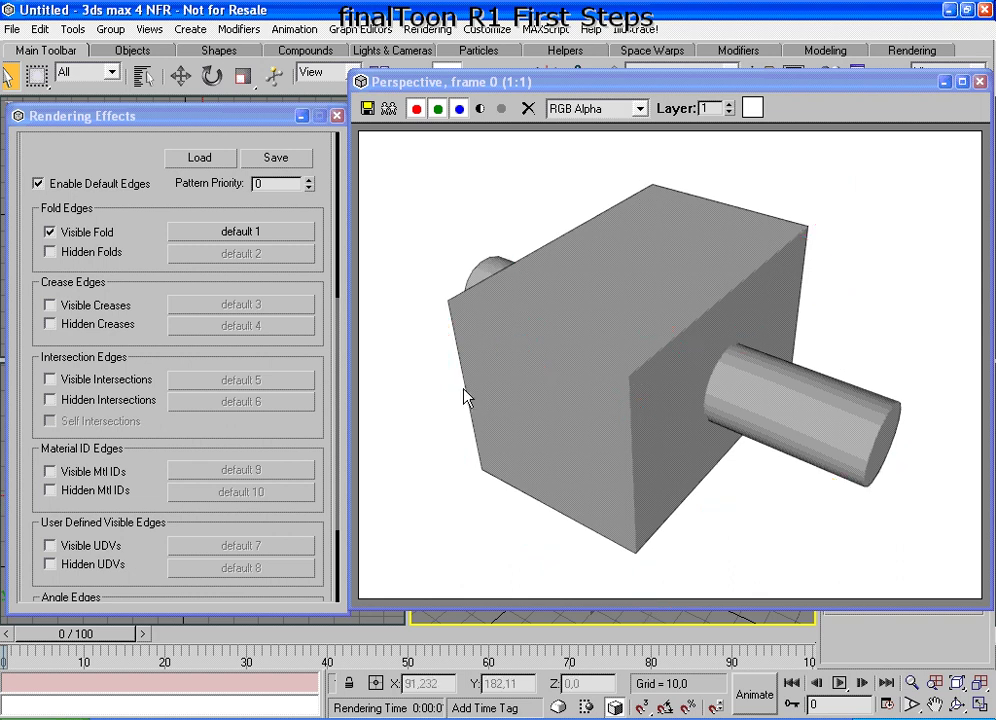
# - Set the line thickness of the visible fold edges to 4, and render the Perspective view again
pyautogui.click(274, 234)
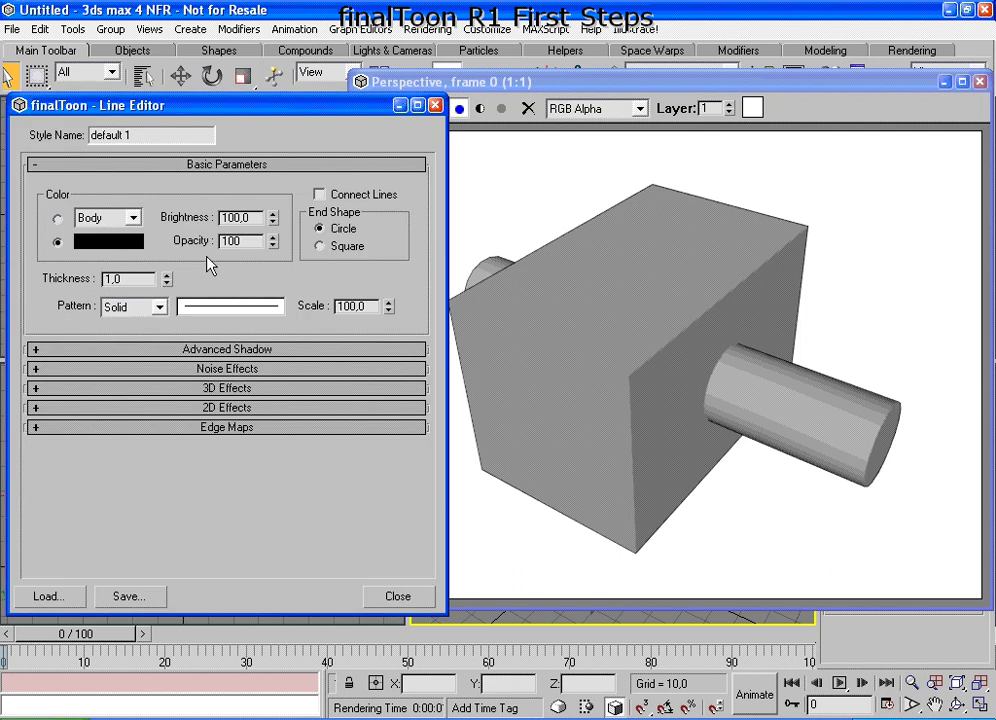
pyautogui.moveTo(112, 279); pyautogui.dragTo(82, 282)
pyautogui.write('2')
pyautogui.press('BackSpace')
pyautogui.write('4')
pyautogui.press('Return')
pyautogui.click(397, 597)
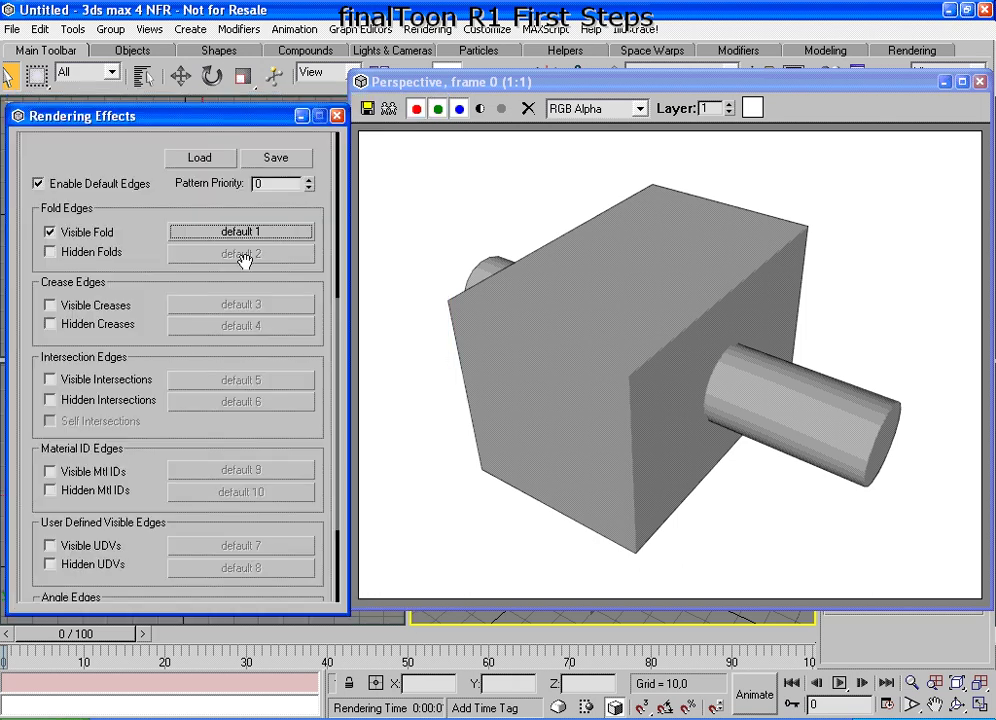
pyautogui.click(978, 82)
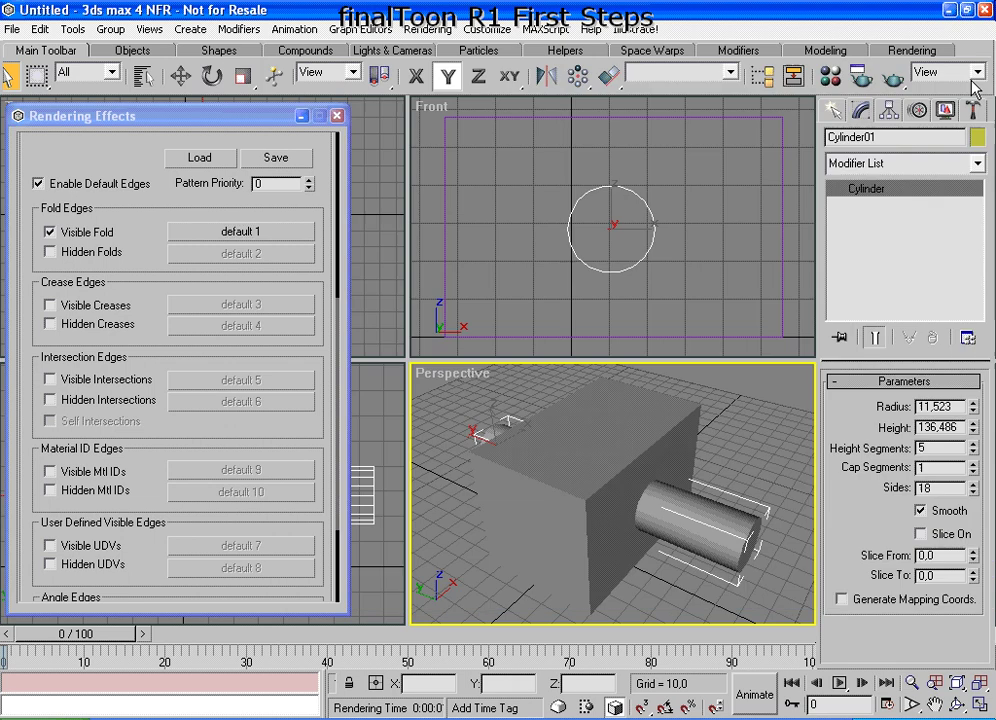
pyautogui.click(895, 78)
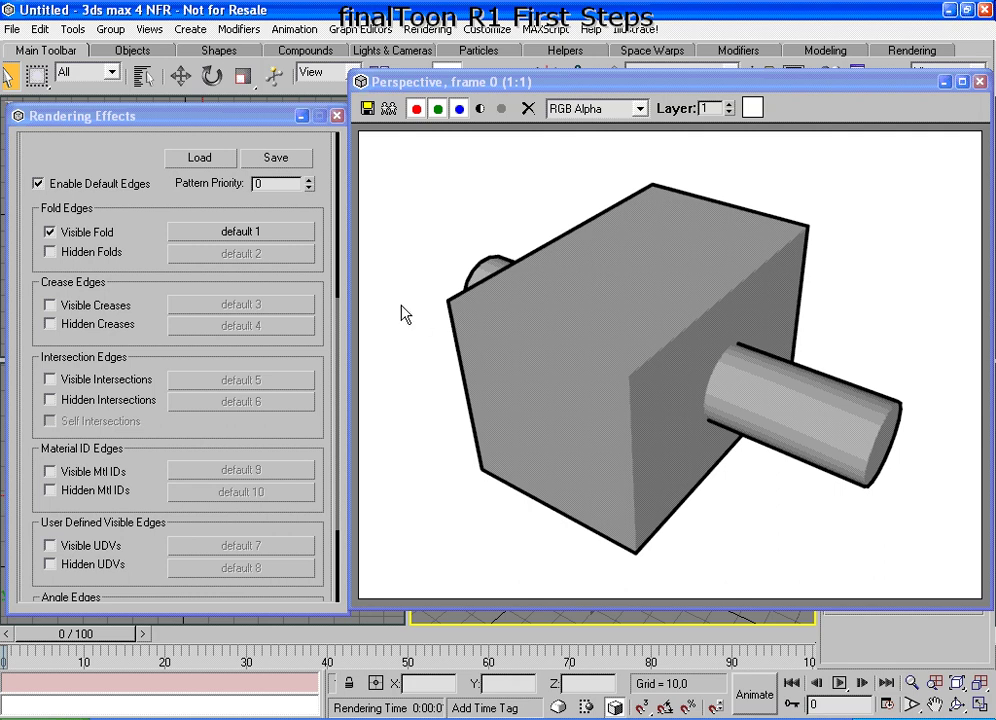
# - Show finalToon's Global Settings and examine the Shapes Color options against the shaded faces in the render
pyautogui.moveTo(279, 283); pyautogui.dragTo(244, 517)
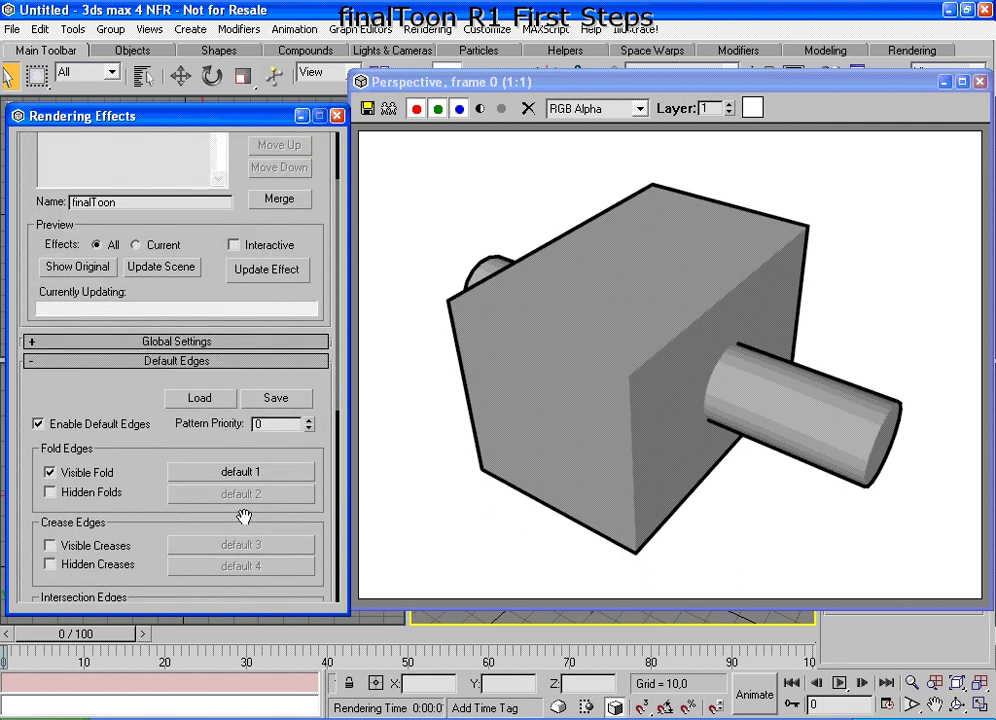
pyautogui.click(122, 341)
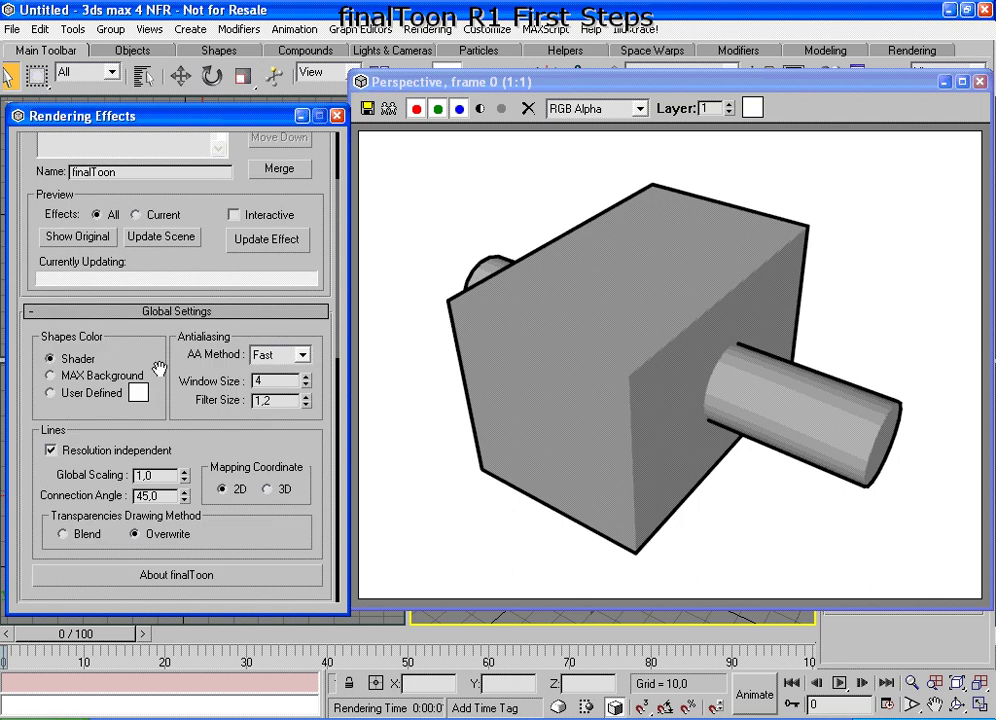
pyautogui.moveTo(159, 369); pyautogui.dragTo(182, 209)
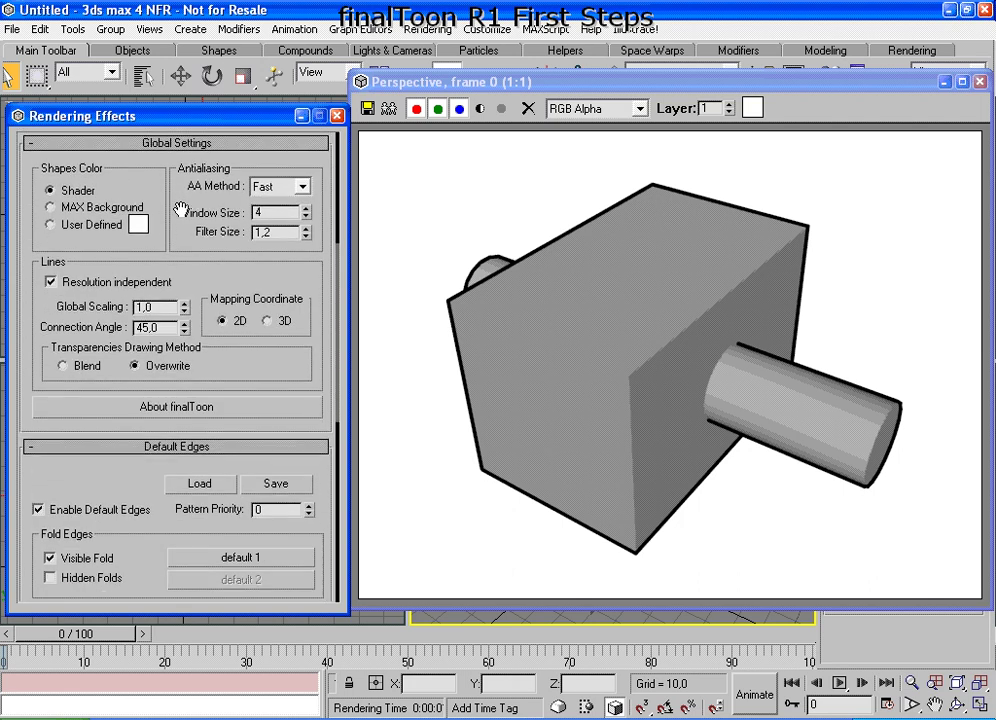
pyautogui.hotkey('ctrl', 'shift', 'd')
pyautogui.moveTo(157, 169)
pyautogui.mouseDown()
pyautogui.moveTo(114, 149)
pyautogui.moveTo(22, 157)
pyautogui.moveTo(42, 210)
pyautogui.moveTo(125, 208)
pyautogui.moveTo(125, 155)
pyautogui.mouseUp()
pyautogui.moveTo(713, 266); pyautogui.dragTo(672, 279)
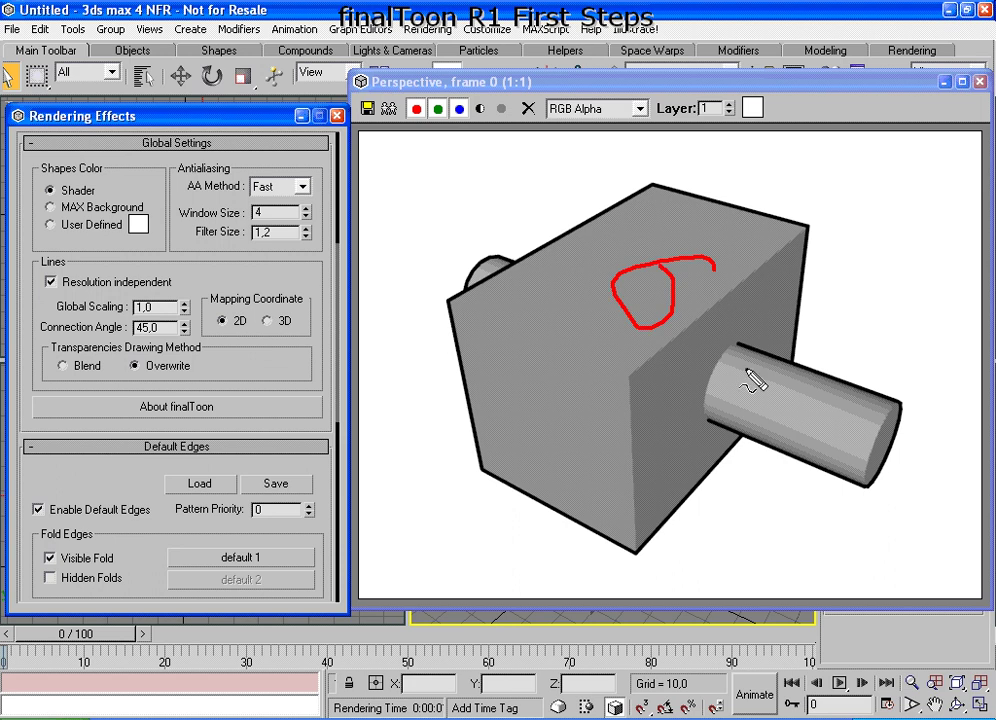
pyautogui.moveTo(752, 382)
pyautogui.mouseDown()
pyautogui.moveTo(751, 406)
pyautogui.moveTo(778, 406)
pyautogui.moveTo(812, 390)
pyautogui.moveTo(827, 396)
pyautogui.moveTo(808, 381)
pyautogui.mouseUp()
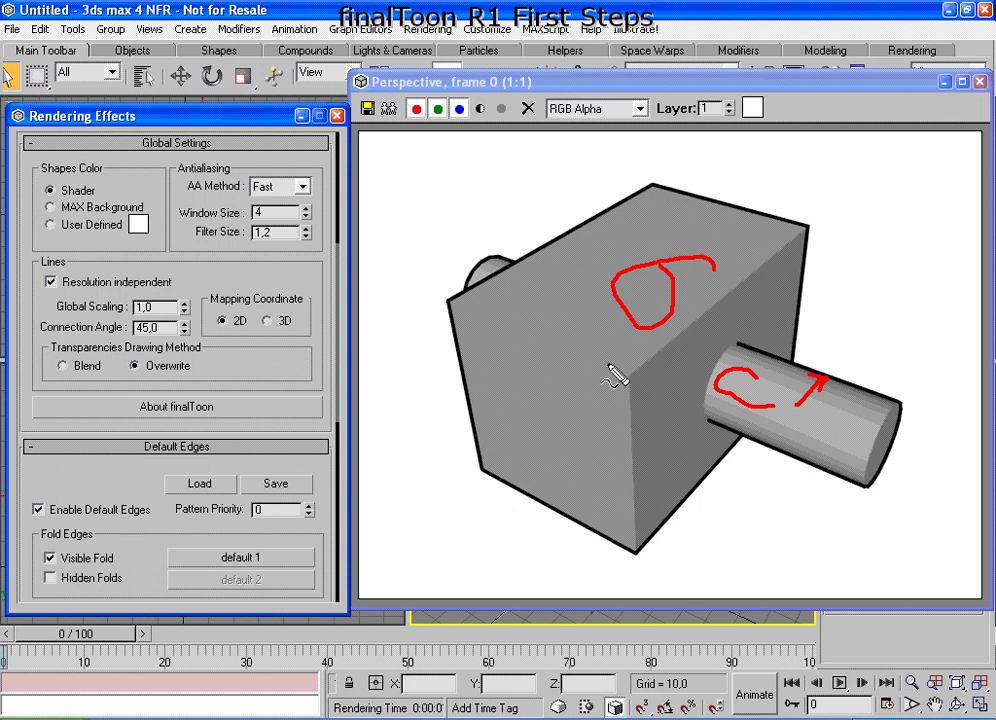
pyautogui.press('Escape')
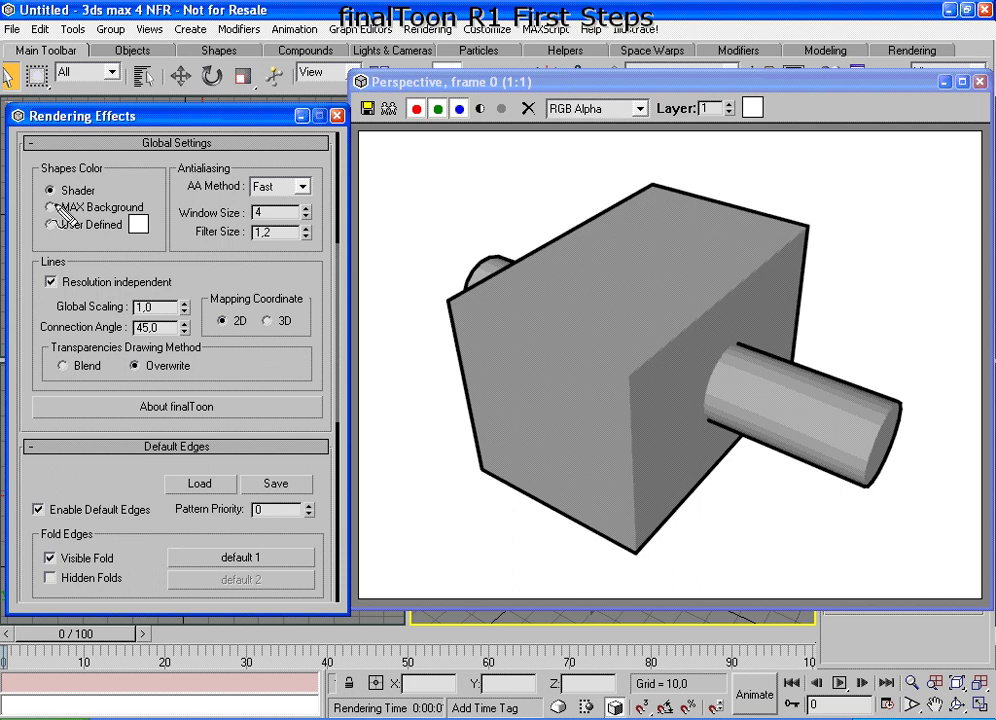
pyautogui.moveTo(160, 198)
pyautogui.mouseDown()
pyautogui.moveTo(40, 206)
pyautogui.moveTo(72, 224)
pyautogui.moveTo(148, 226)
pyautogui.mouseUp()
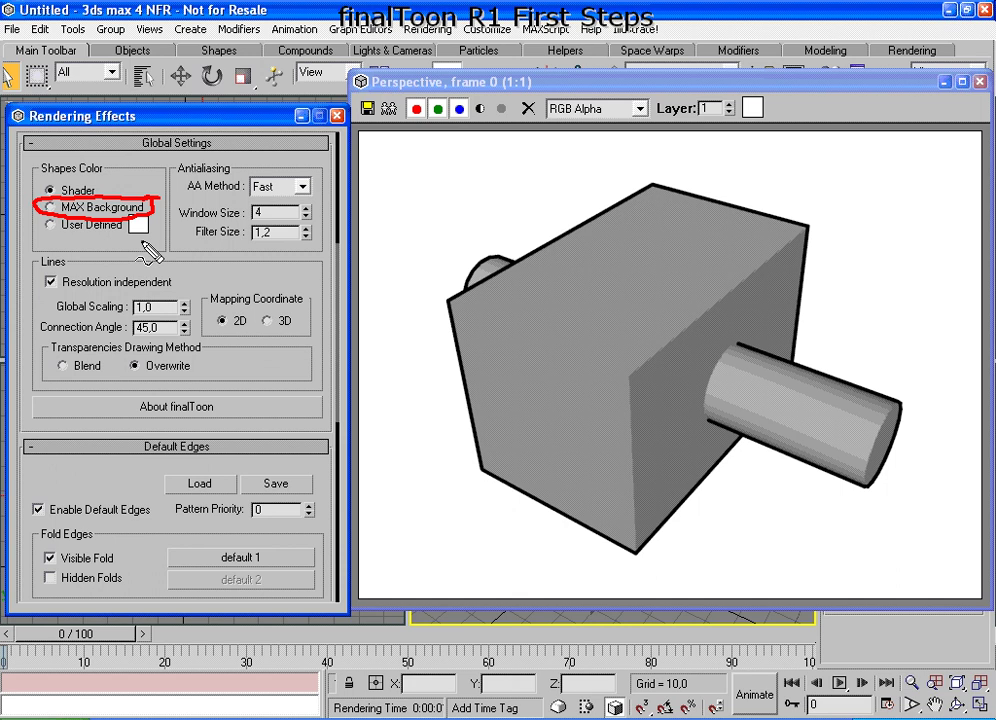
# - Set the shapes color to MAX Background and render the Perspective view again
pyautogui.click(78, 209)
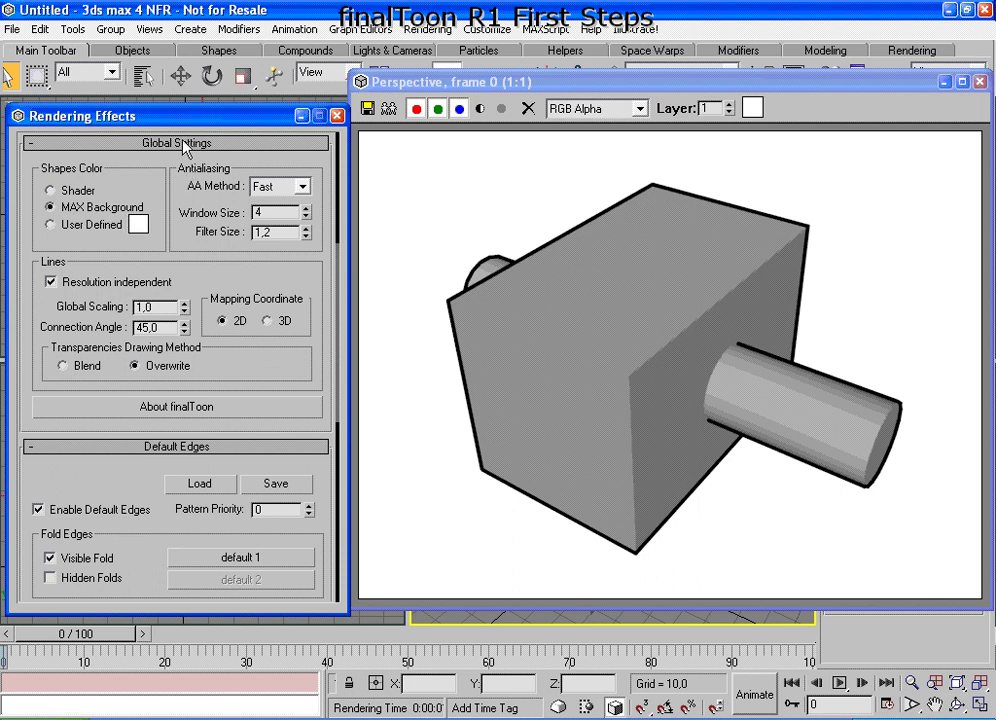
pyautogui.click(980, 81)
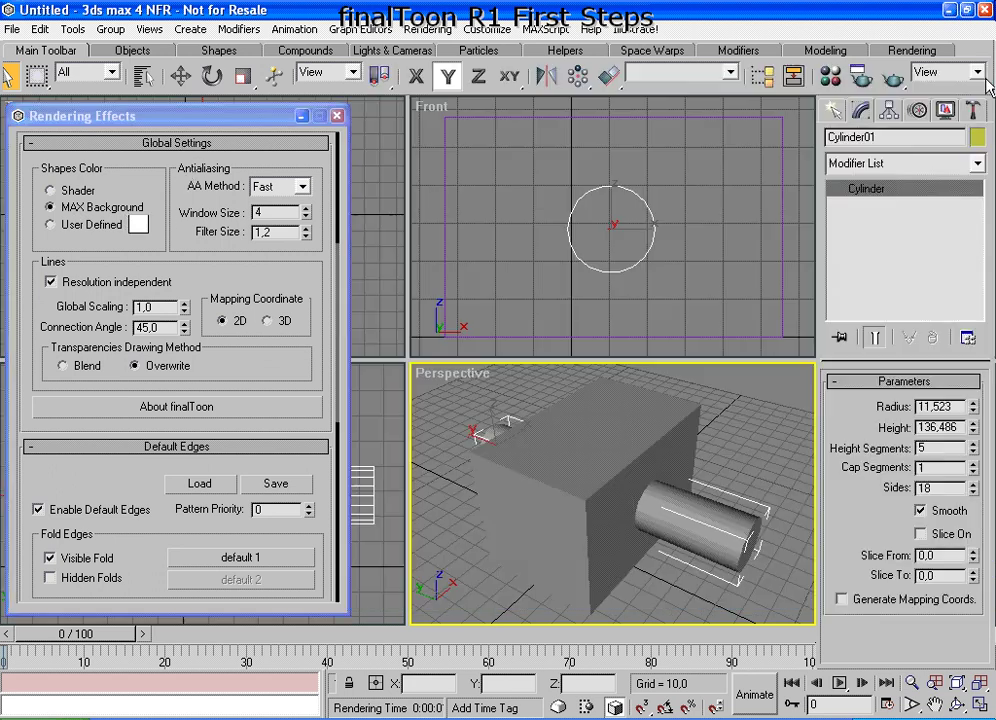
pyautogui.click(891, 78)
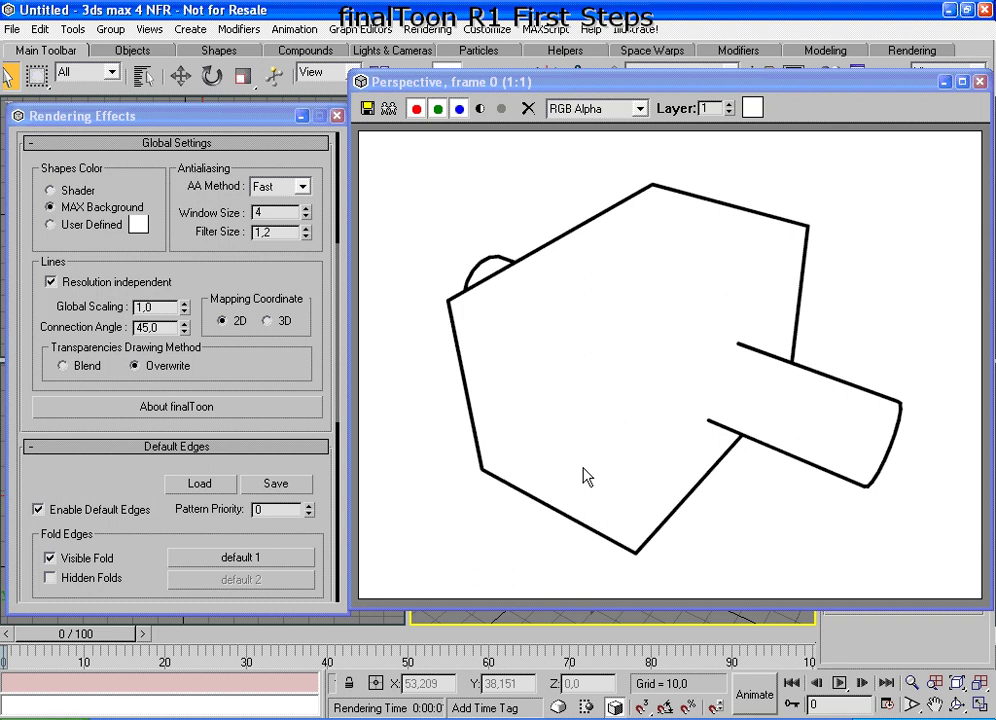
# - Collapse the Global Settings, close the rendered frame, and turn on the Interactive effects preview
pyautogui.click(156, 144)
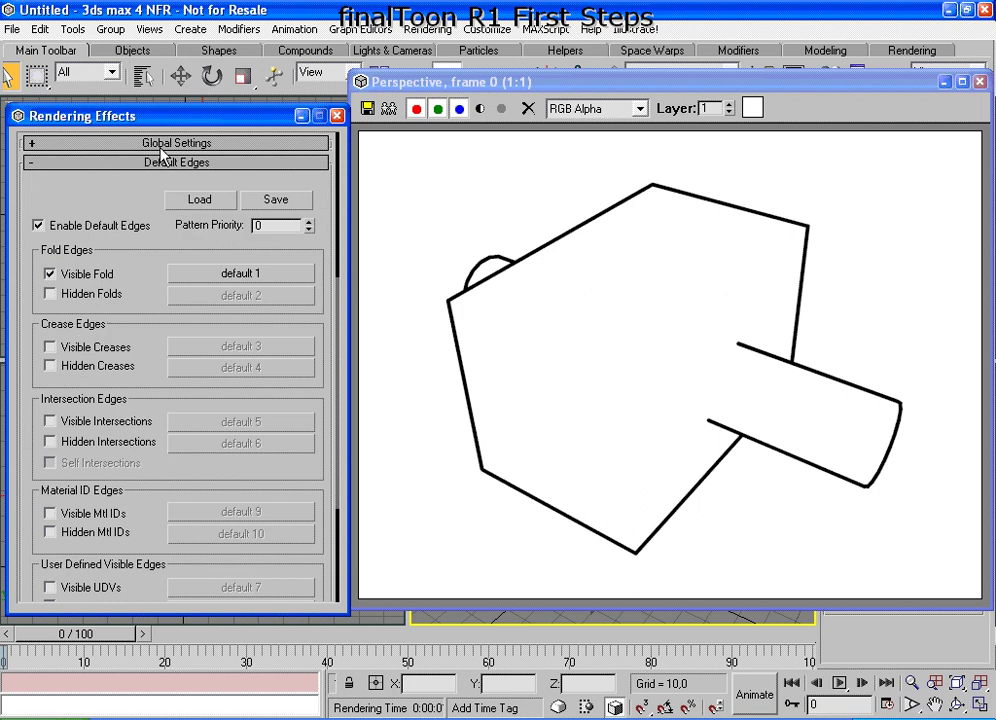
pyautogui.moveTo(160, 160); pyautogui.dragTo(124, 422)
pyautogui.click(980, 81)
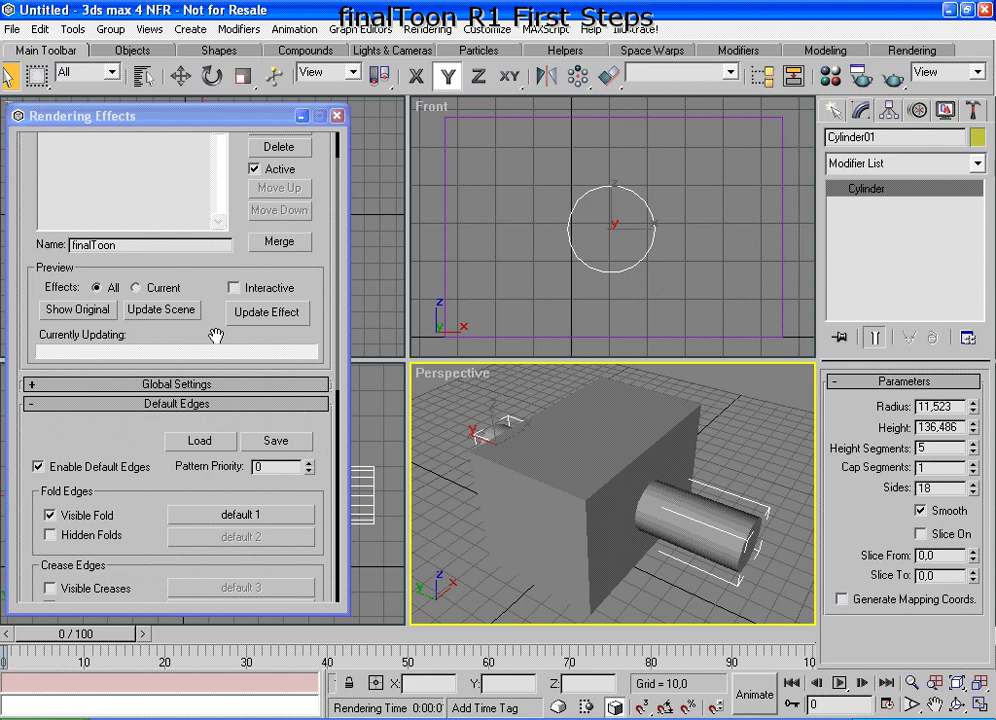
pyautogui.moveTo(209, 336); pyautogui.dragTo(209, 425)
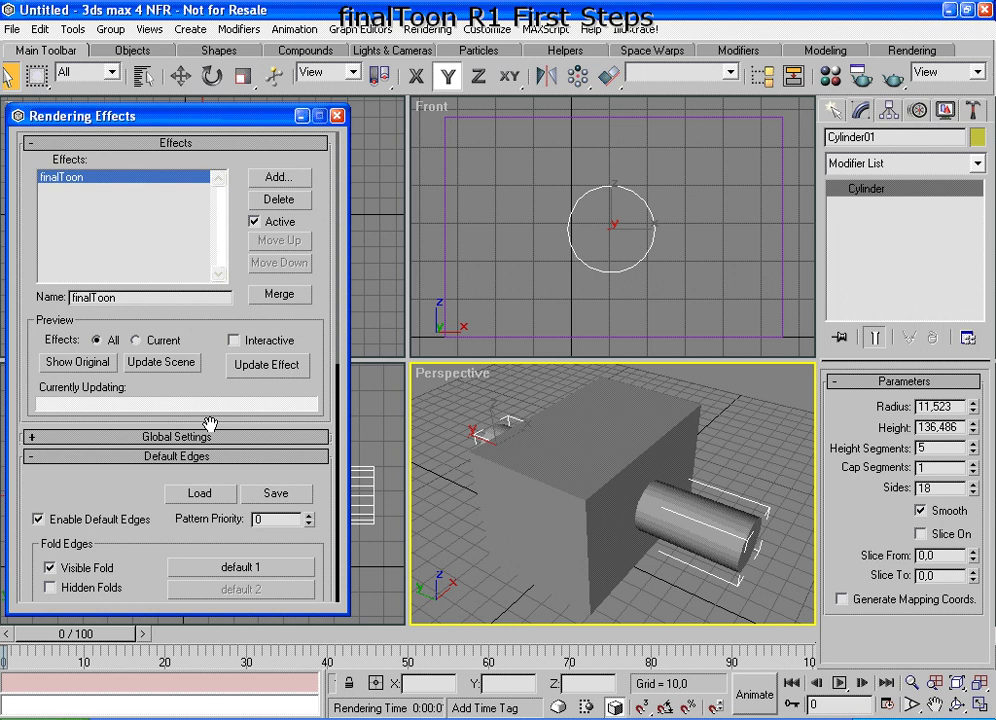
pyautogui.click(233, 340)
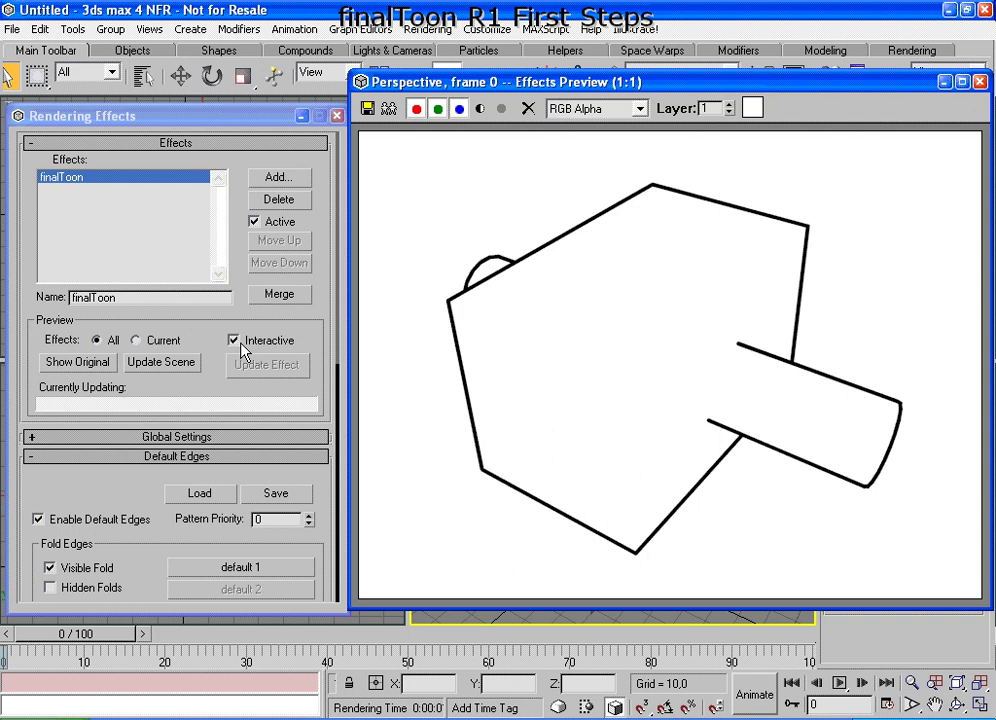
pyautogui.moveTo(290, 318)
pyautogui.mouseDown()
pyautogui.moveTo(178, 338)
pyautogui.moveTo(308, 338)
pyautogui.mouseUp()
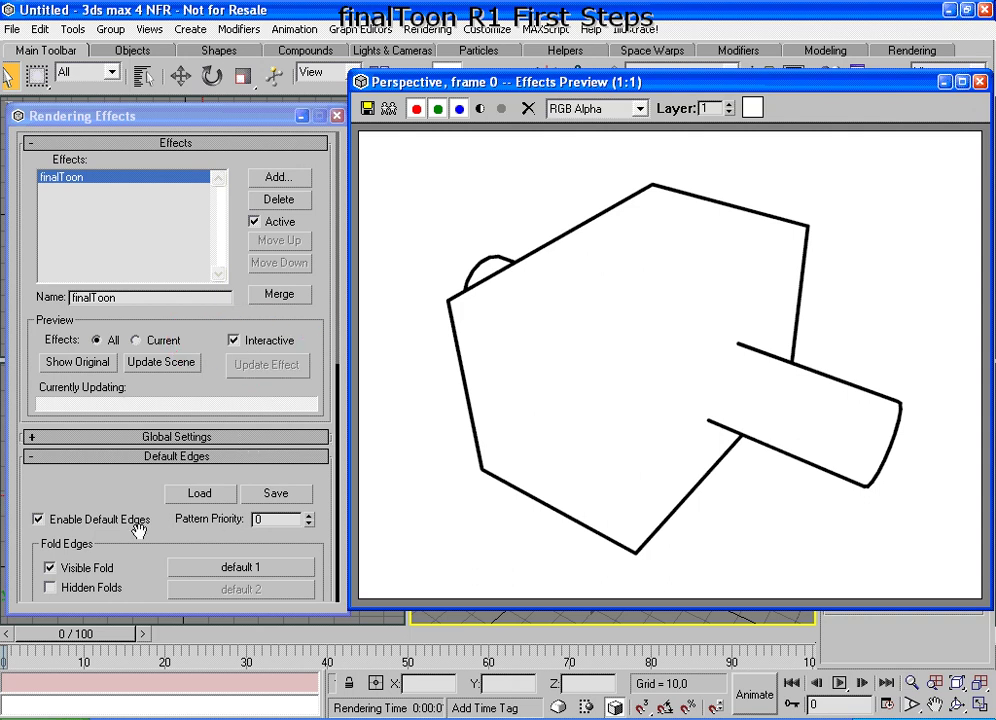
# - Open the visible fold edges' line style in the Line Editor and rename it Thick Line Blue
pyautogui.moveTo(150, 589); pyautogui.dragTo(143, 353)
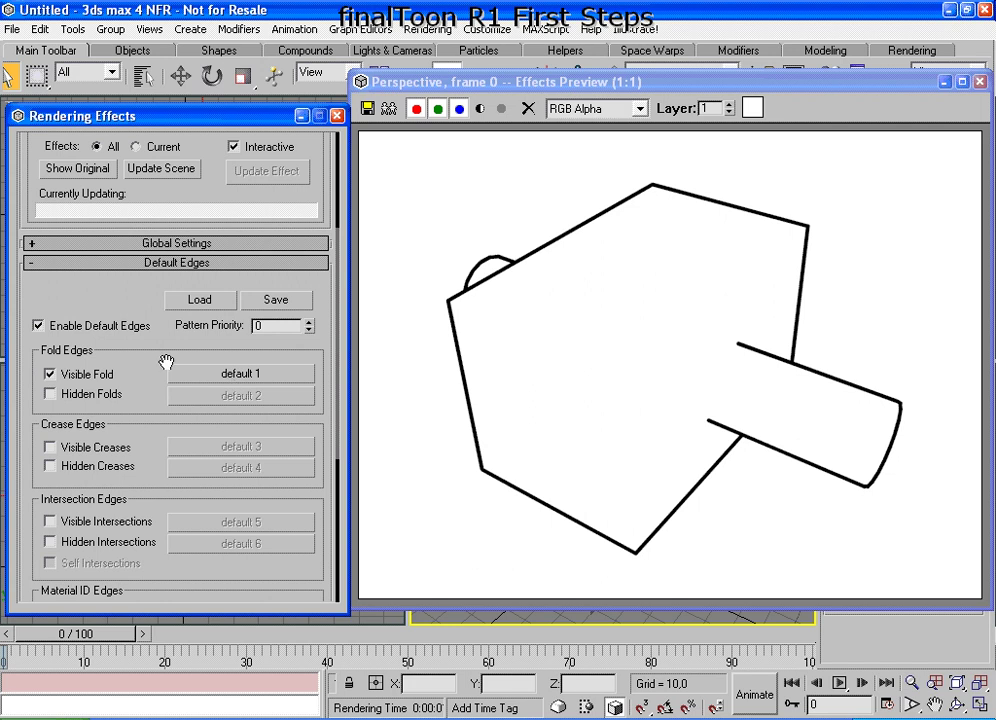
pyautogui.moveTo(280, 351)
pyautogui.mouseDown()
pyautogui.moveTo(205, 345)
pyautogui.moveTo(282, 396)
pyautogui.moveTo(300, 370)
pyautogui.moveTo(284, 352)
pyautogui.mouseUp()
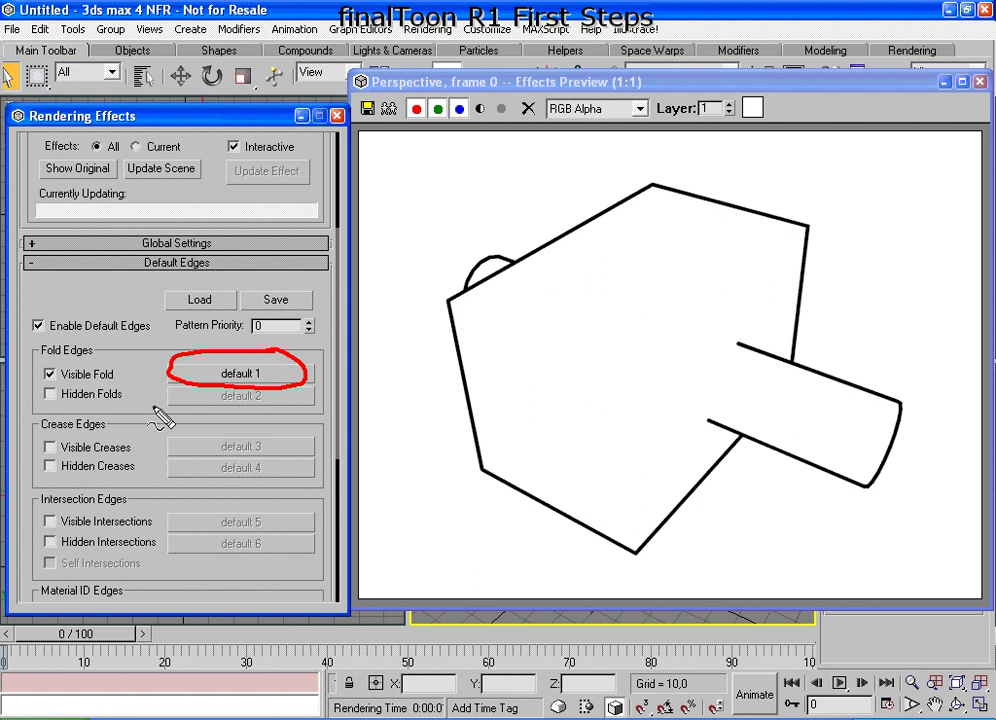
pyautogui.moveTo(116, 373); pyautogui.dragTo(172, 379)
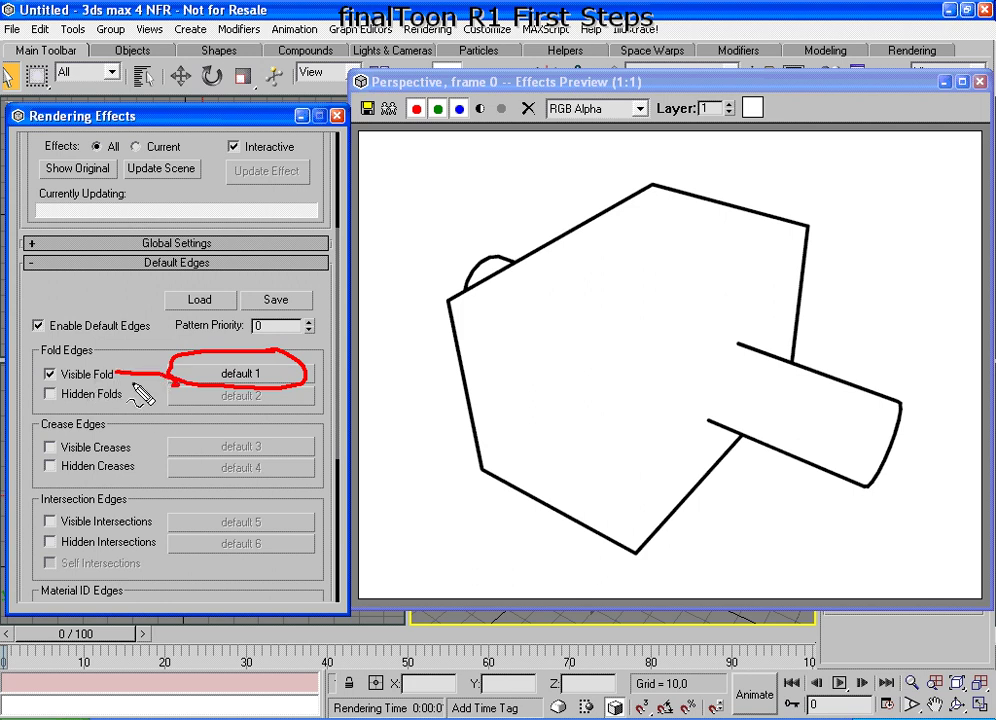
pyautogui.click(229, 377)
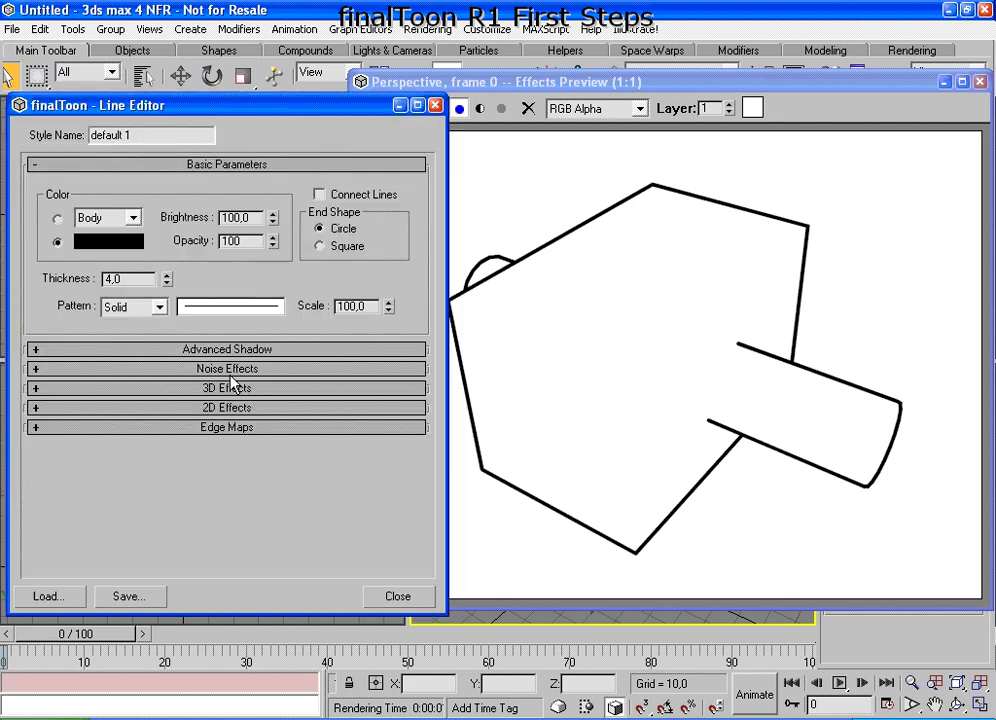
pyautogui.moveTo(162, 106); pyautogui.dragTo(227, 116)
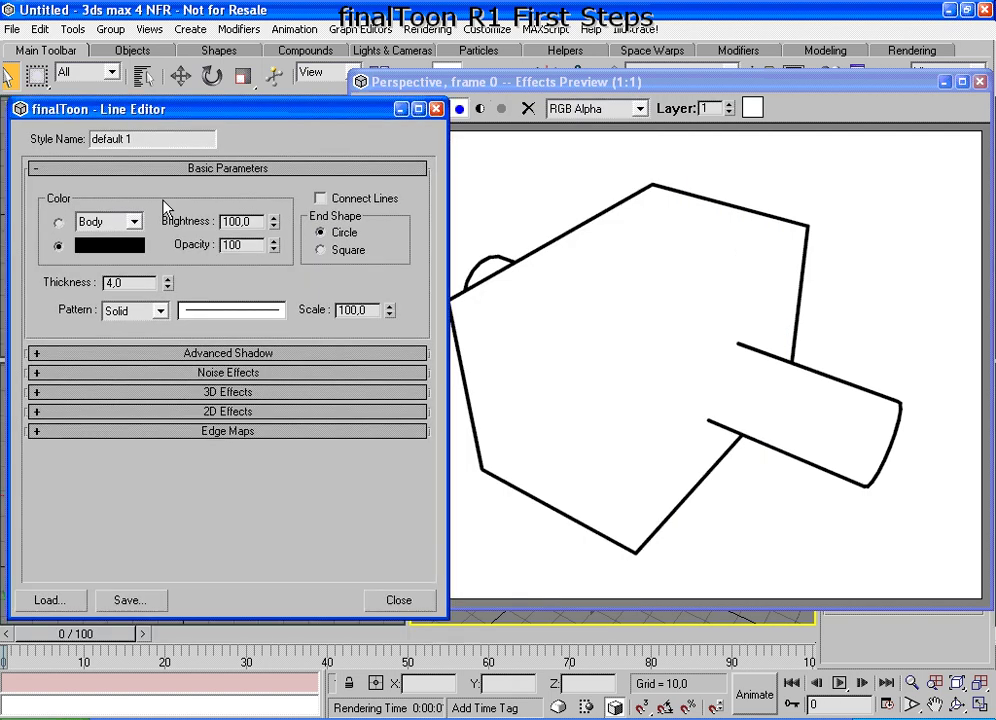
pyautogui.moveTo(185, 112); pyautogui.dragTo(438, 129)
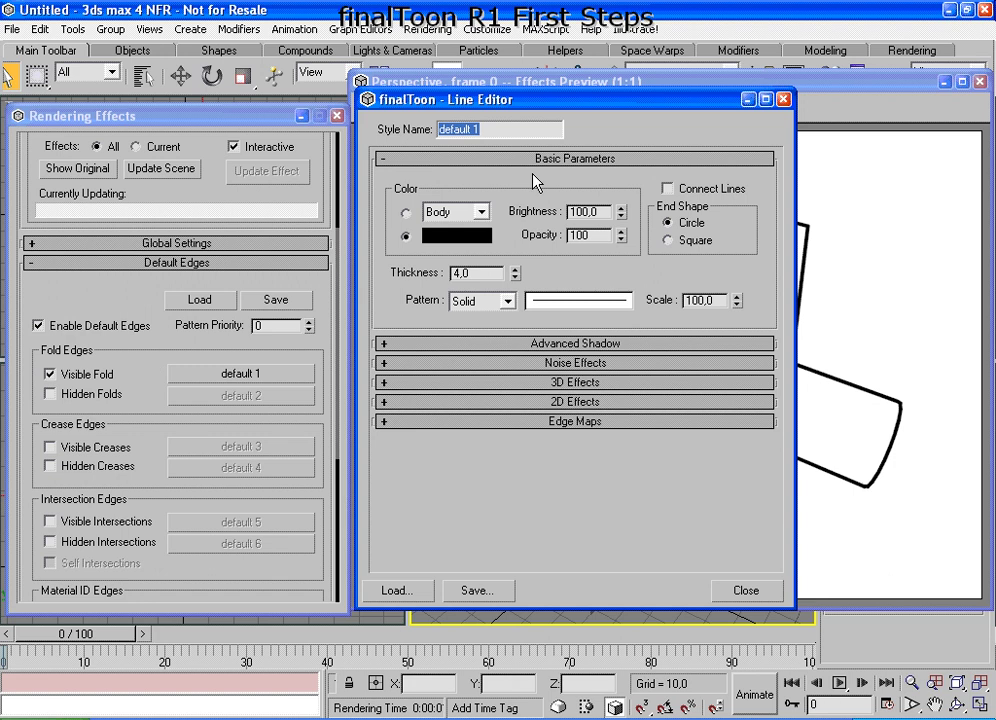
pyautogui.write('Thick LIne')
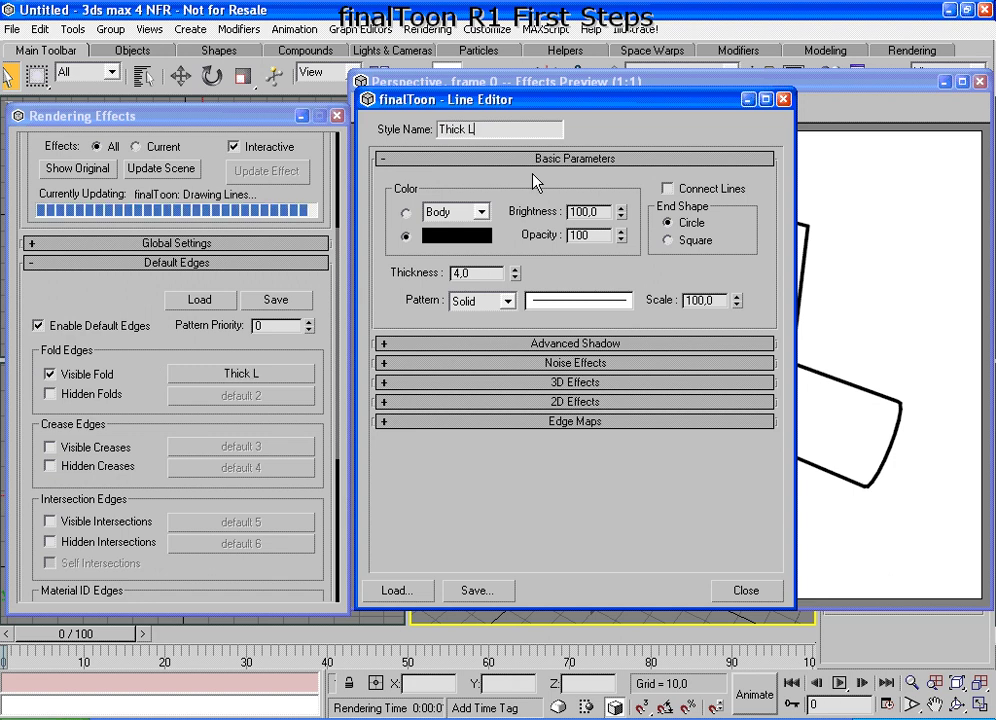
pyautogui.press('BackSpace')
pyautogui.press('BackSpace')
pyautogui.press('BackSpace')
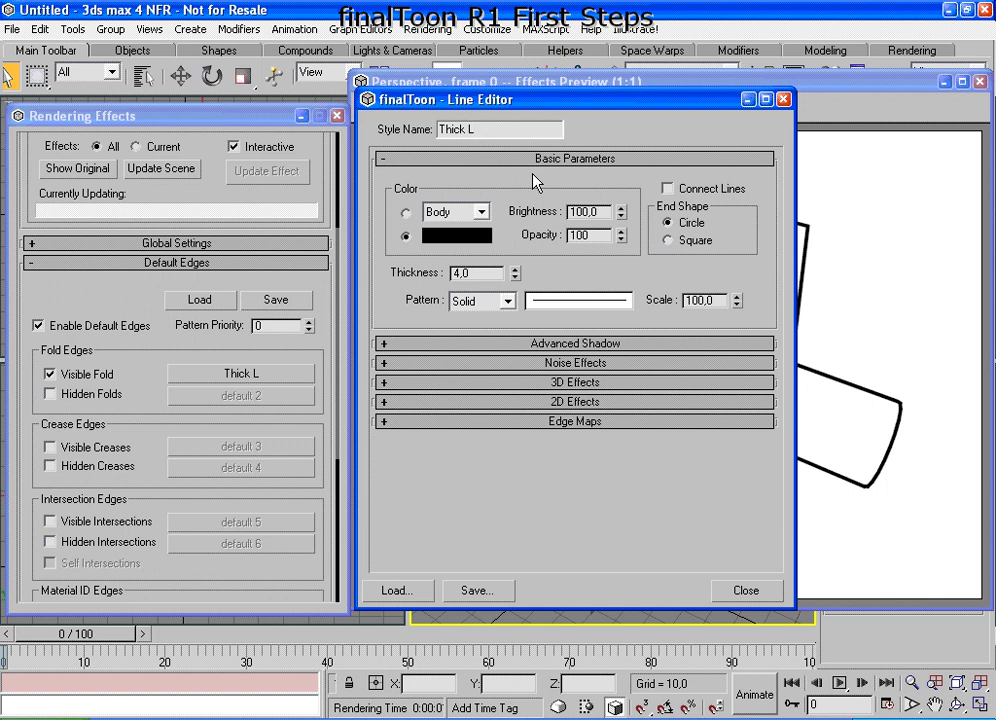
pyautogui.write('ine Blue')
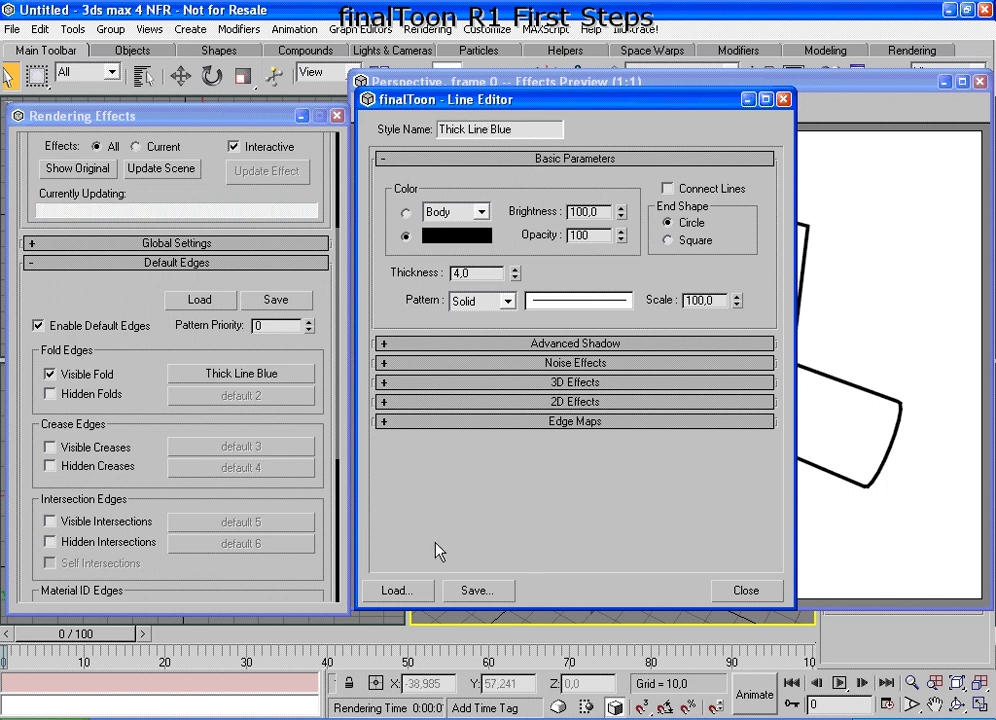
# - Set the Thick Line Blue style's color to pure blue with a Blue value of 255
pyautogui.moveTo(447, 153)
pyautogui.mouseDown()
pyautogui.moveTo(553, 141)
pyautogui.moveTo(490, 112)
pyautogui.moveTo(432, 148)
pyautogui.mouseUp()
pyautogui.moveTo(297, 349)
pyautogui.mouseDown()
pyautogui.moveTo(252, 351)
pyautogui.moveTo(210, 395)
pyautogui.moveTo(268, 345)
pyautogui.mouseUp()
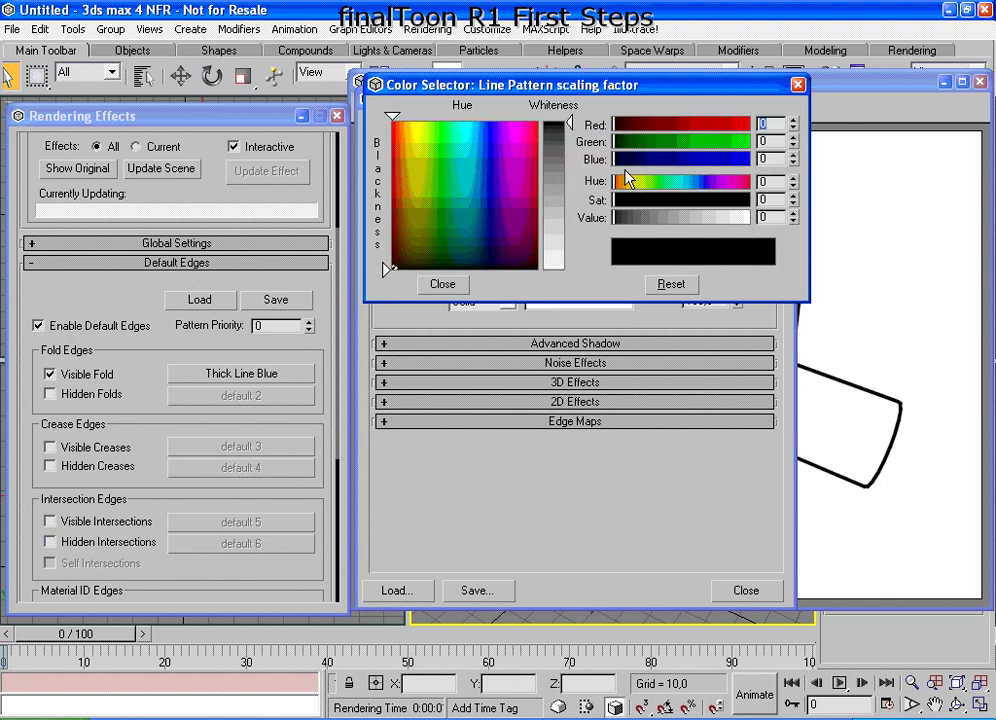
pyautogui.moveTo(622, 160); pyautogui.dragTo(781, 163)
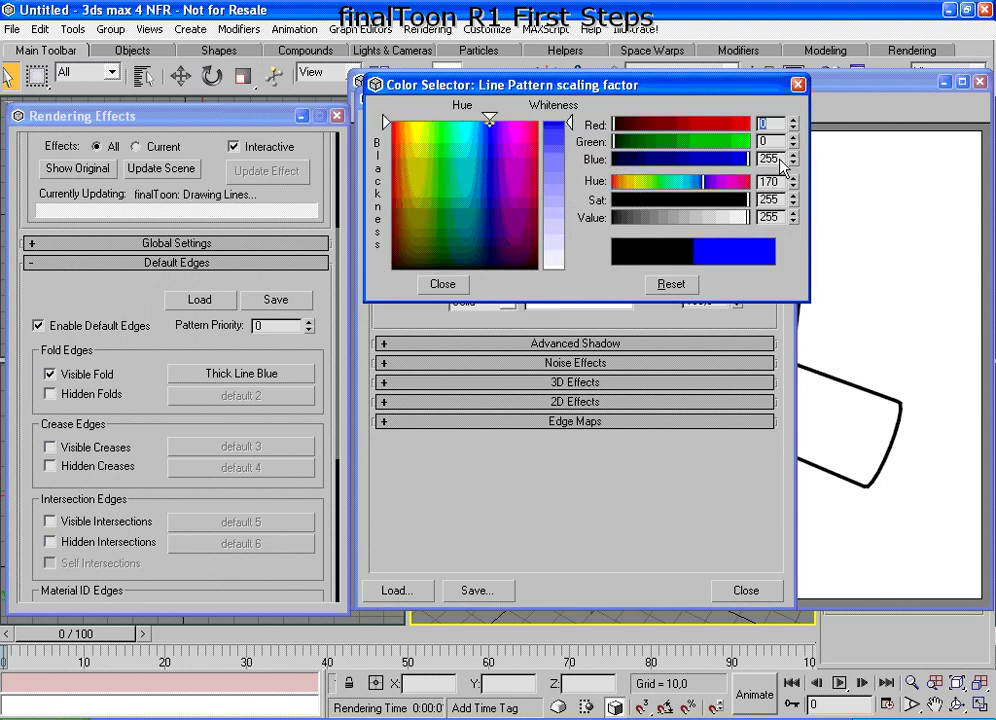
pyautogui.click(442, 284)
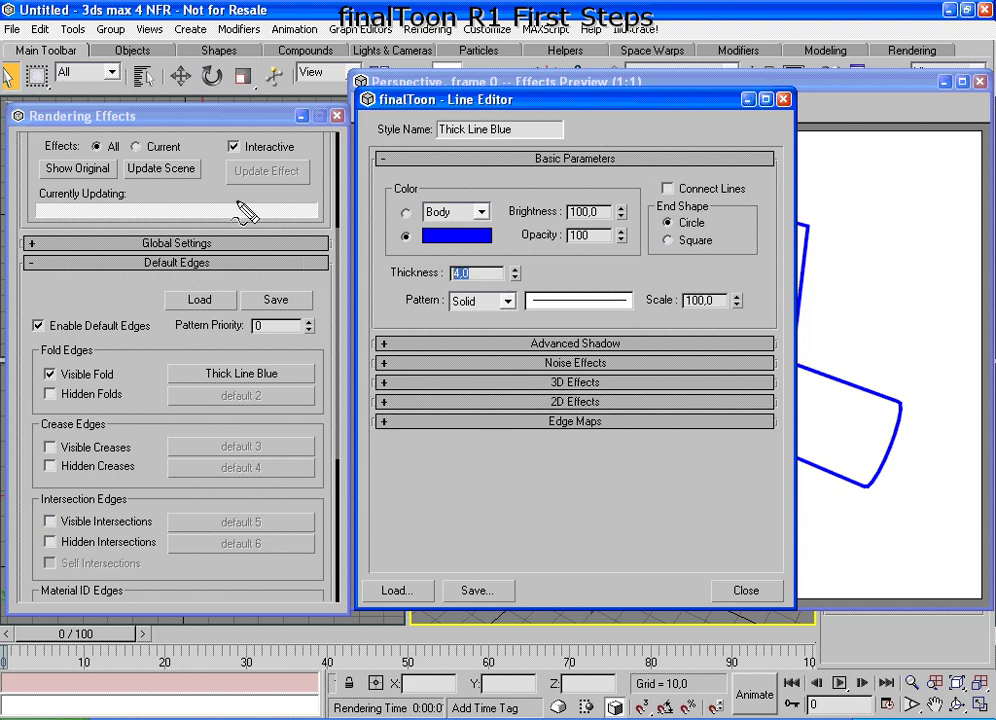
# - Set the Thick Line Blue thickness to 1 and check the cylinder's outline in the effects preview
pyautogui.moveTo(222, 184)
pyautogui.mouseDown()
pyautogui.moveTo(140, 181)
pyautogui.moveTo(95, 210)
pyautogui.moveTo(200, 224)
pyautogui.moveTo(213, 203)
pyautogui.mouseUp()
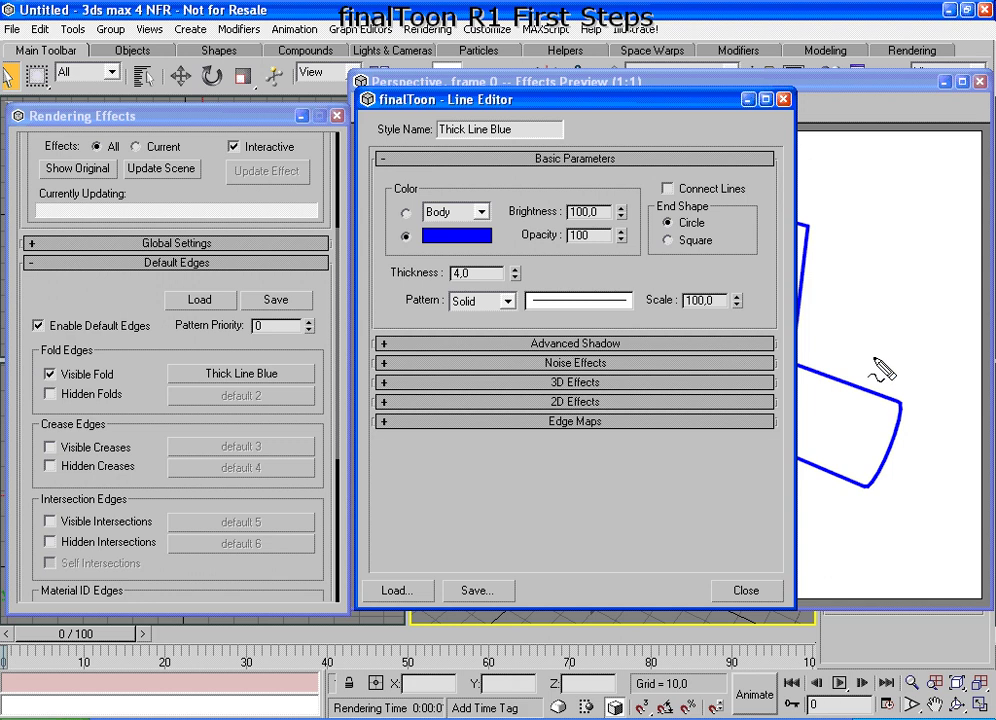
pyautogui.moveTo(875, 357)
pyautogui.mouseDown()
pyautogui.moveTo(862, 465)
pyautogui.moveTo(942, 378)
pyautogui.moveTo(871, 389)
pyautogui.mouseUp()
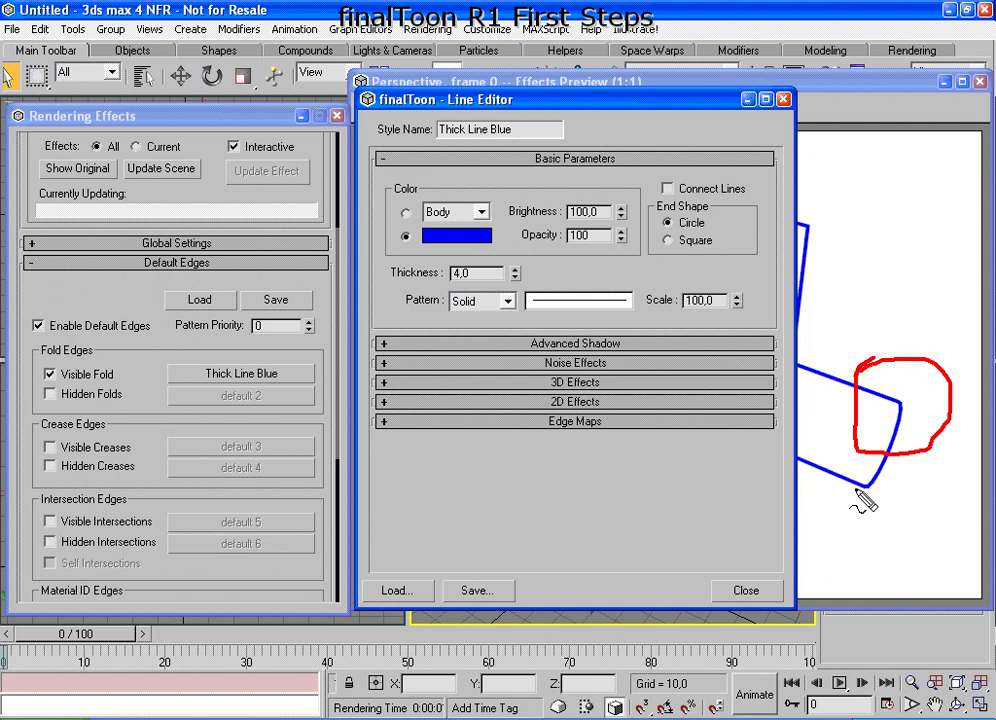
pyautogui.press('Escape')
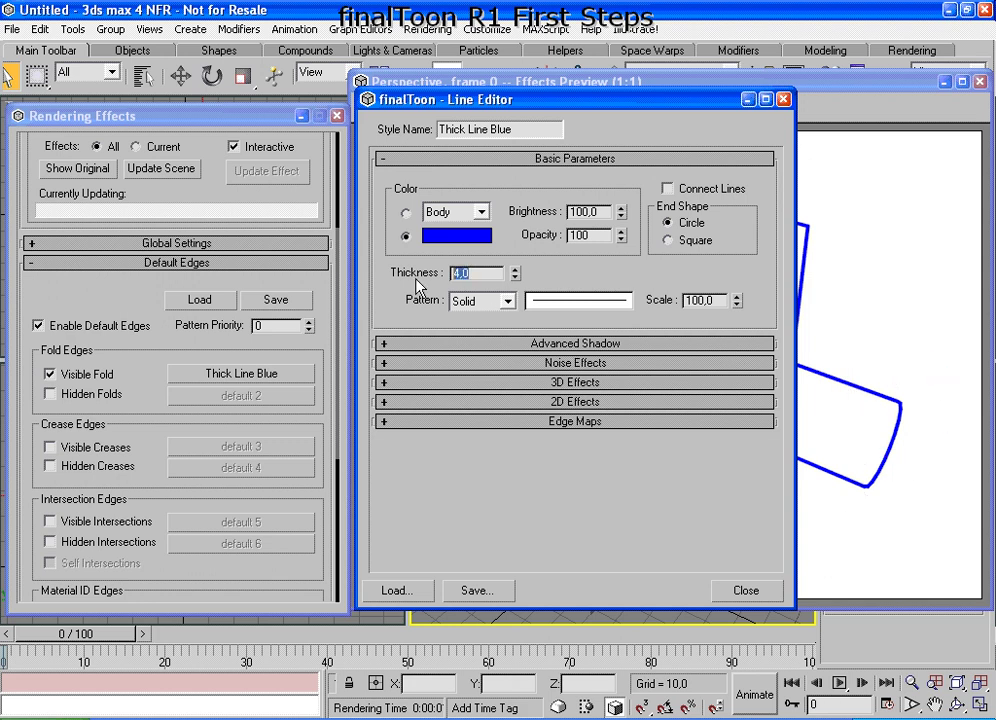
pyautogui.write('1')
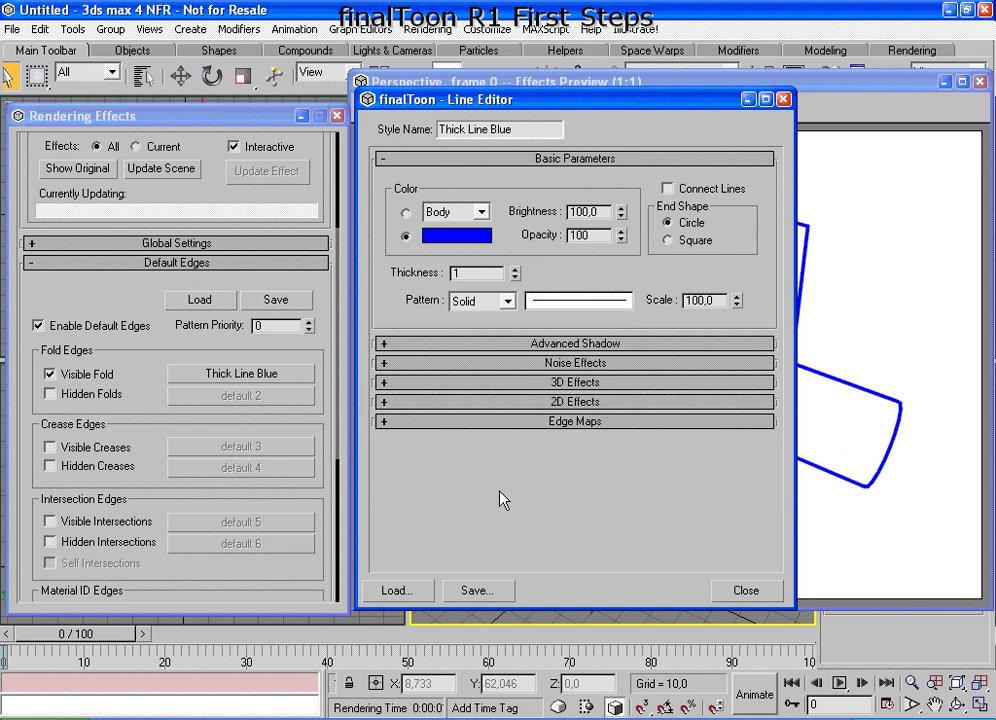
pyautogui.press('Return')
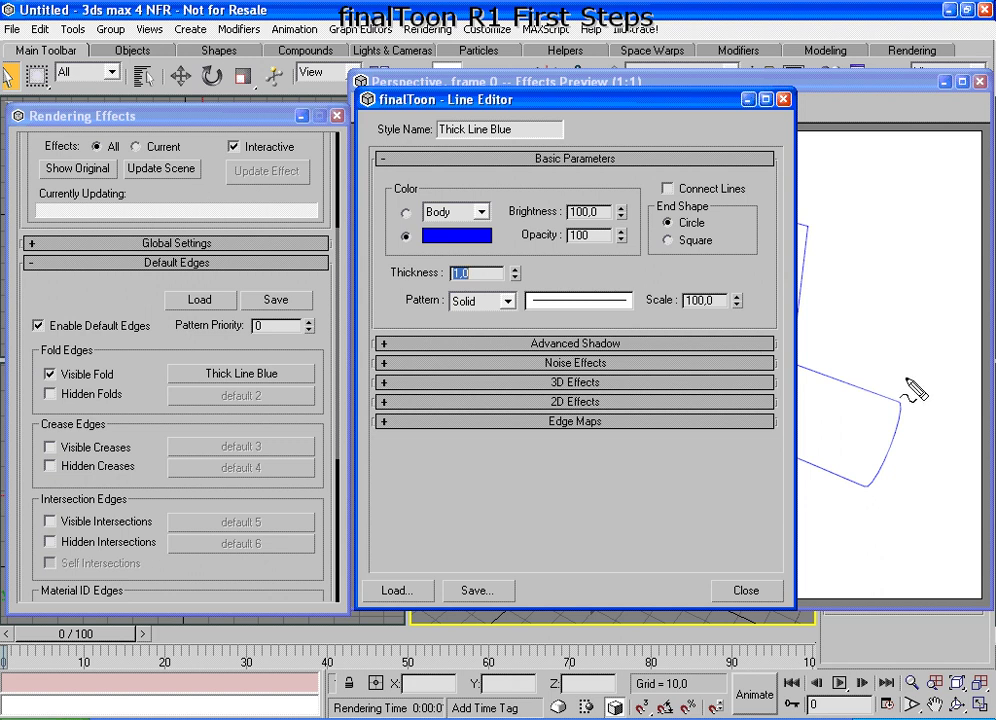
pyautogui.moveTo(900, 378)
pyautogui.mouseDown()
pyautogui.moveTo(905, 435)
pyautogui.moveTo(915, 385)
pyautogui.mouseUp()
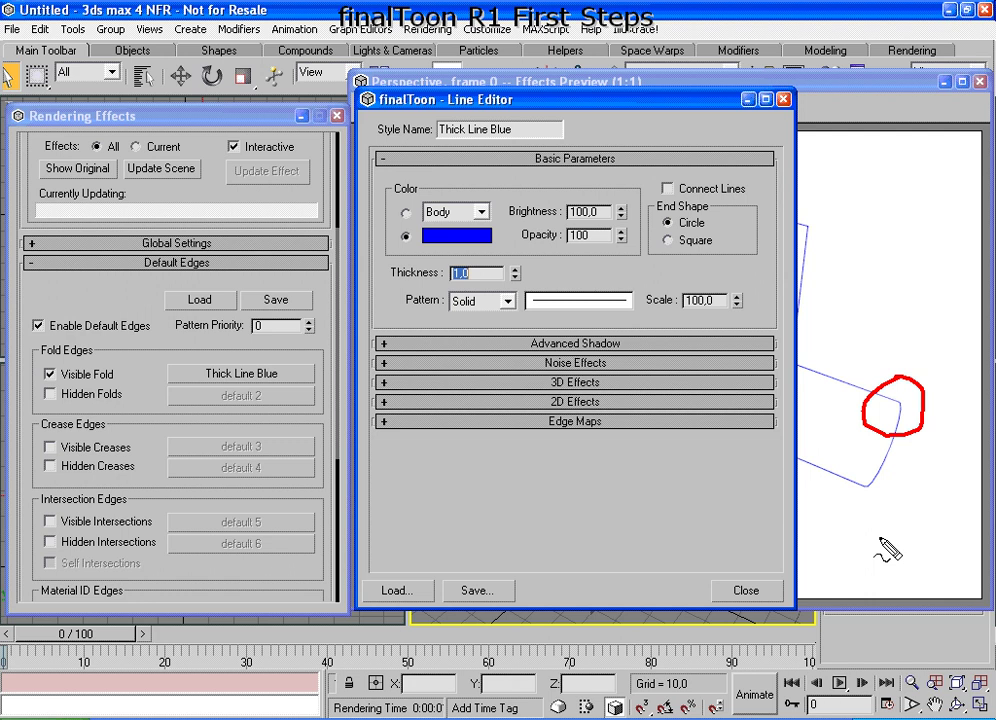
# - Move the Line Editor clear of the effects preview and set the Thick Line Blue thickness to 4
pyautogui.moveTo(622, 103)
pyautogui.mouseDown()
pyautogui.moveTo(380, 120)
pyautogui.moveTo(255, 99)
pyautogui.mouseUp()
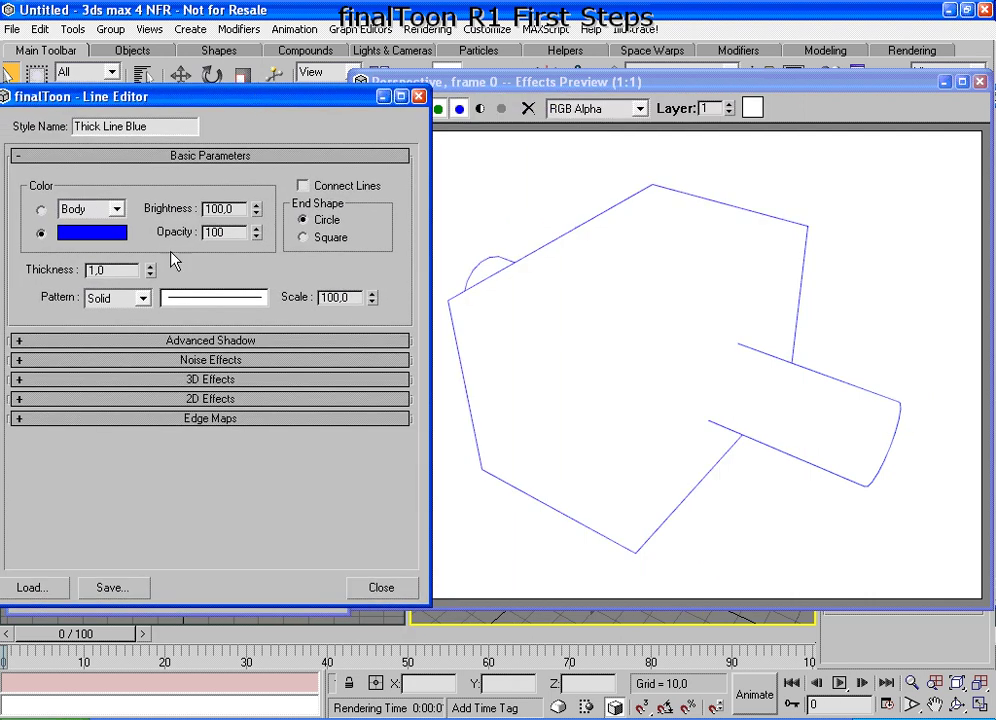
pyautogui.doubleClick(110, 270)
pyautogui.write('4')
pyautogui.press('Return')
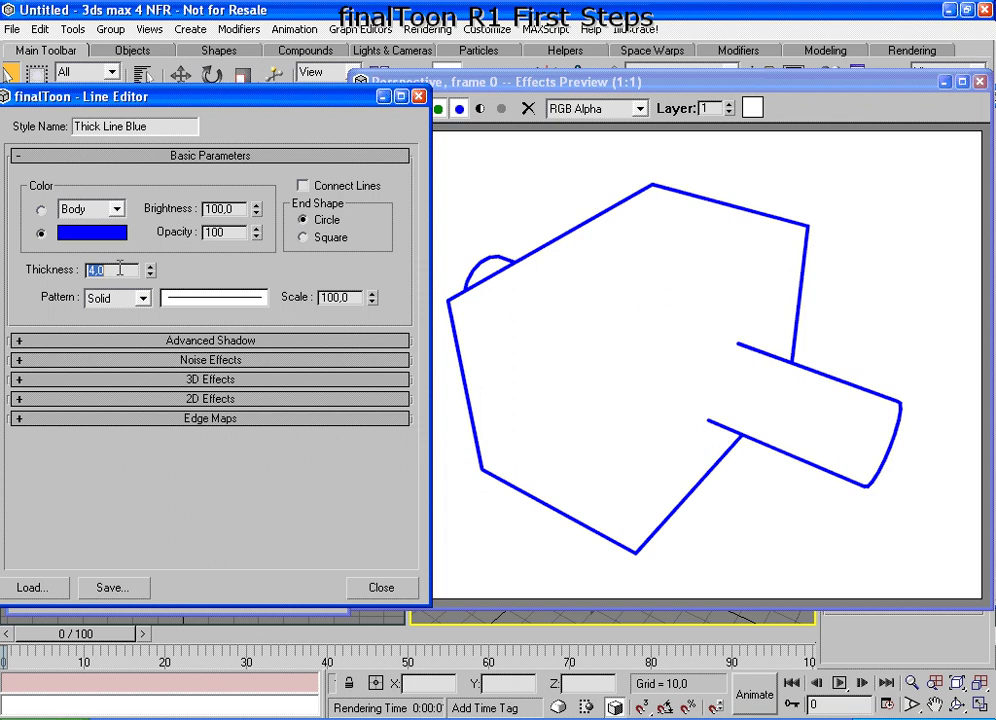
# - Close the Line Editor, enable Hidden Folds in the default edges and update the scene in the effects preview
pyautogui.click(378, 592)
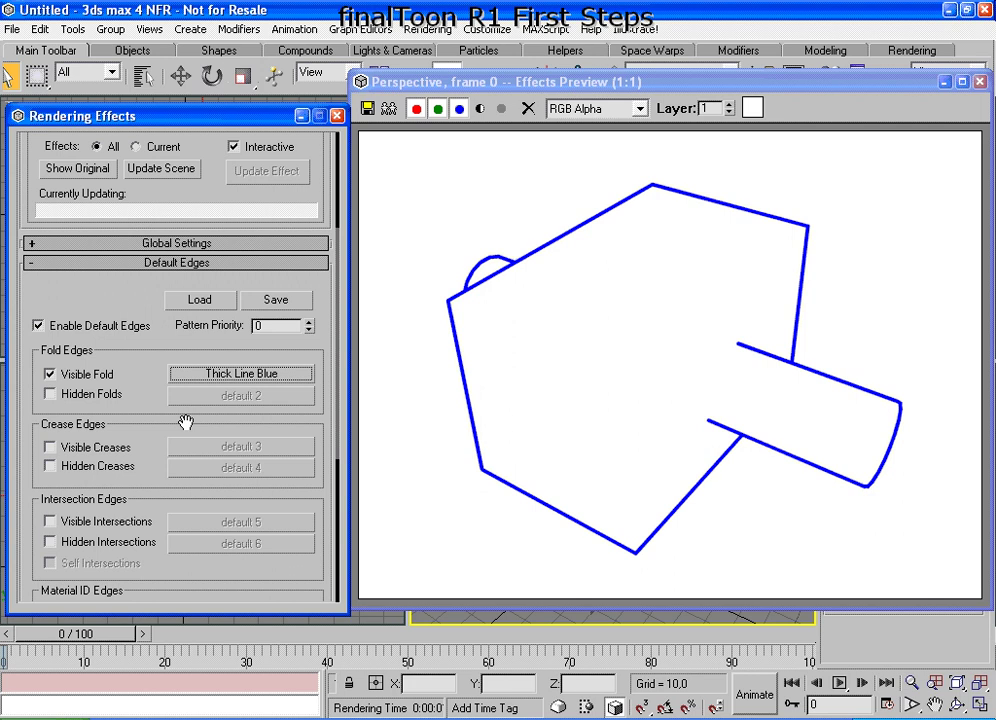
pyautogui.click(49, 395)
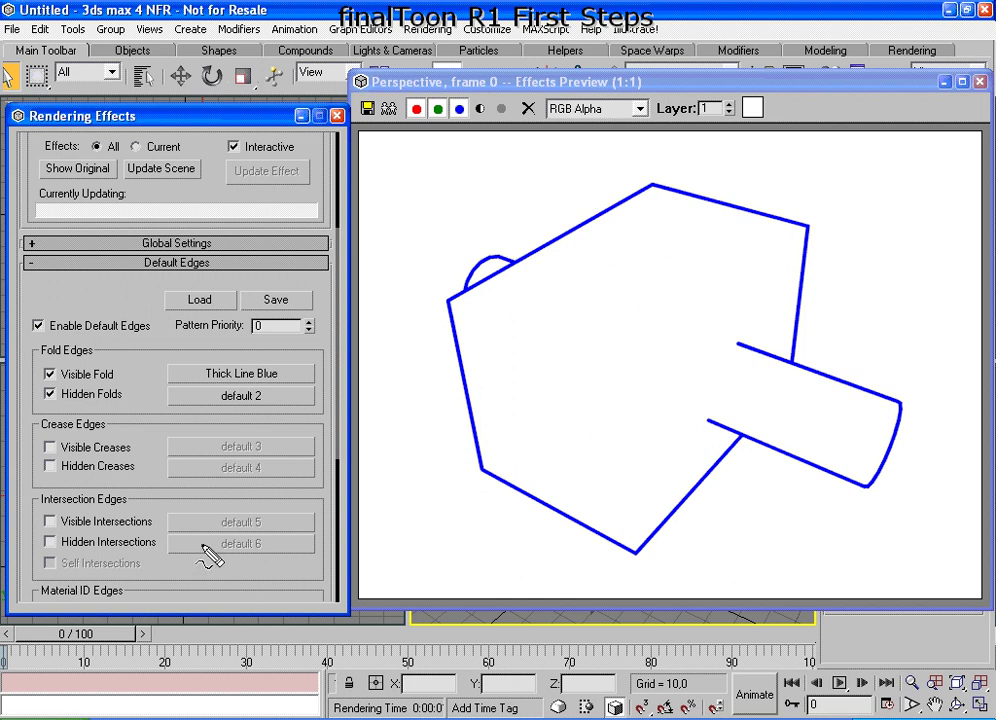
pyautogui.moveTo(57, 410)
pyautogui.mouseDown()
pyautogui.moveTo(144, 405)
pyautogui.moveTo(130, 383)
pyautogui.moveTo(45, 405)
pyautogui.moveTo(55, 410)
pyautogui.mouseUp()
pyautogui.moveTo(140, 190)
pyautogui.mouseDown()
pyautogui.moveTo(168, 148)
pyautogui.moveTo(111, 186)
pyautogui.moveTo(159, 191)
pyautogui.mouseUp()
pyautogui.press('Escape')
pyautogui.click(166, 170)
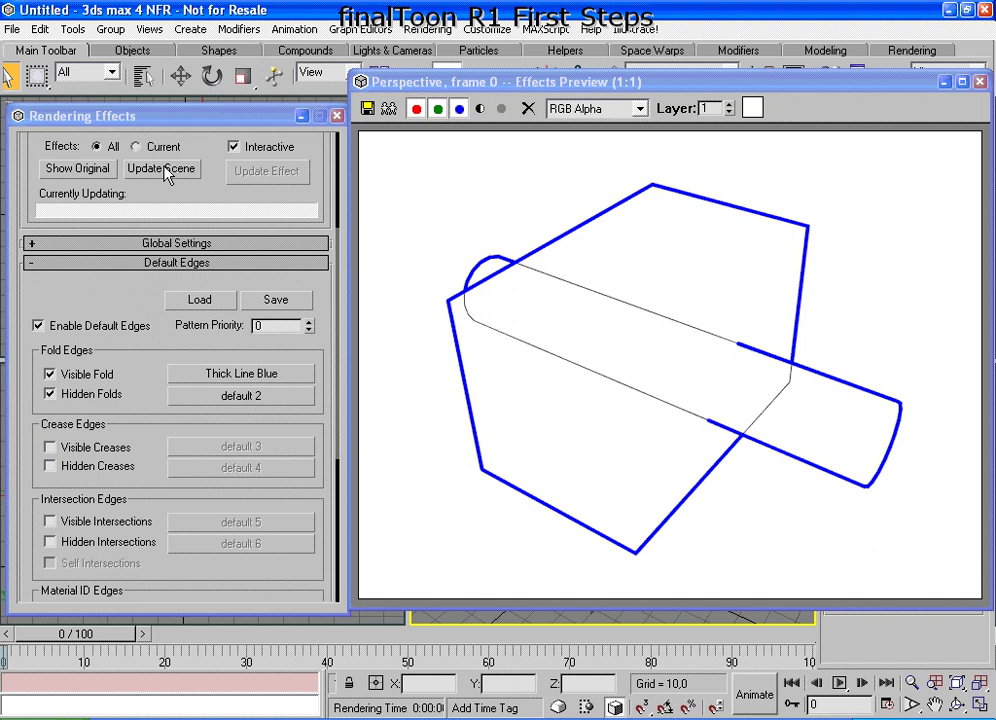
# - Open the hidden folds' line style in the Line Editor, move the editor fully into view and rename the style hidden line
pyautogui.click(274, 400)
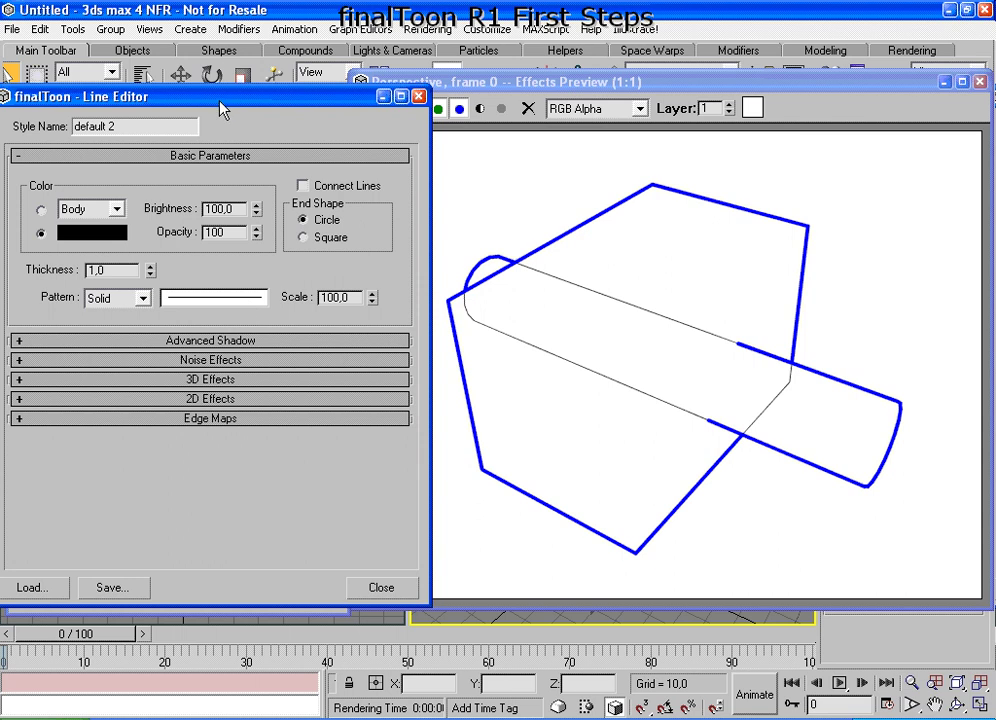
pyautogui.moveTo(217, 105); pyautogui.dragTo(234, 108)
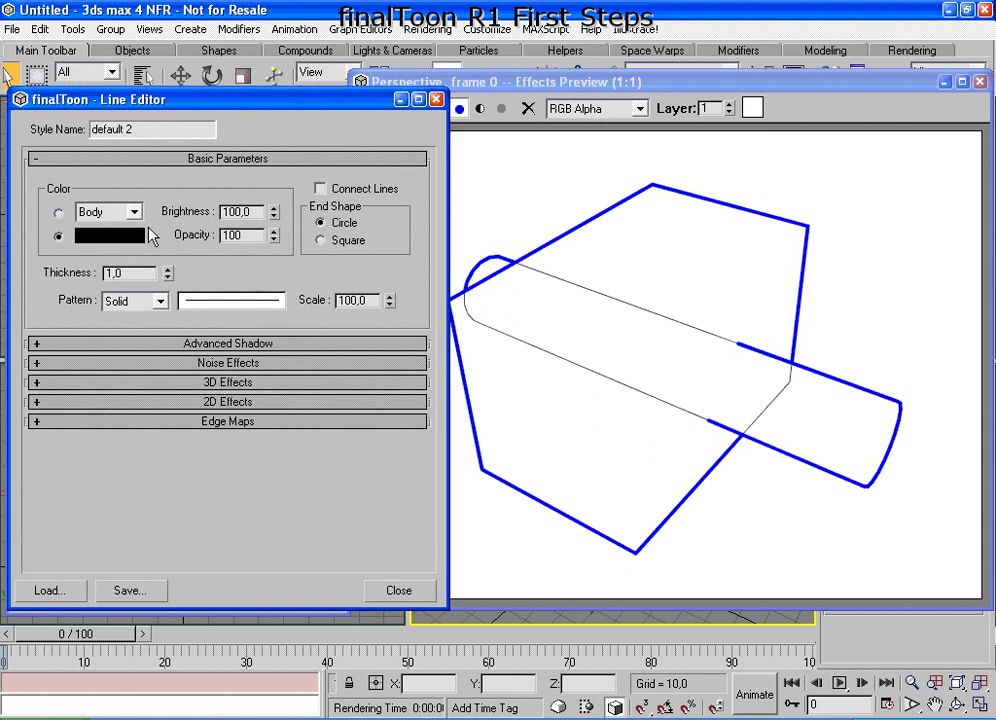
pyautogui.doubleClick(145, 130)
pyautogui.write('hidden line')
# - Set the hidden line style's color to pure blue with a Blue value of 255
pyautogui.click(110, 235)
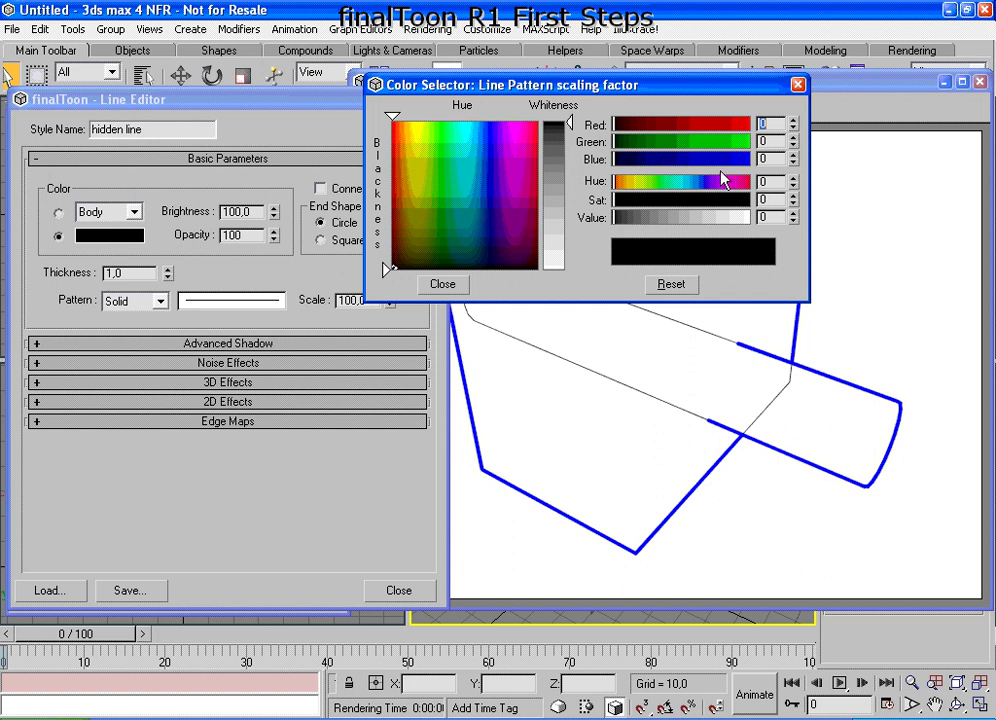
pyautogui.moveTo(742, 163); pyautogui.dragTo(767, 157)
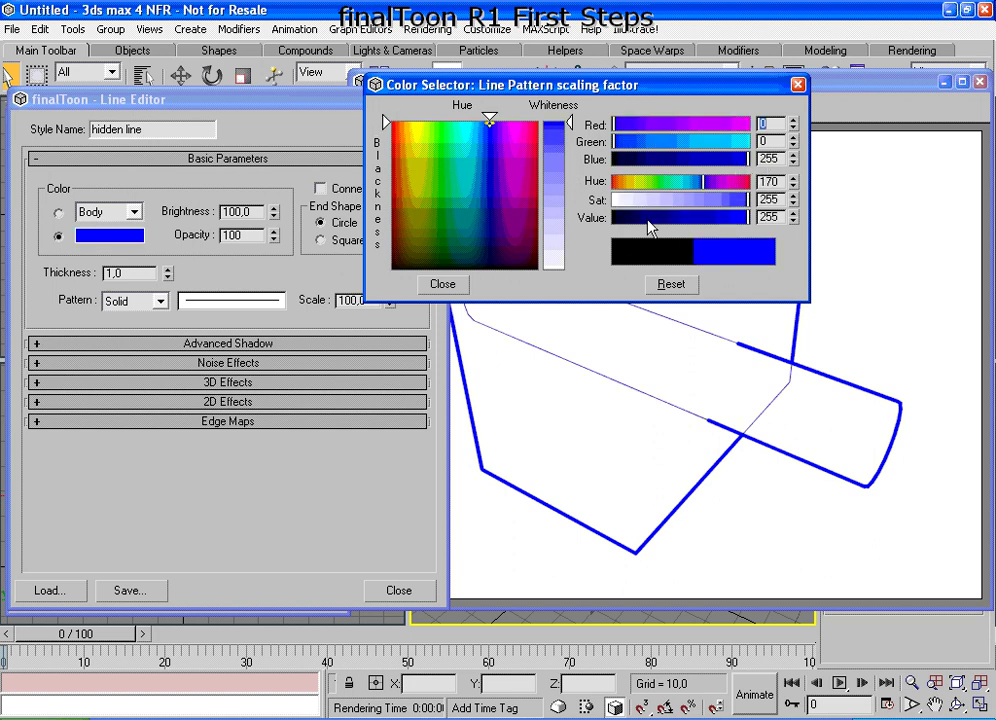
pyautogui.click(441, 283)
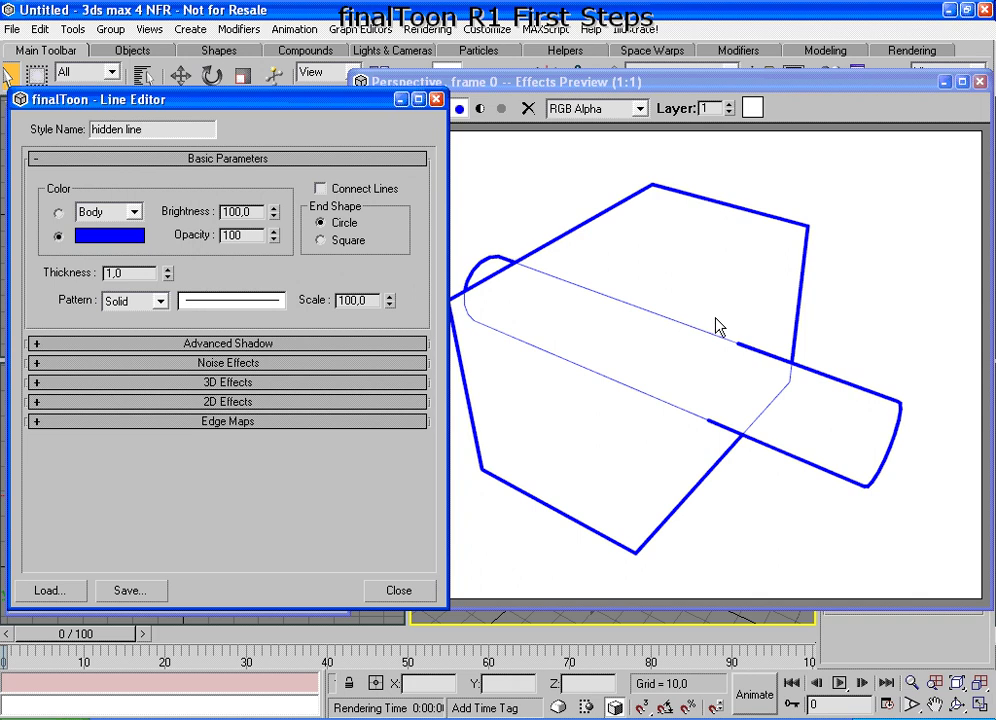
pyautogui.moveTo(720, 312)
pyautogui.mouseDown()
pyautogui.moveTo(690, 378)
pyautogui.moveTo(757, 332)
pyautogui.moveTo(727, 373)
pyautogui.mouseUp()
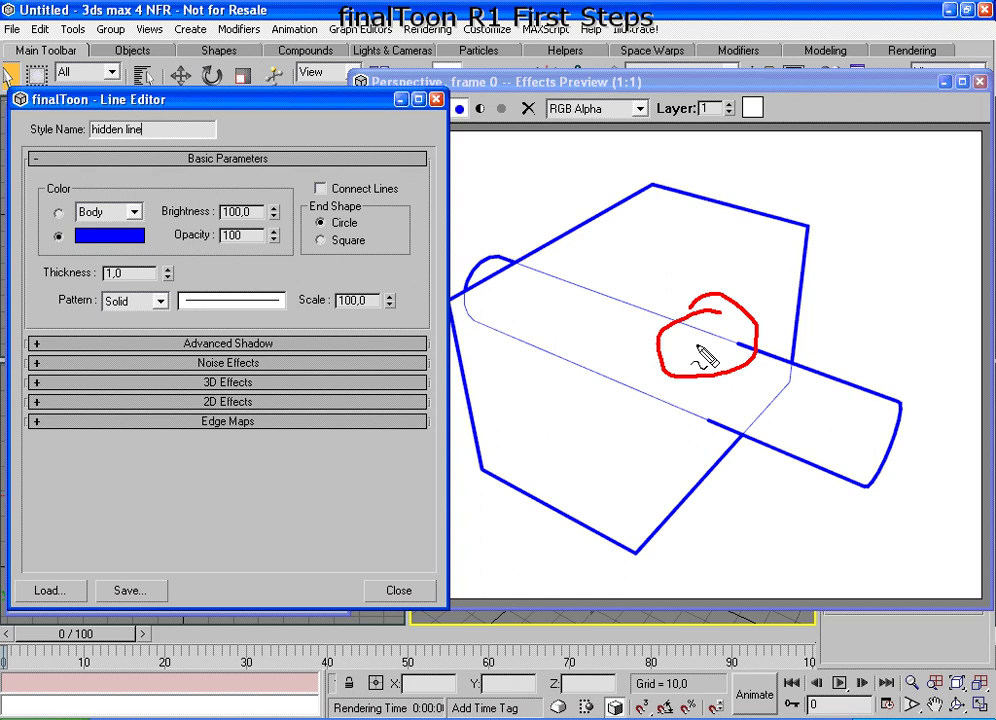
pyautogui.press('Escape')
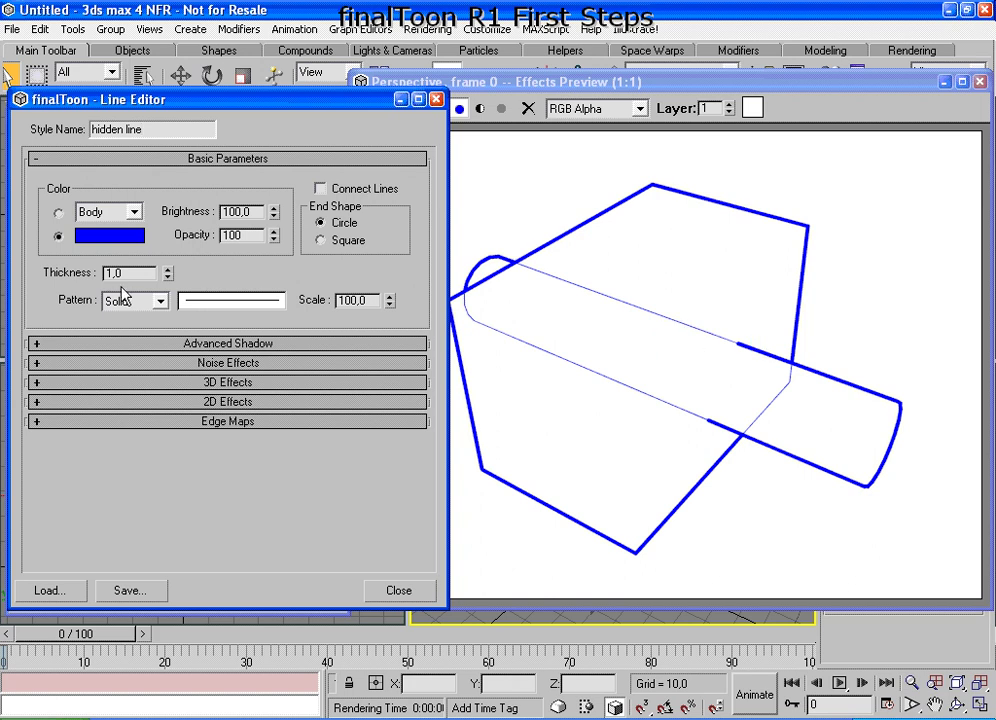
# - Try the Dashed pattern on the hidden line style and check the hidden edges in the effects preview
pyautogui.click(160, 301)
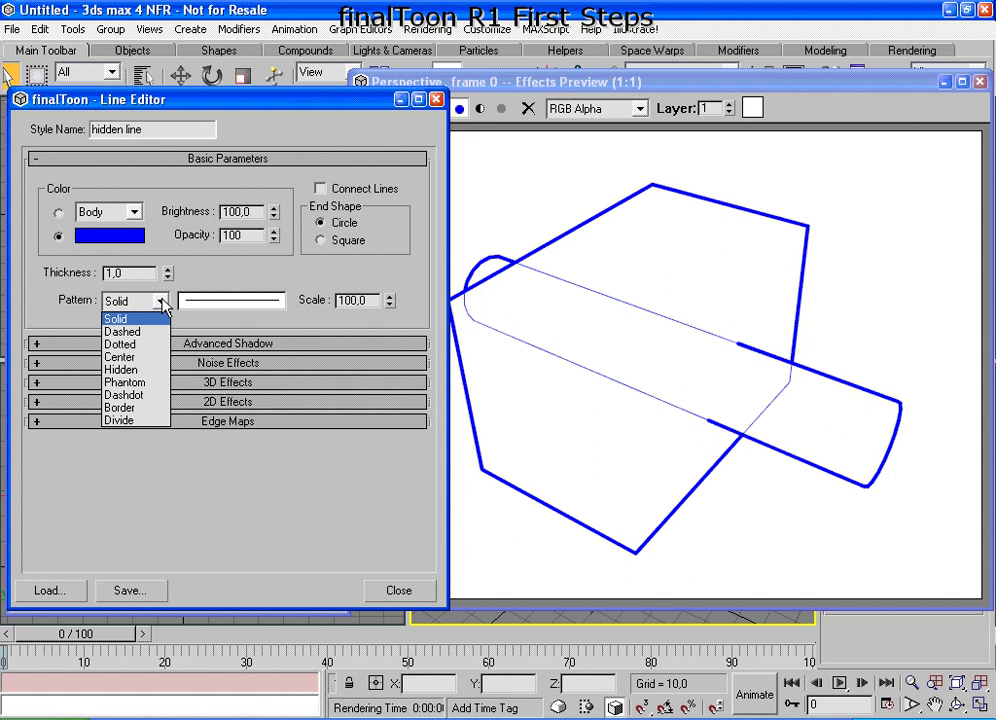
pyautogui.moveTo(168, 298)
pyautogui.mouseDown()
pyautogui.moveTo(160, 291)
pyautogui.moveTo(96, 350)
pyautogui.moveTo(116, 420)
pyautogui.moveTo(158, 395)
pyautogui.moveTo(151, 322)
pyautogui.moveTo(185, 290)
pyautogui.mouseUp()
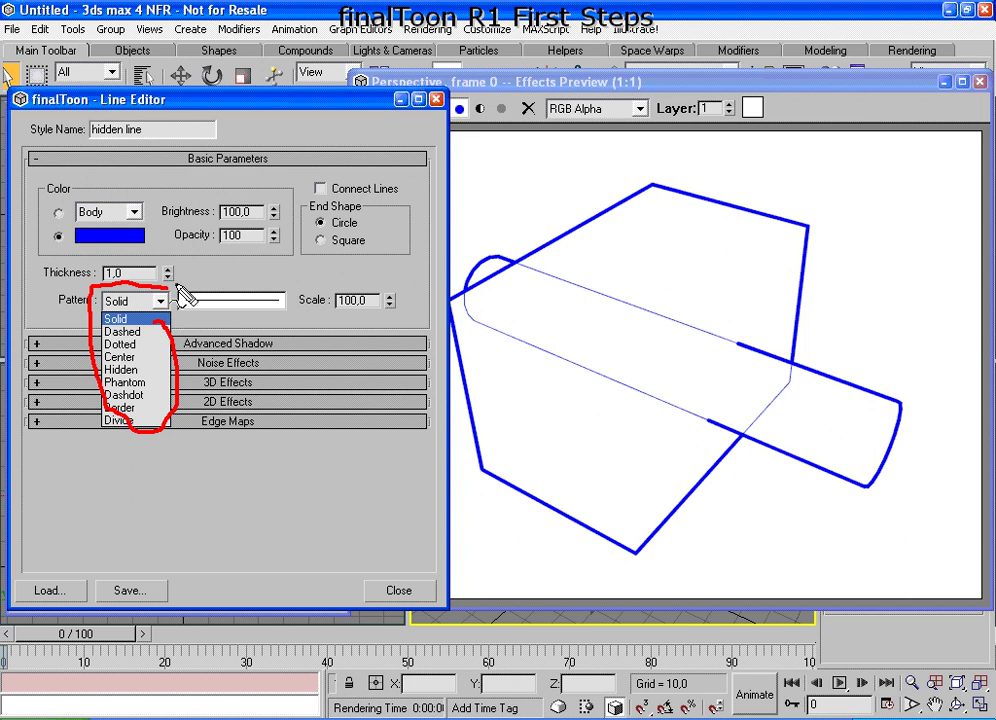
pyautogui.press('Escape')
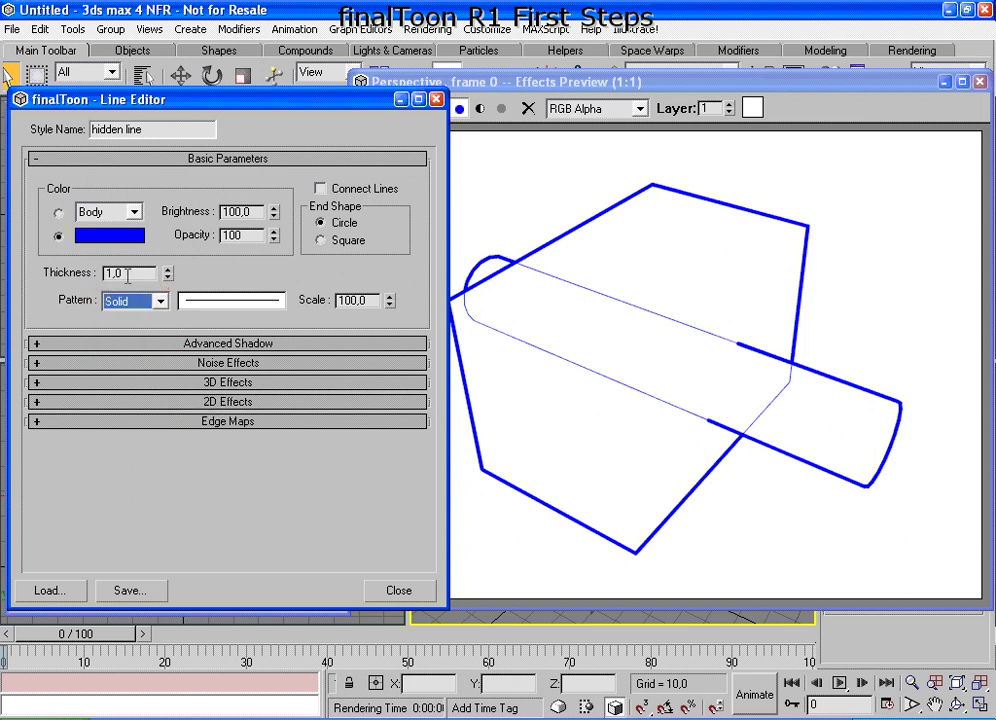
pyautogui.click(160, 301)
pyautogui.click(140, 332)
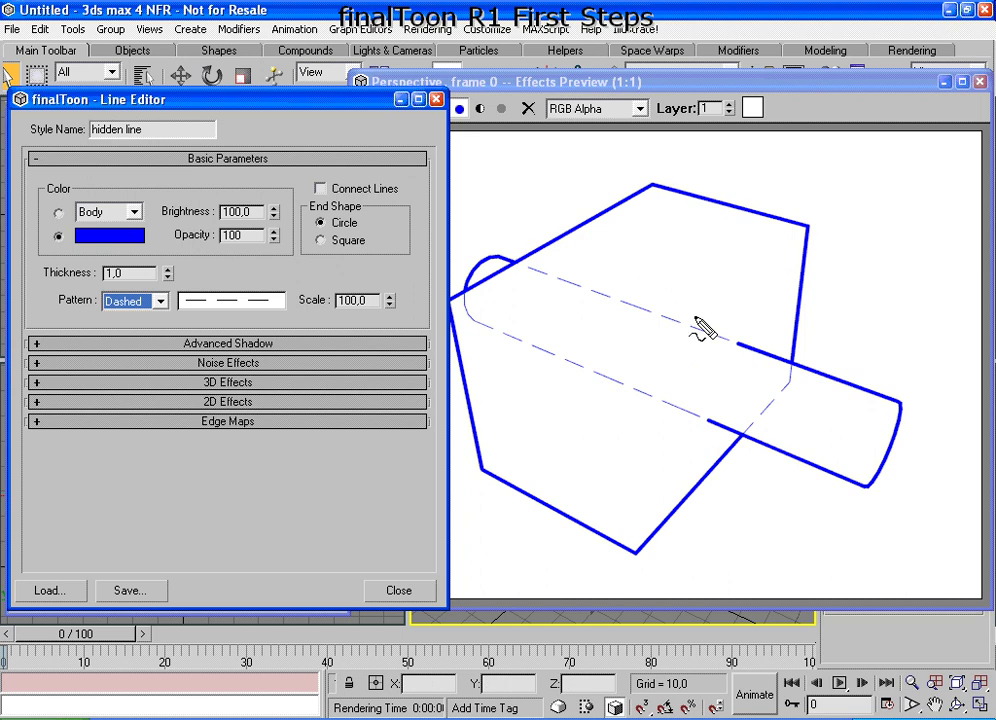
pyautogui.hotkey('ctrl', '2')
pyautogui.moveTo(697, 300)
pyautogui.mouseDown()
pyautogui.moveTo(664, 293)
pyautogui.moveTo(718, 351)
pyautogui.moveTo(678, 445)
pyautogui.mouseUp()
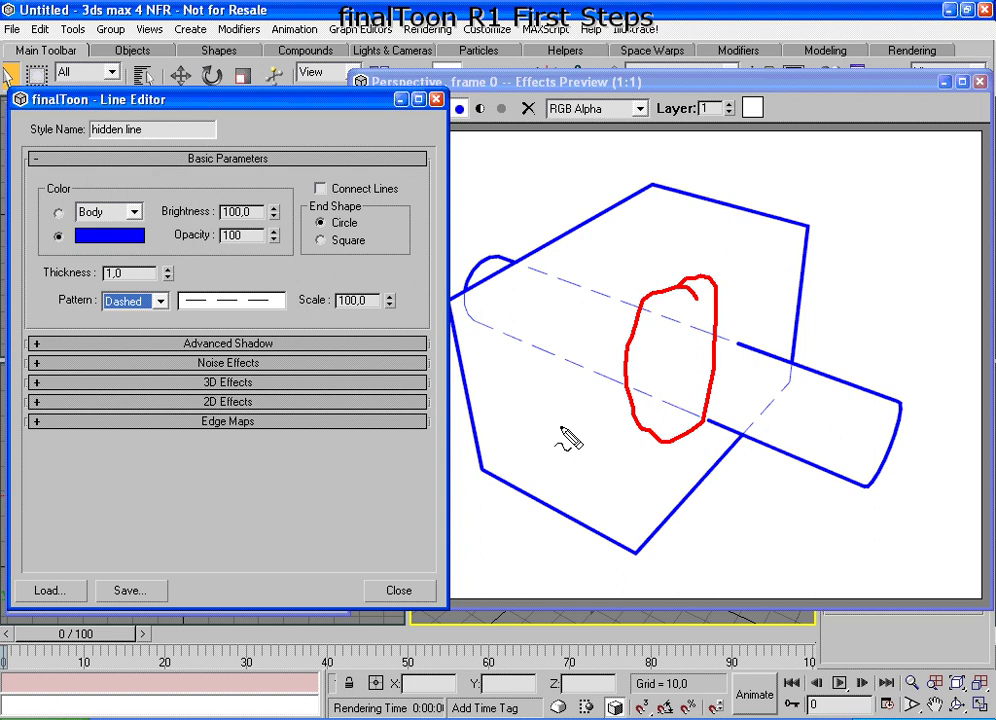
pyautogui.press('Escape')
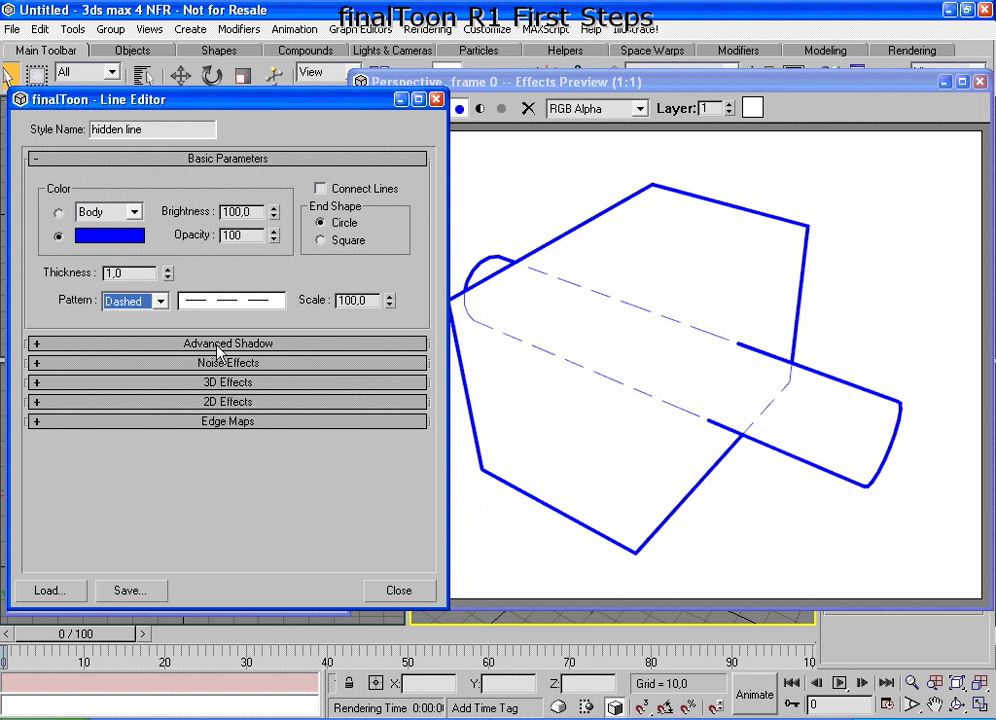
# - Try the Dotted and Hidden patterns on the hidden line style and compare them in the effects preview
pyautogui.click(150, 306)
pyautogui.click(141, 344)
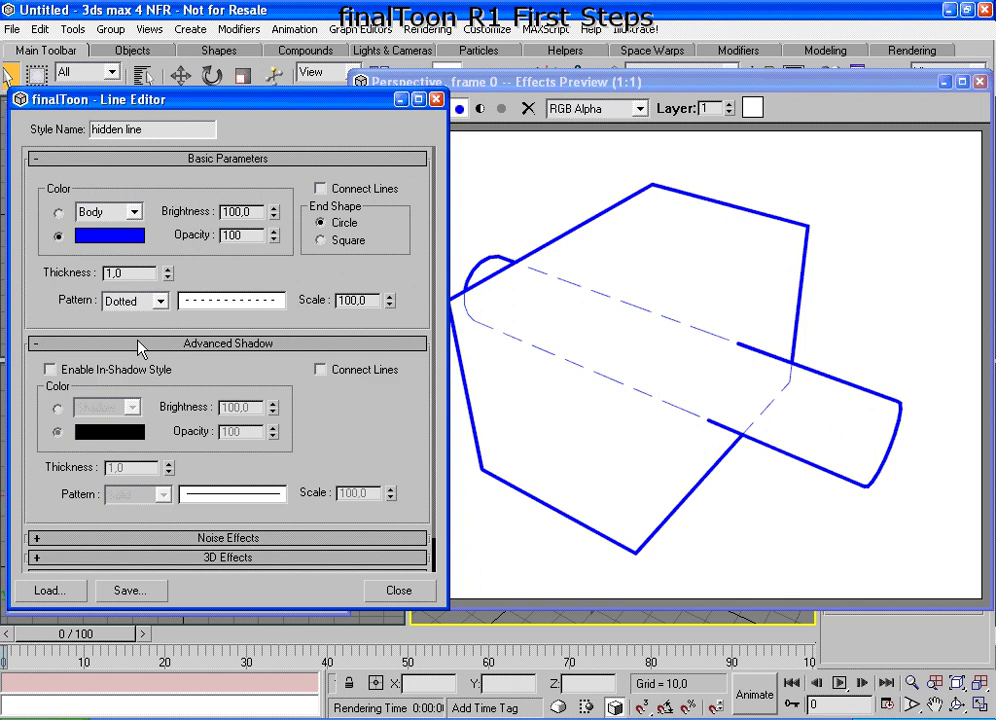
pyautogui.click(162, 301)
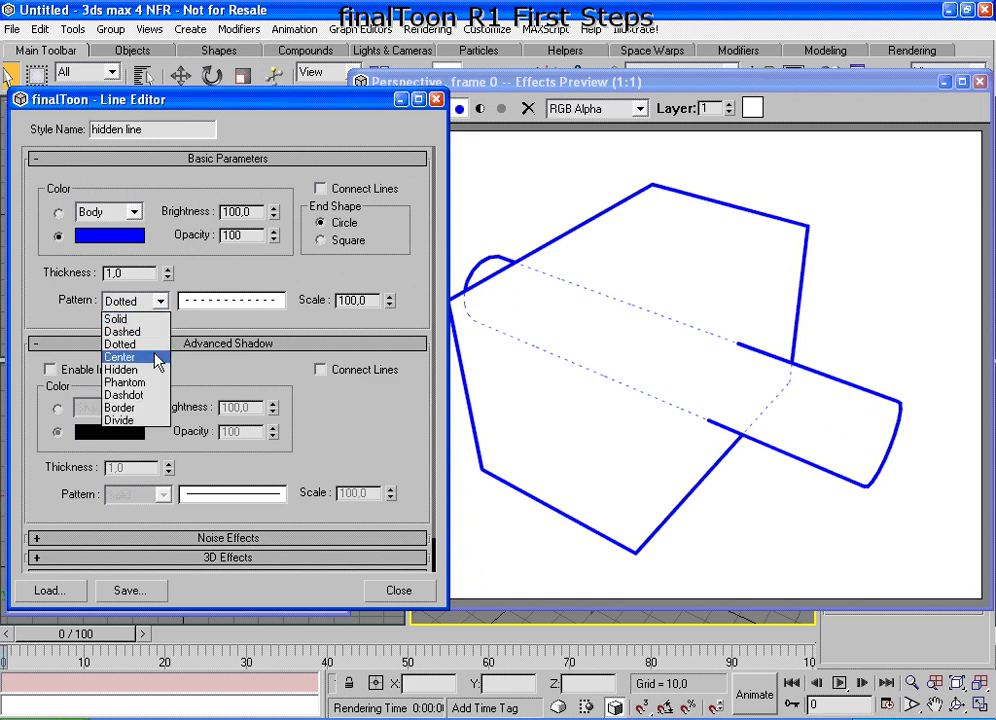
pyautogui.click(150, 368)
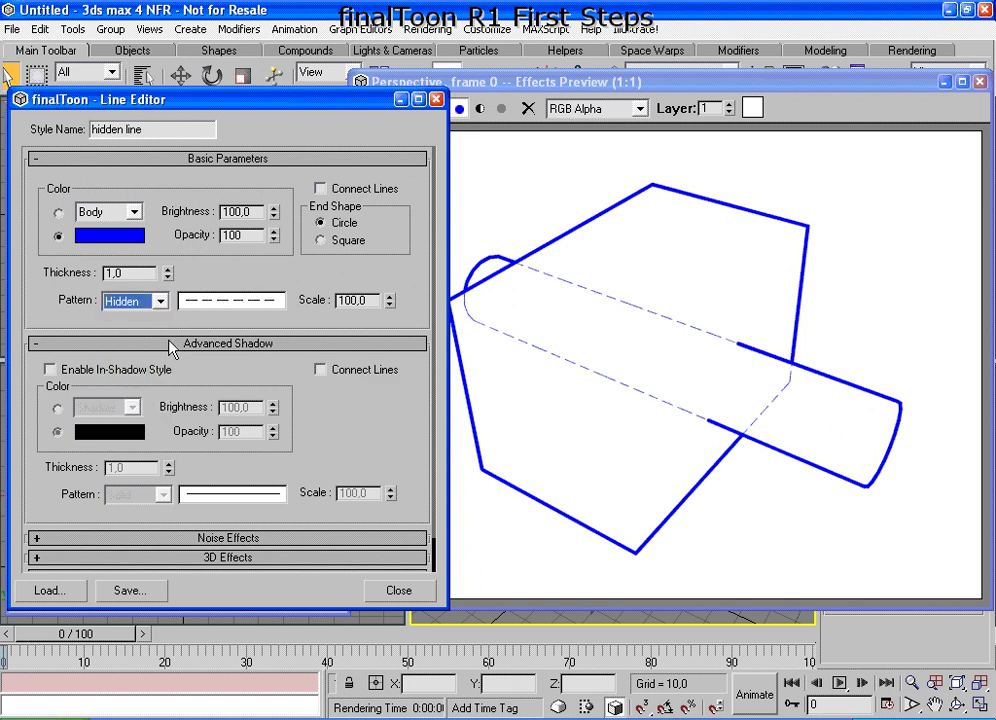
# - Set the hidden line style's pattern to Dotted, collapse the Advanced Shadow settings and close the Line Editor
pyautogui.click(160, 301)
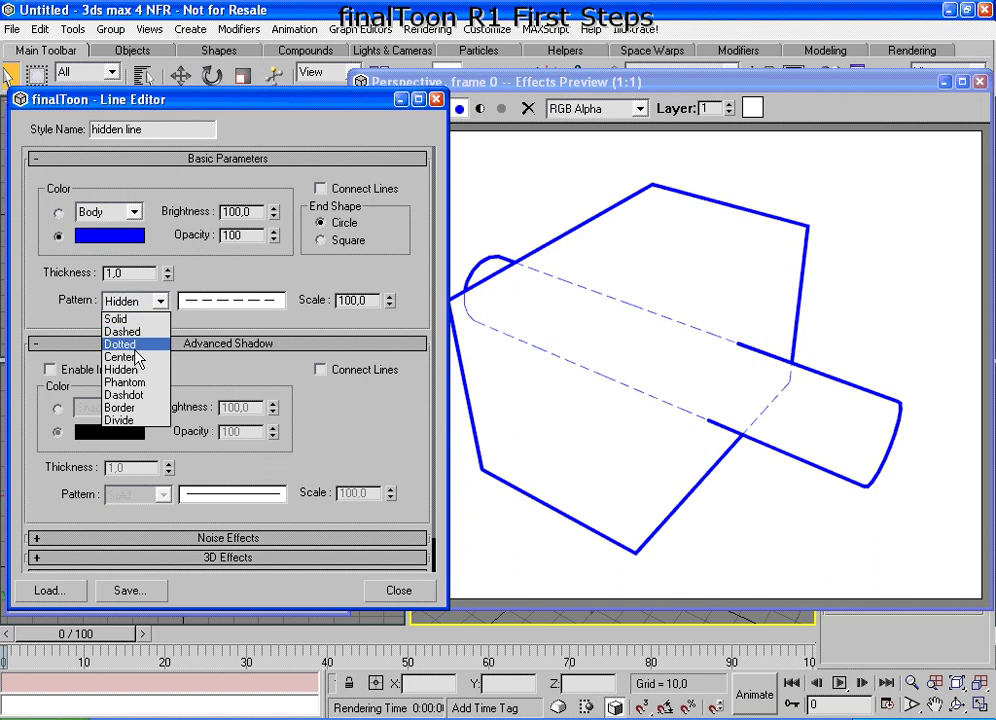
pyautogui.click(141, 345)
pyautogui.click(165, 344)
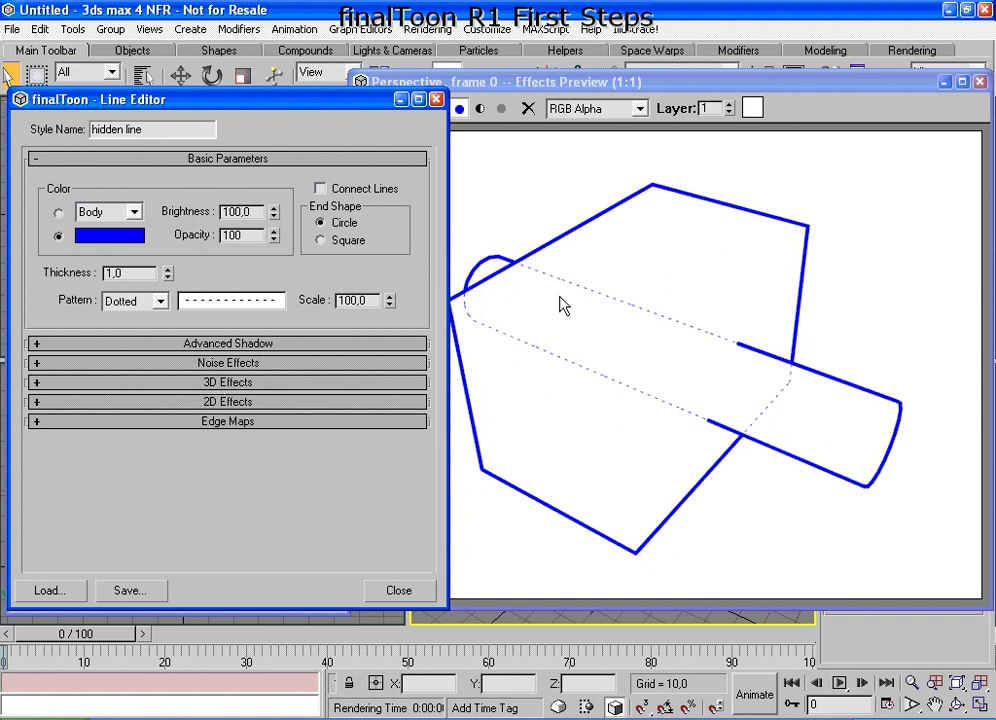
pyautogui.moveTo(515, 291)
pyautogui.mouseDown()
pyautogui.moveTo(645, 298)
pyautogui.moveTo(516, 238)
pyautogui.moveTo(490, 345)
pyautogui.mouseUp()
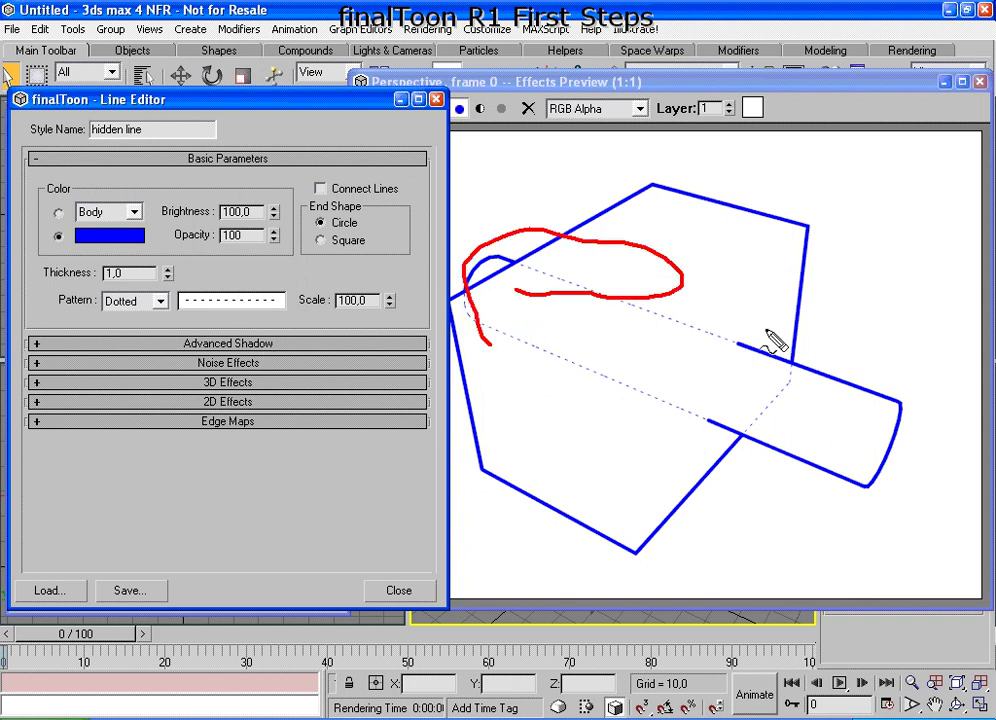
pyautogui.moveTo(728, 328)
pyautogui.mouseDown()
pyautogui.moveTo(713, 405)
pyautogui.moveTo(783, 410)
pyautogui.moveTo(802, 352)
pyautogui.mouseUp()
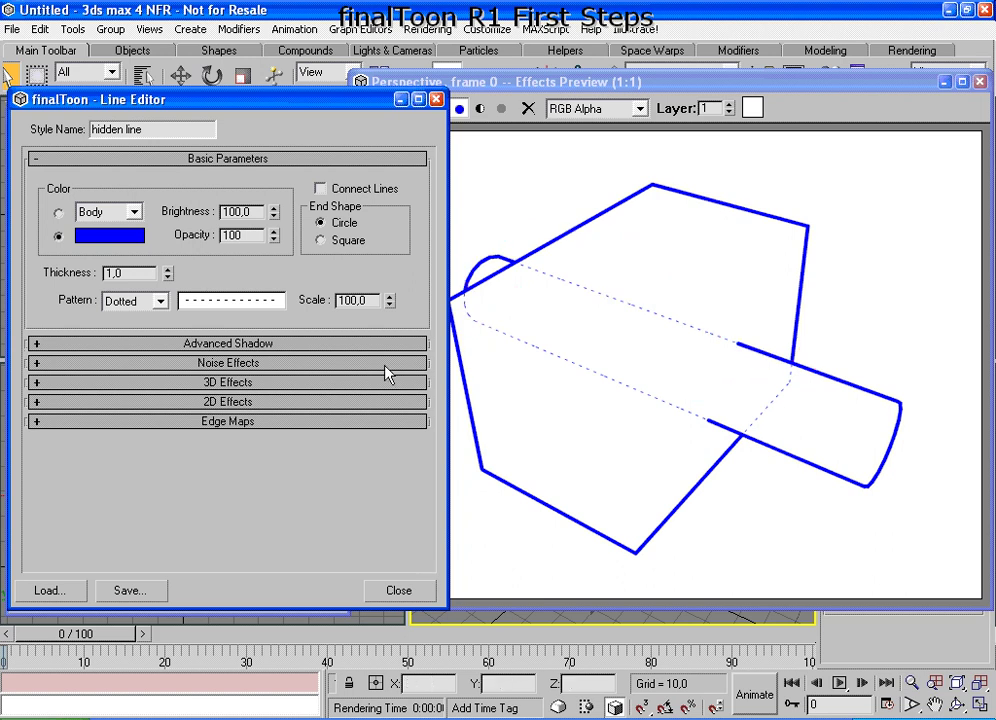
pyautogui.click(388, 593)
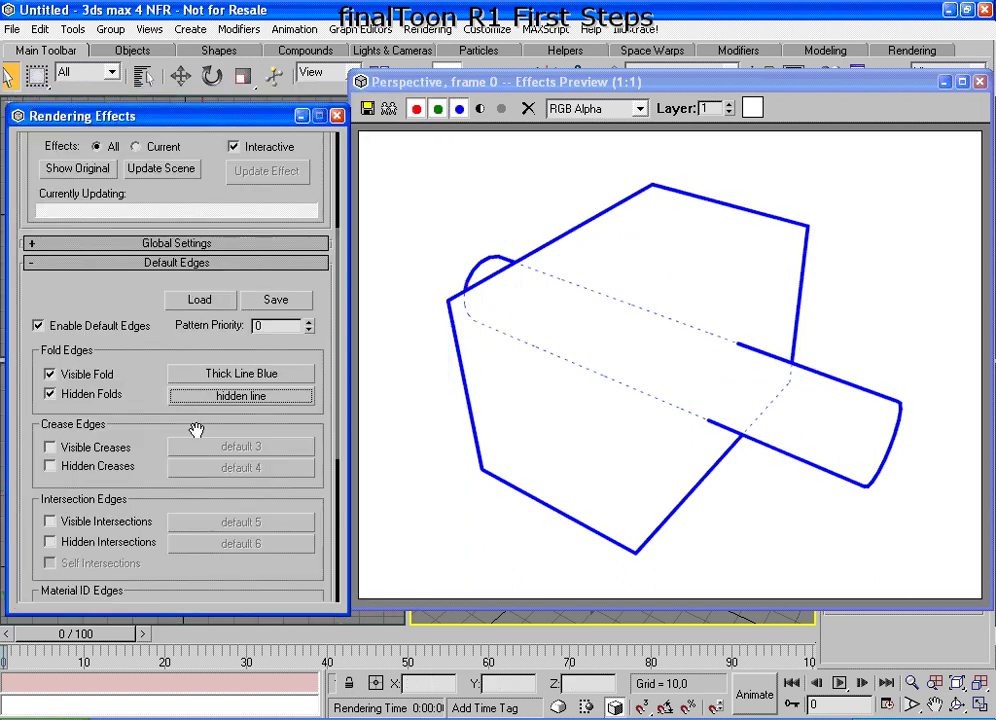
# - Close the effects preview, orbit the Perspective view until the box hides the cylinder's far end, and update the scene preview
pyautogui.click(176, 400)
pyautogui.moveTo(140, 373)
pyautogui.mouseDown()
pyautogui.moveTo(161, 378)
pyautogui.moveTo(161, 399)
pyautogui.mouseUp()
pyautogui.moveTo(297, 398); pyautogui.dragTo(159, 398)
pyautogui.click(980, 81)
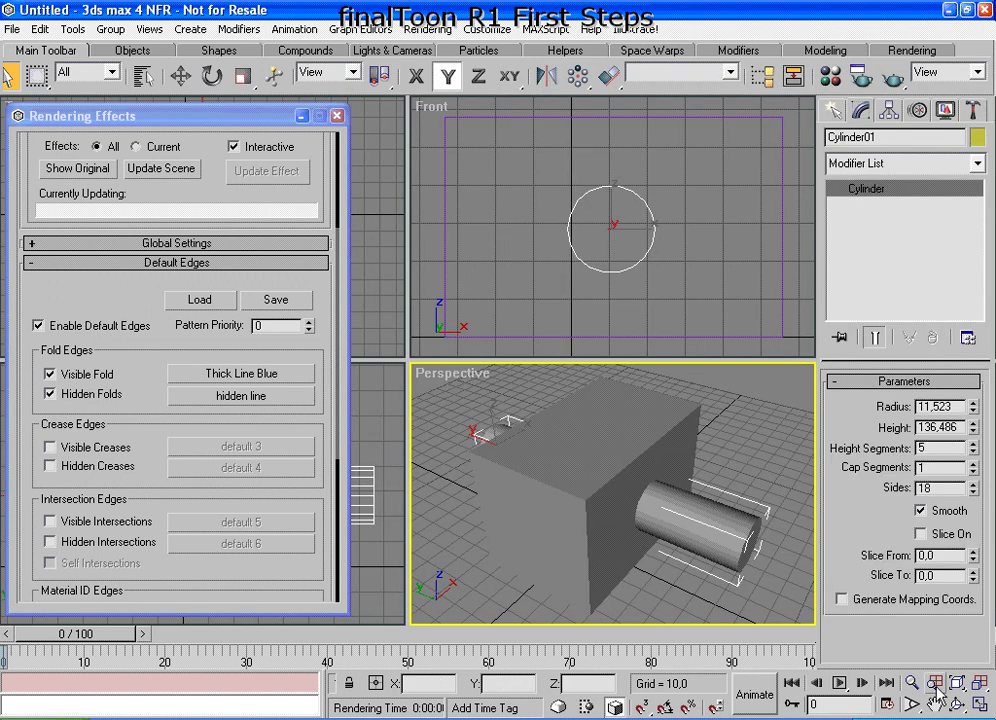
pyautogui.click(956, 705)
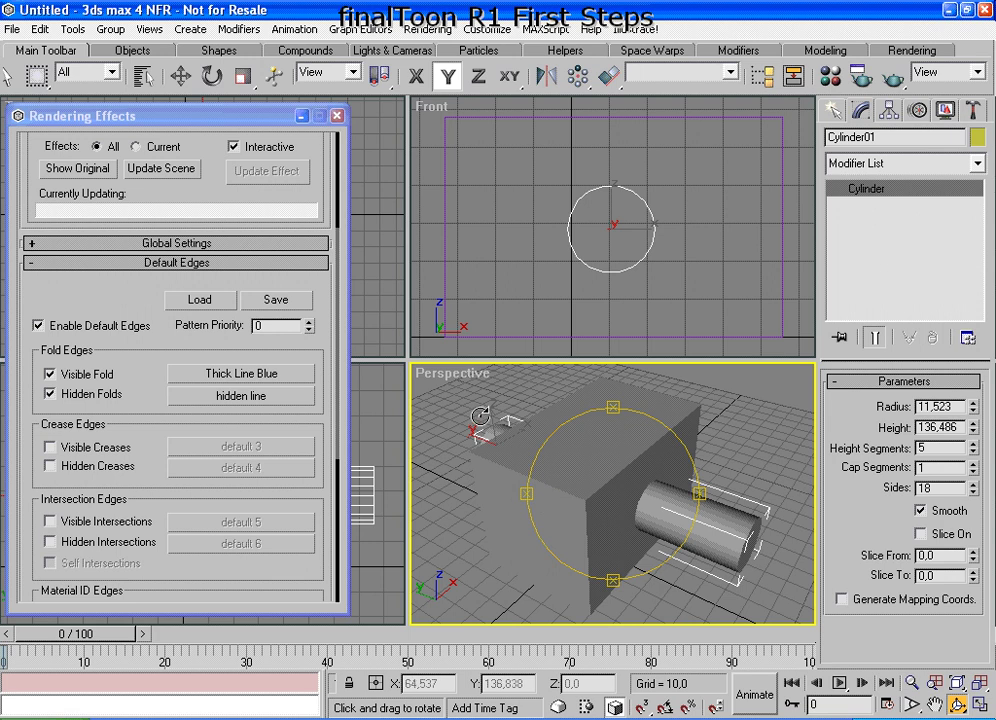
pyautogui.moveTo(500, 402)
pyautogui.mouseDown()
pyautogui.moveTo(462, 440)
pyautogui.moveTo(510, 408)
pyautogui.mouseUp()
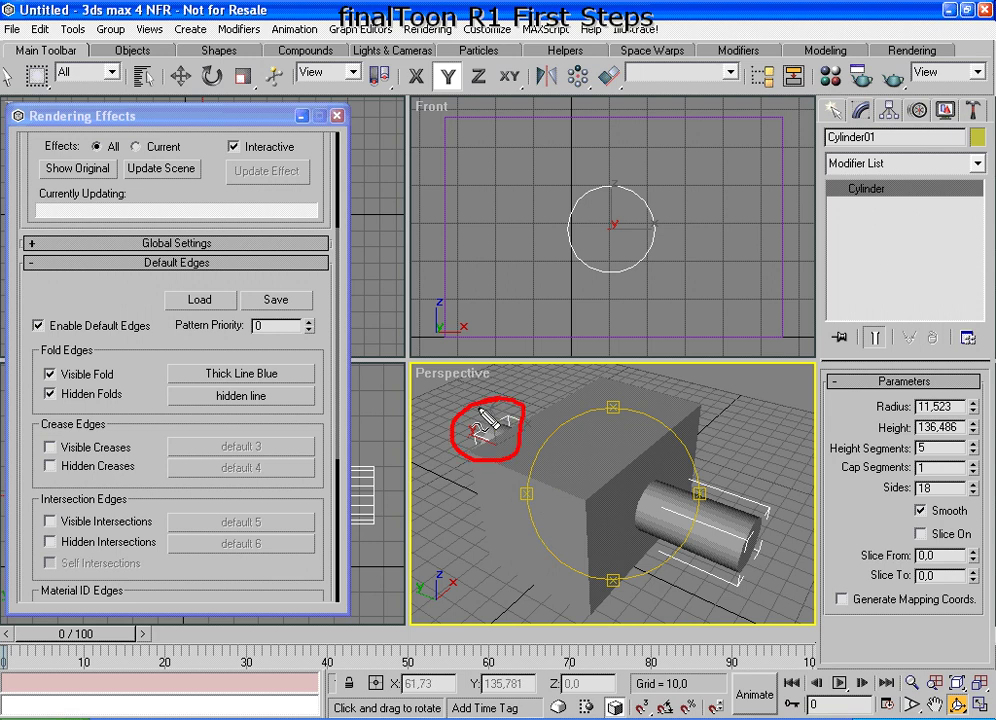
pyautogui.moveTo(640, 500)
pyautogui.mouseDown()
pyautogui.moveTo(617, 492)
pyautogui.moveTo(614, 478)
pyautogui.moveTo(638, 516)
pyautogui.mouseUp()
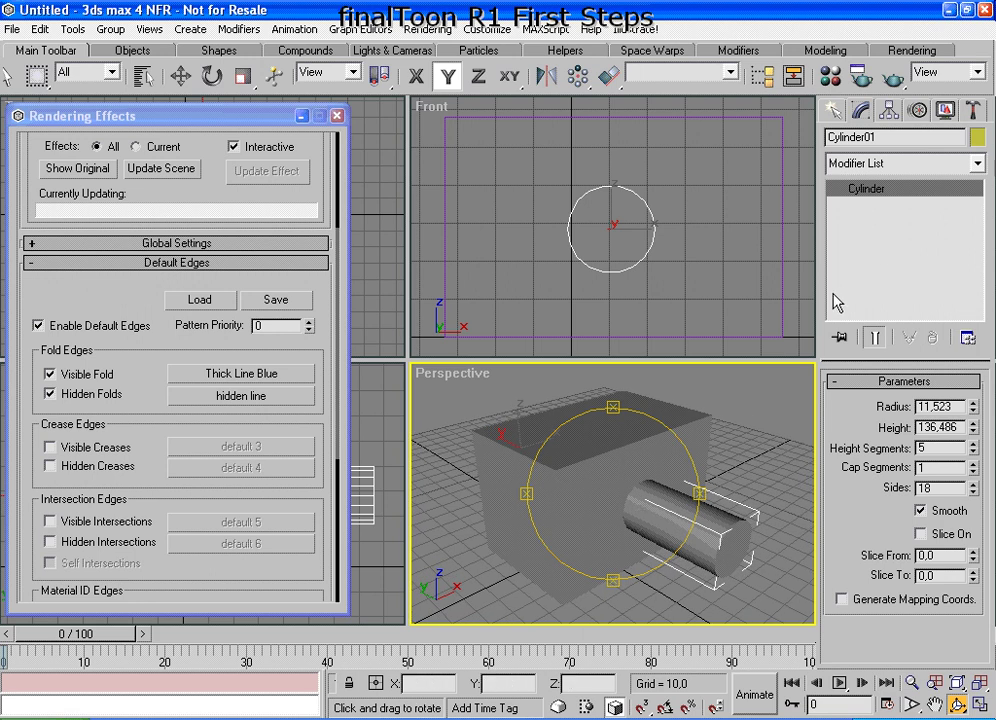
pyautogui.click(174, 170)
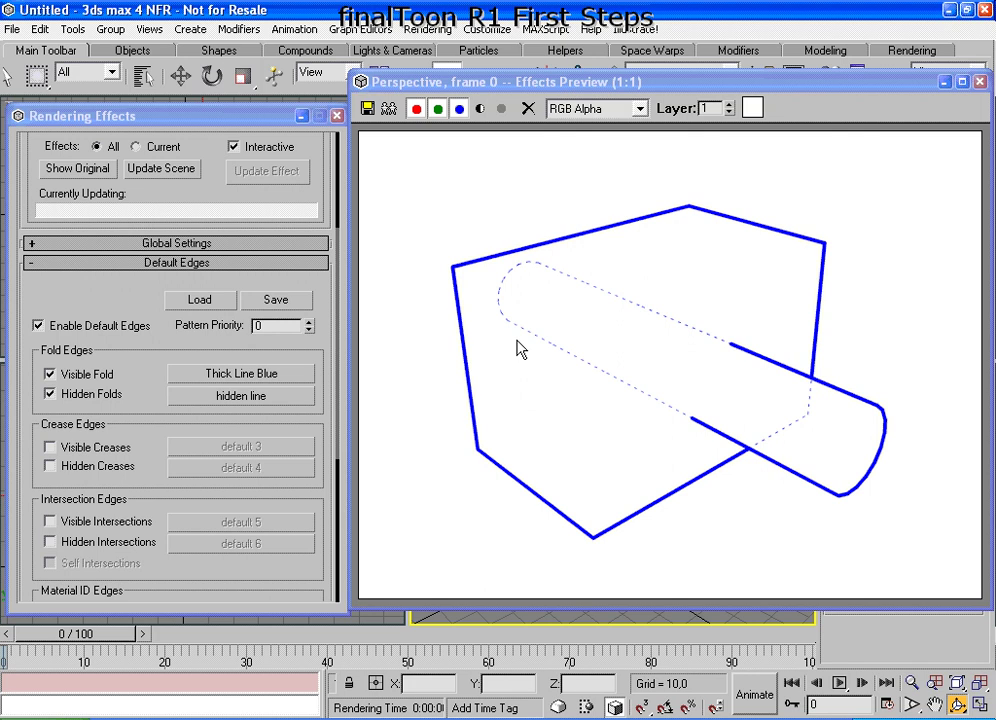
# - Reopen the hidden line style, compare thicknesses of 4 and 2 in the preview, set the thickness to 3 and close the Line Editor
pyautogui.click(238, 396)
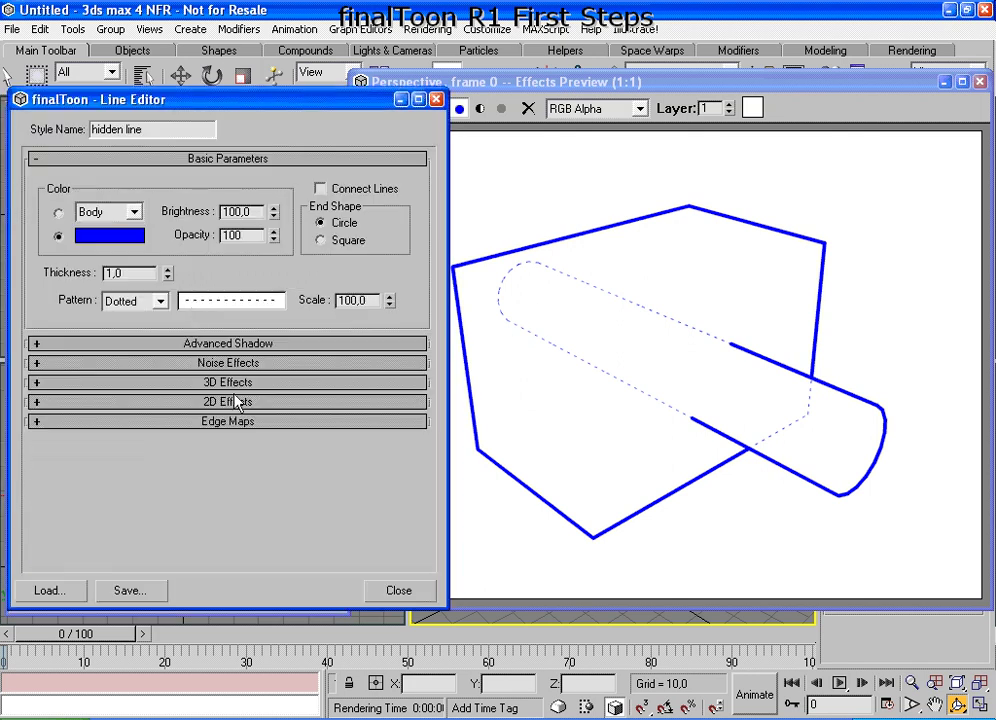
pyautogui.doubleClick(110, 273)
pyautogui.write('4')
pyautogui.press('Return')
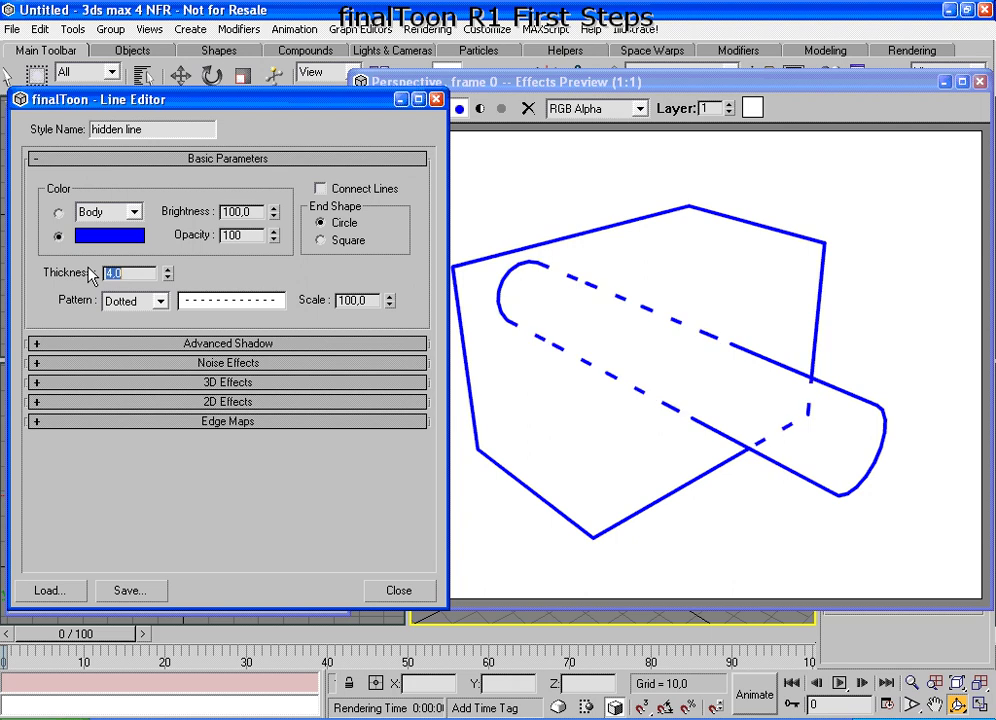
pyautogui.write('2')
pyautogui.press('Return')
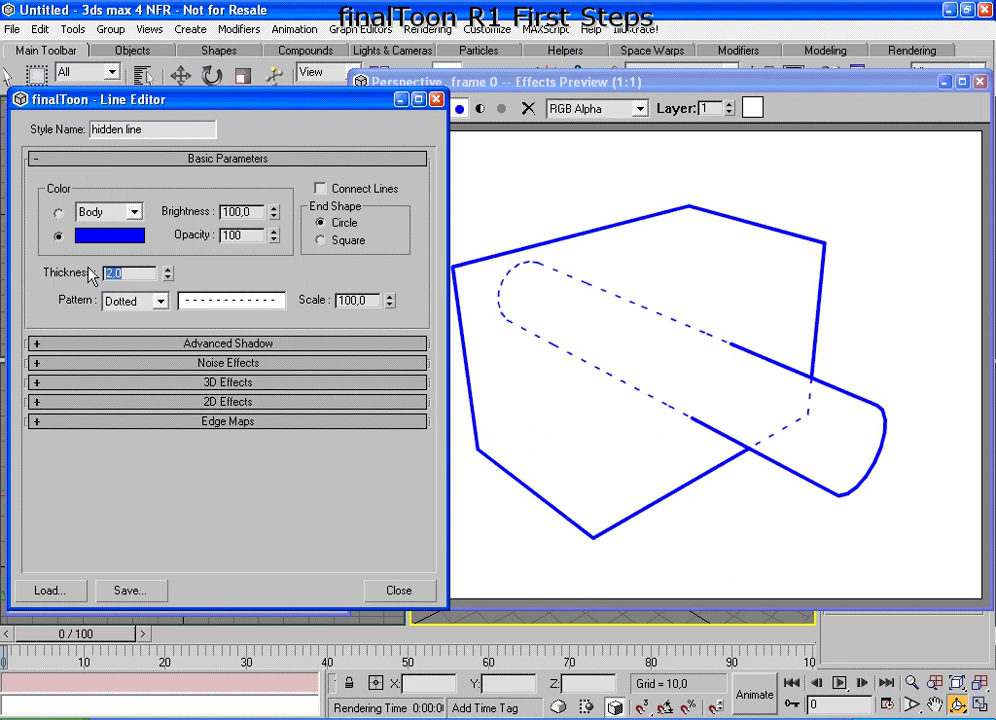
pyautogui.write('3')
pyautogui.press('Return')
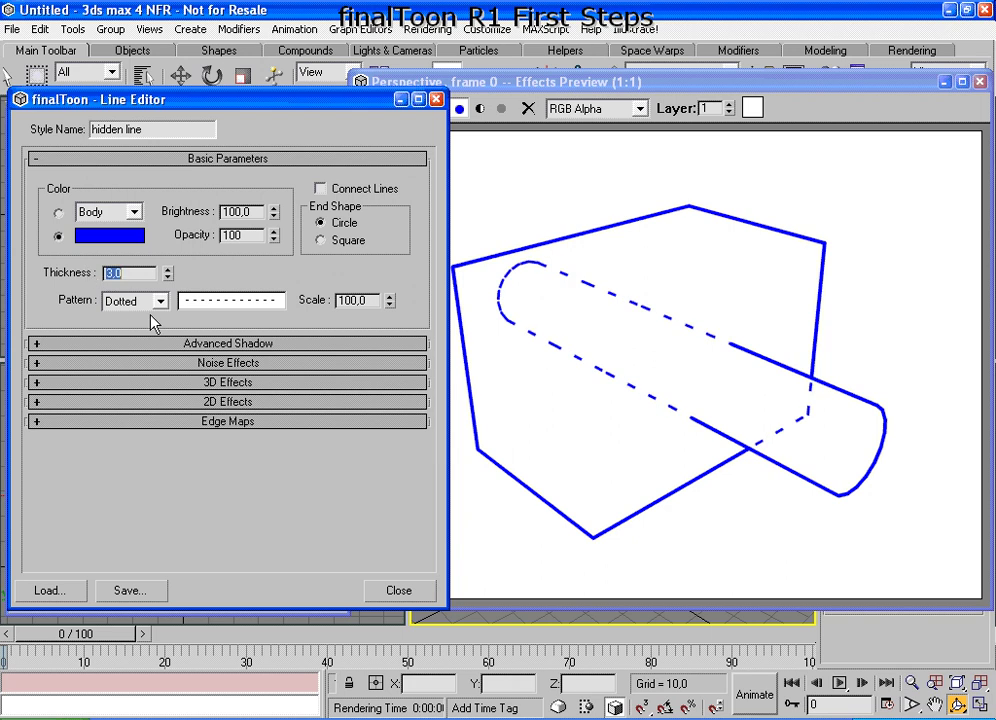
pyautogui.click(398, 590)
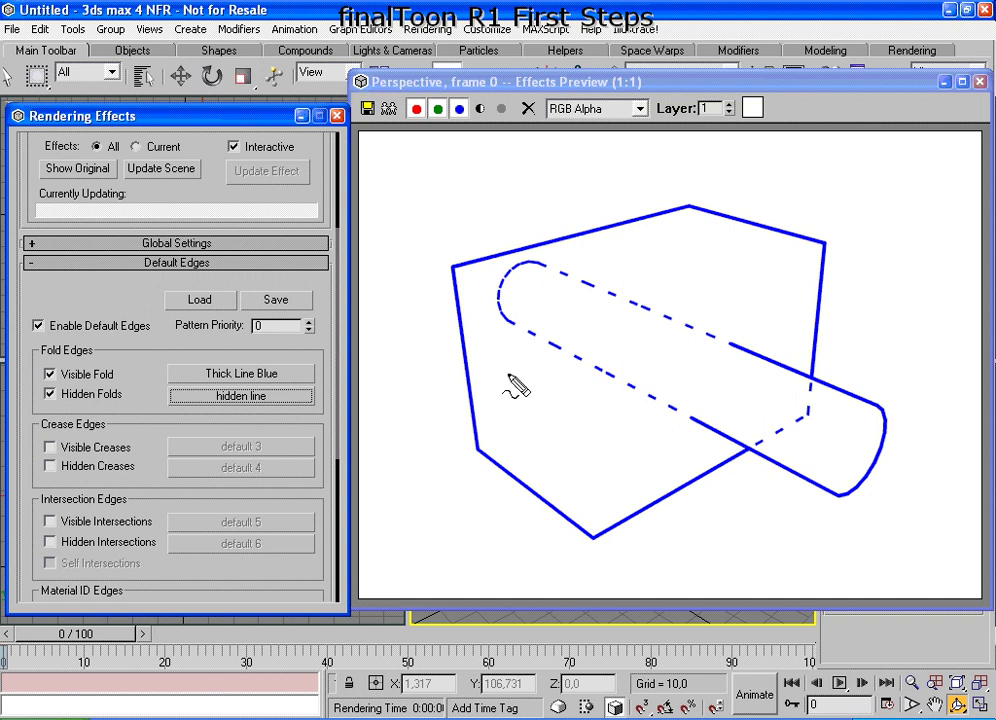
pyautogui.moveTo(500, 338)
pyautogui.mouseDown()
pyautogui.moveTo(582, 262)
pyautogui.moveTo(500, 267)
pyautogui.moveTo(512, 337)
pyautogui.mouseUp()
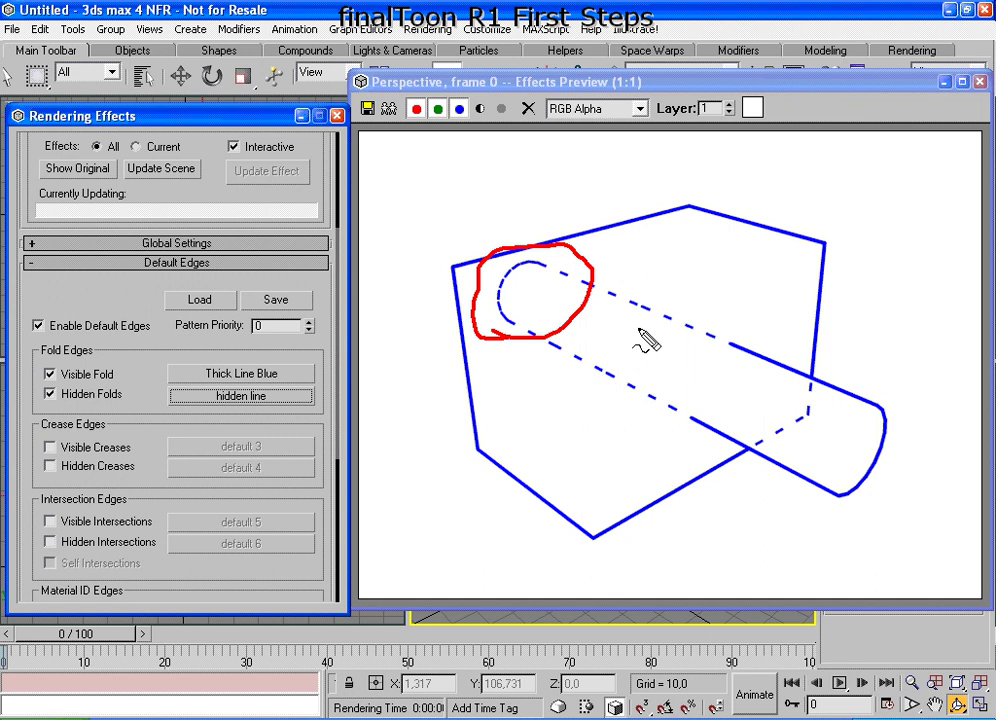
pyautogui.moveTo(626, 318)
pyautogui.mouseDown()
pyautogui.moveTo(640, 300)
pyautogui.moveTo(601, 305)
pyautogui.mouseUp()
pyautogui.moveTo(604, 357)
pyautogui.mouseDown()
pyautogui.moveTo(590, 392)
pyautogui.moveTo(626, 385)
pyautogui.moveTo(581, 343)
pyautogui.mouseUp()
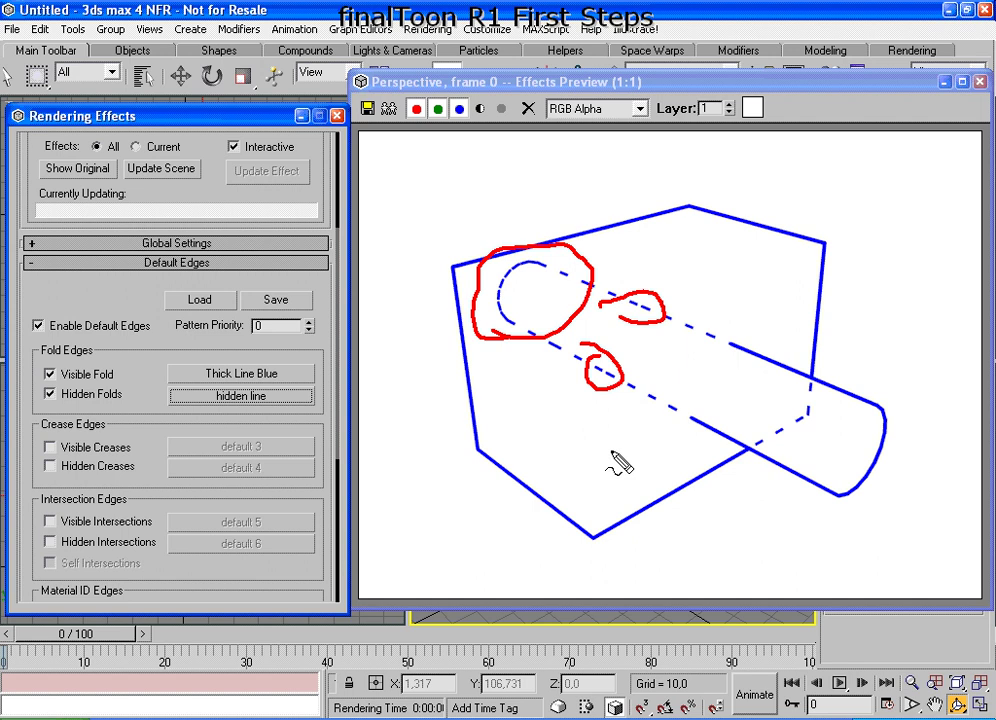
pyautogui.press('Escape')
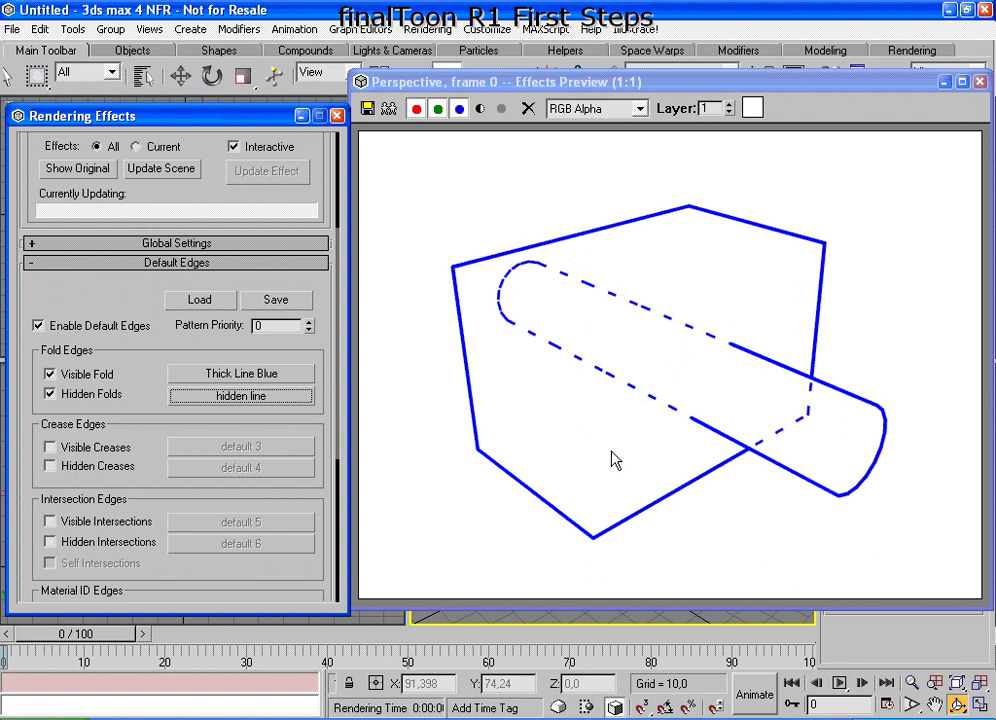
# - Enable Connect Lines for the hidden line style, close the Line Editor and update the scene preview
pyautogui.click(278, 400)
pyautogui.click(322, 190)
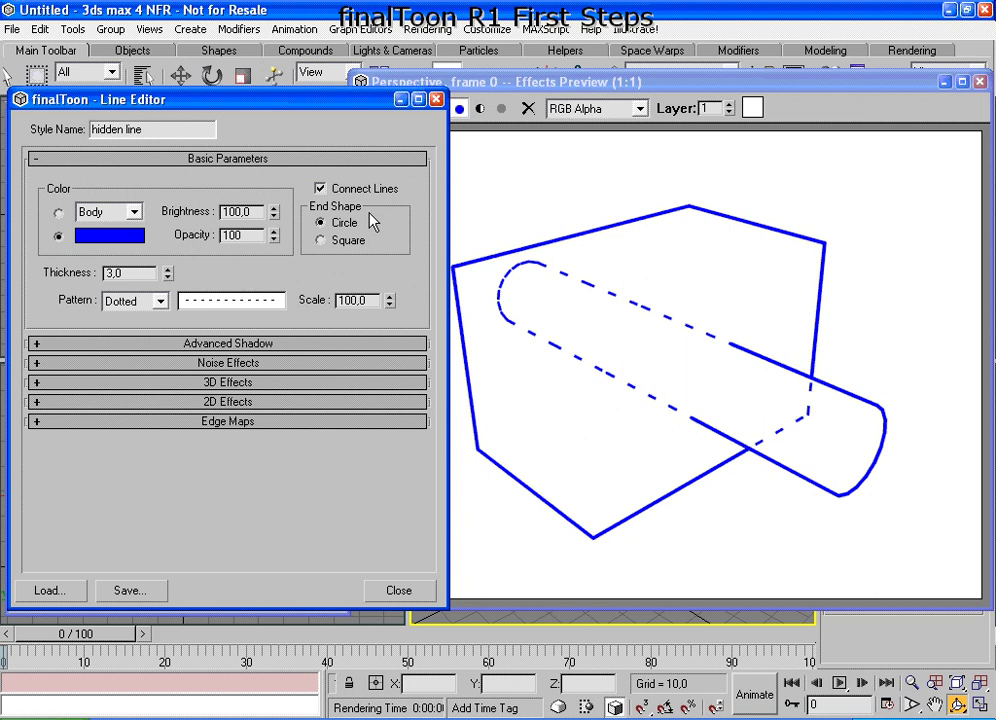
pyautogui.hotkey('ctrl', '2')
pyautogui.moveTo(332, 167)
pyautogui.mouseDown()
pyautogui.moveTo(306, 180)
pyautogui.moveTo(374, 215)
pyautogui.moveTo(327, 166)
pyautogui.moveTo(318, 184)
pyautogui.mouseUp()
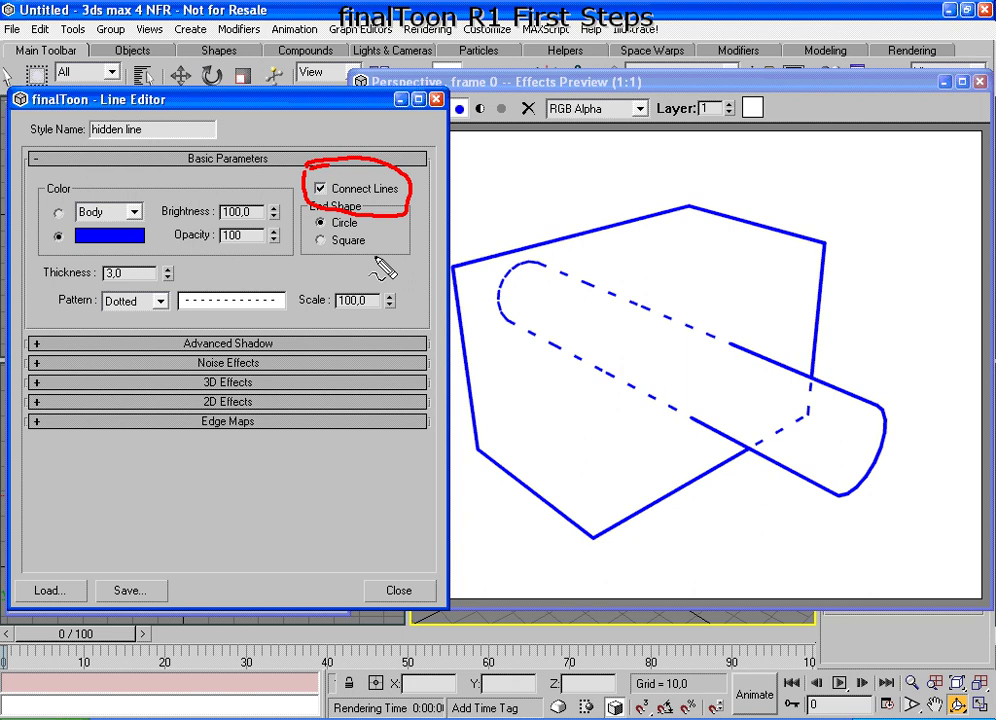
pyautogui.press('Escape')
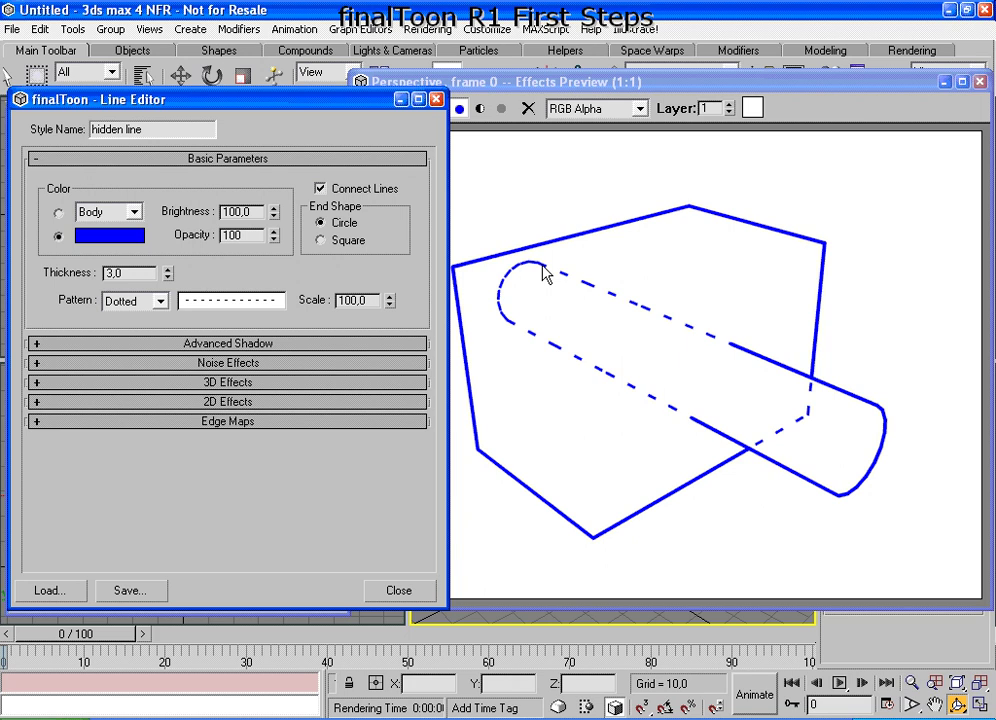
pyautogui.click(399, 590)
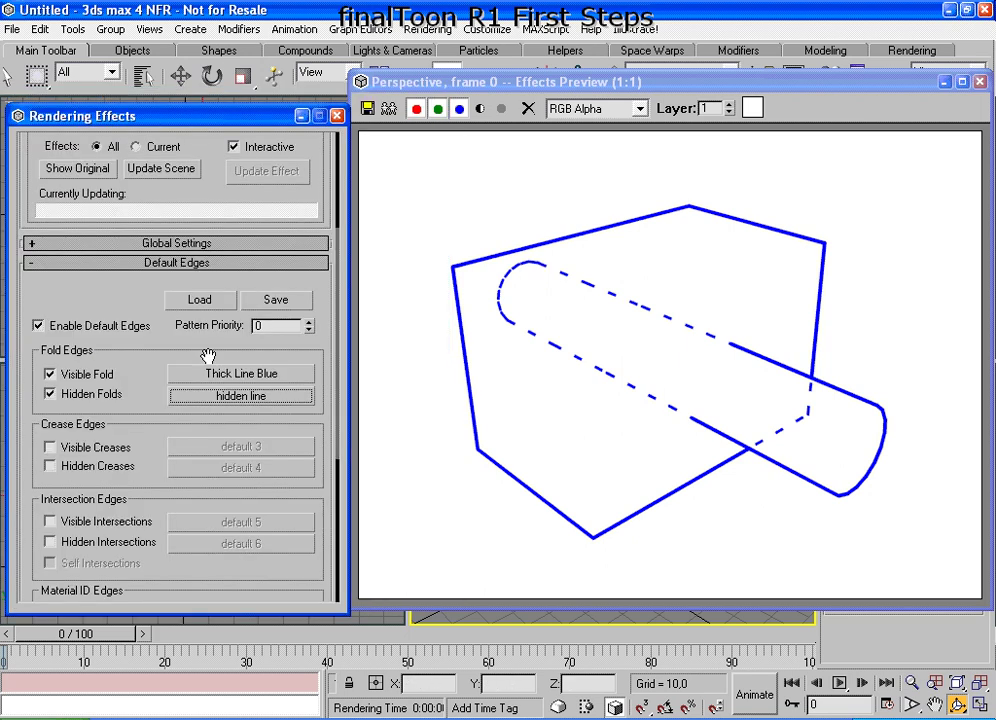
pyautogui.moveTo(118, 280); pyautogui.dragTo(122, 378)
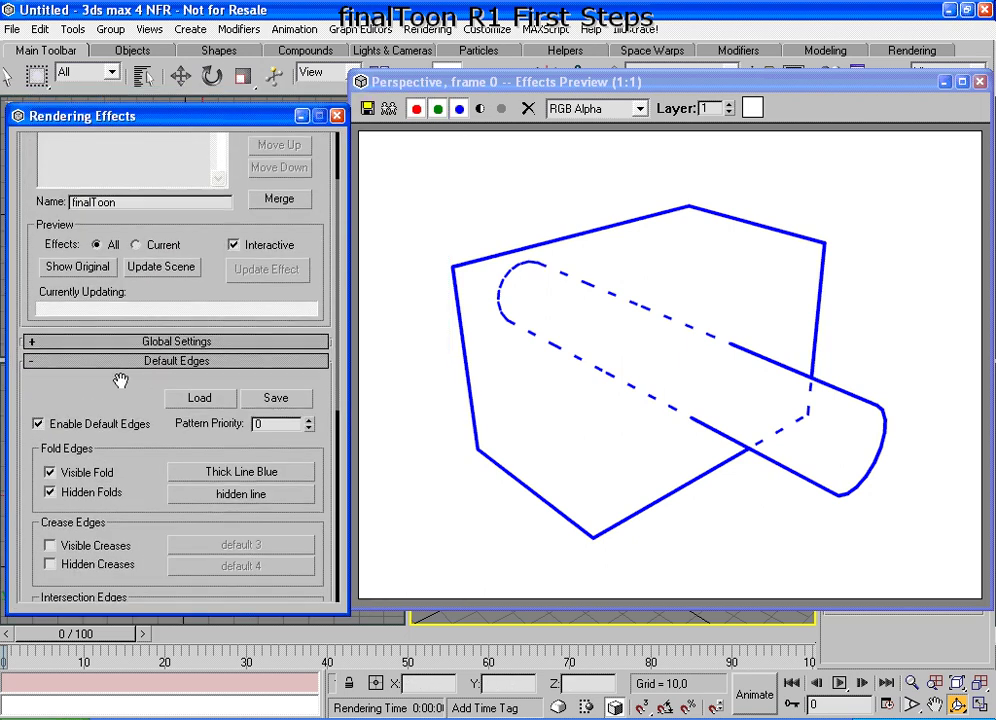
pyautogui.click(170, 272)
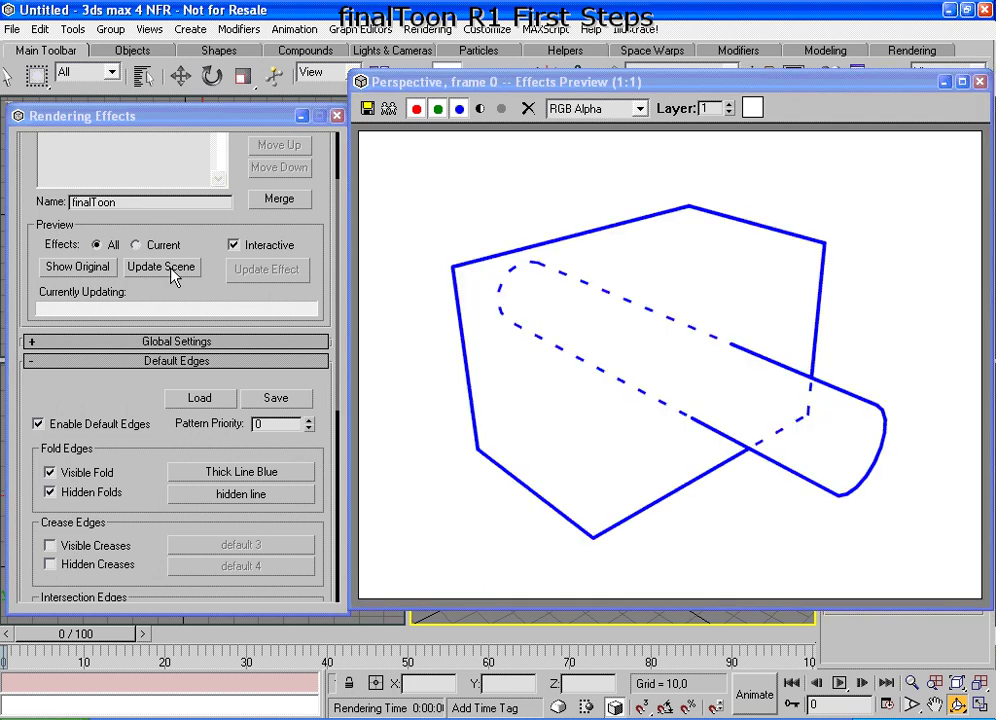
pyautogui.moveTo(547, 304)
pyautogui.mouseDown()
pyautogui.moveTo(629, 285)
pyautogui.moveTo(522, 278)
pyautogui.moveTo(540, 302)
pyautogui.moveTo(533, 346)
pyautogui.mouseUp()
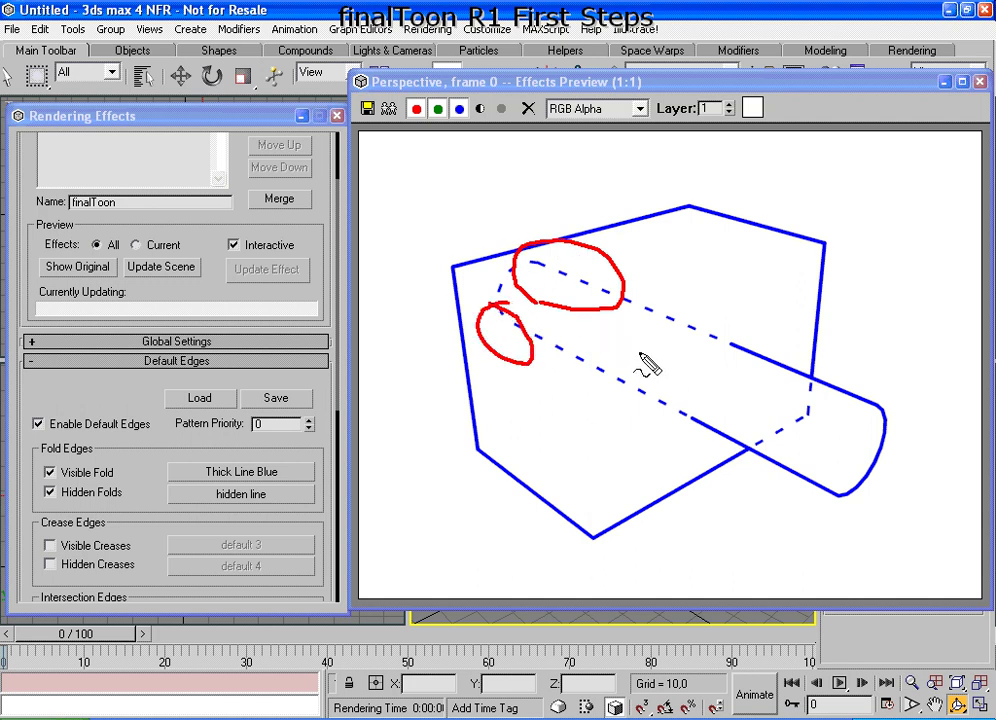
pyautogui.moveTo(640, 354)
pyautogui.mouseDown()
pyautogui.moveTo(624, 402)
pyautogui.moveTo(650, 366)
pyautogui.mouseUp()
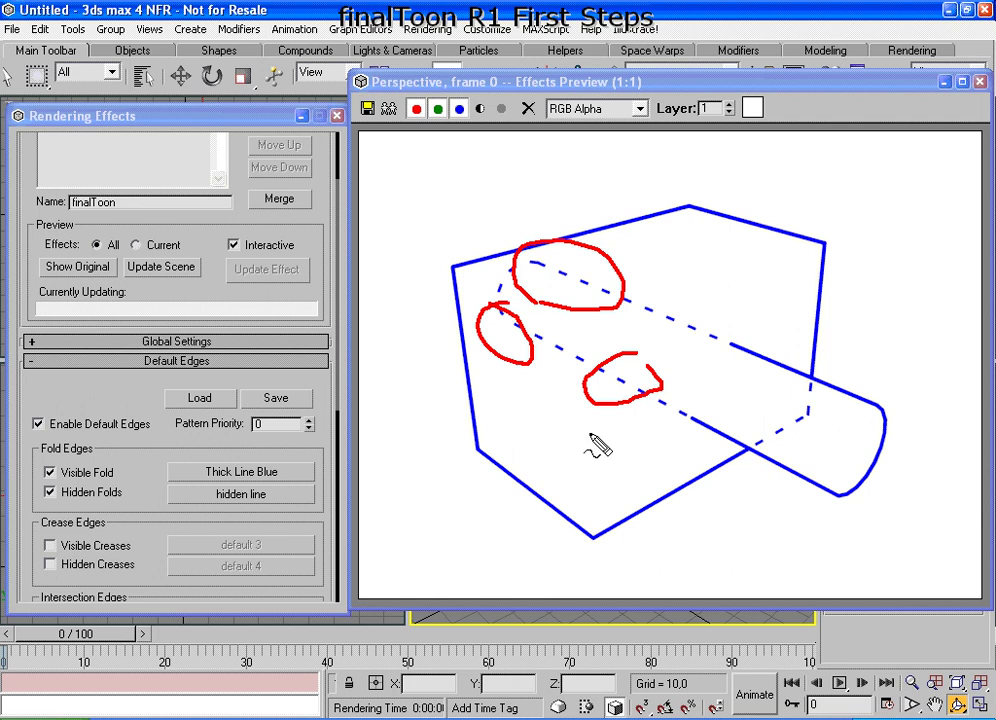
pyautogui.press('Escape')
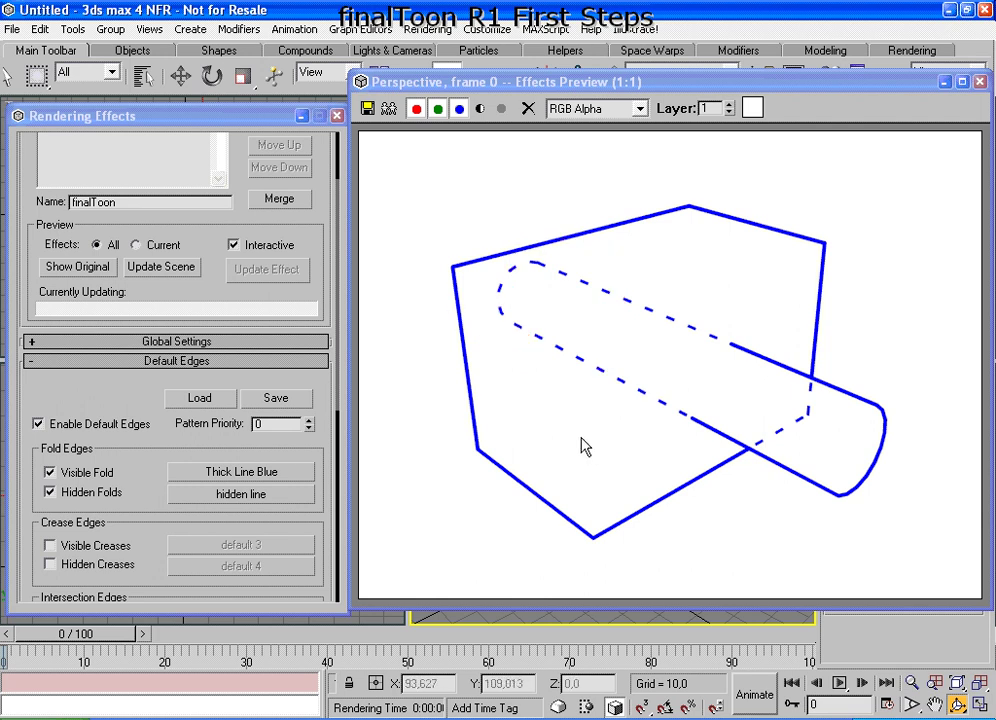
# - Set the hidden line style's thickness to 1 and close the Line Editor
pyautogui.moveTo(147, 462); pyautogui.dragTo(144, 352)
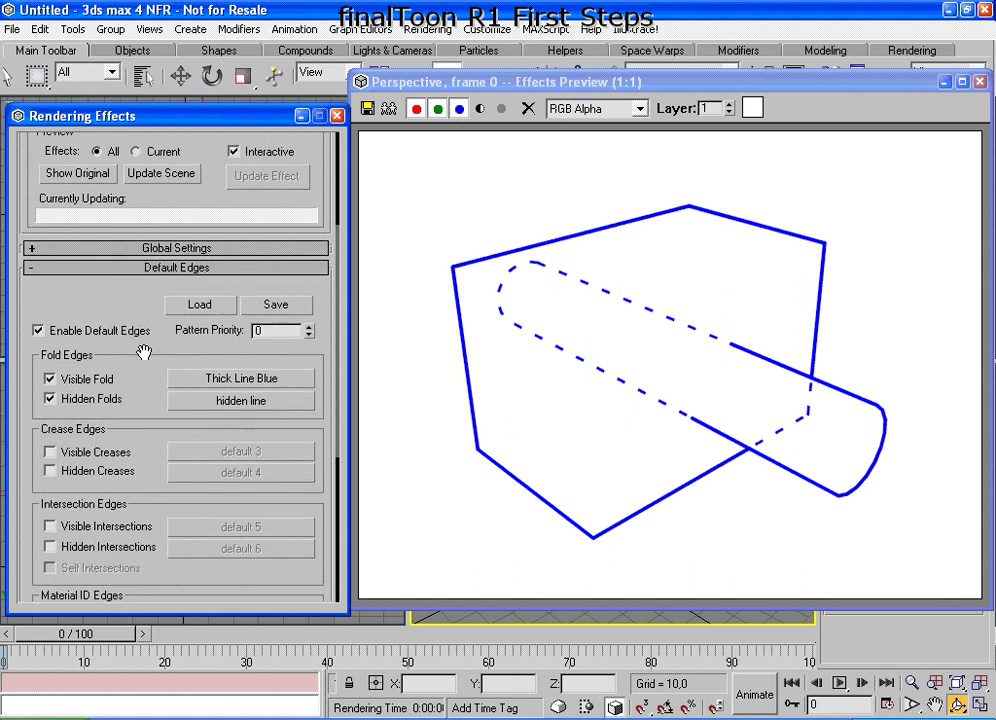
pyautogui.click(231, 402)
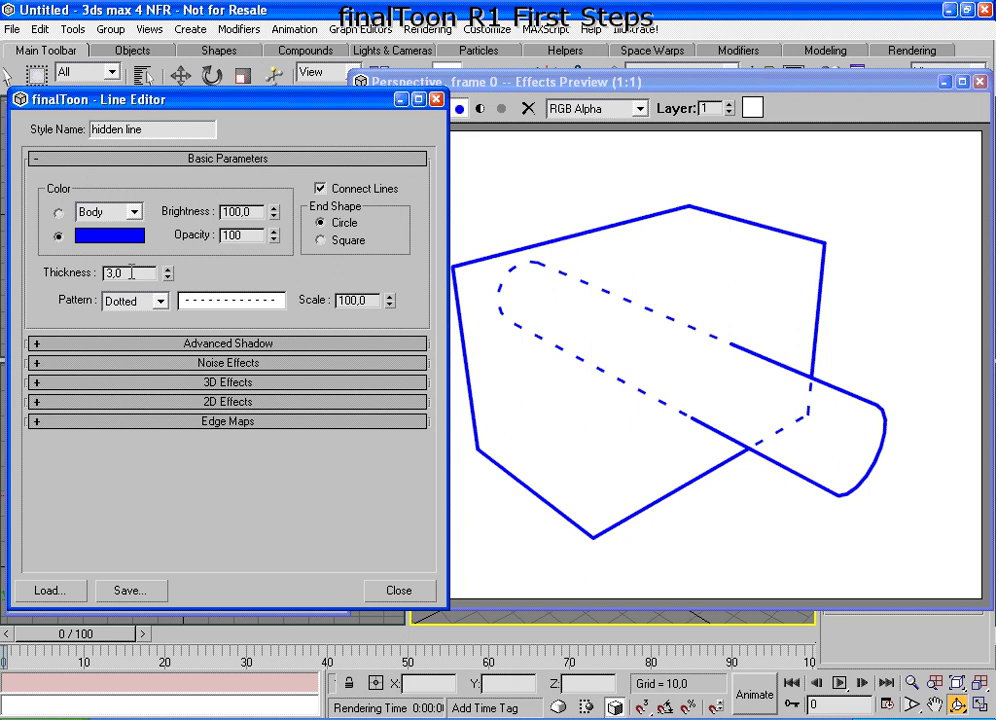
pyautogui.moveTo(124, 273); pyautogui.dragTo(72, 282)
pyautogui.write('1')
pyautogui.press('Return')
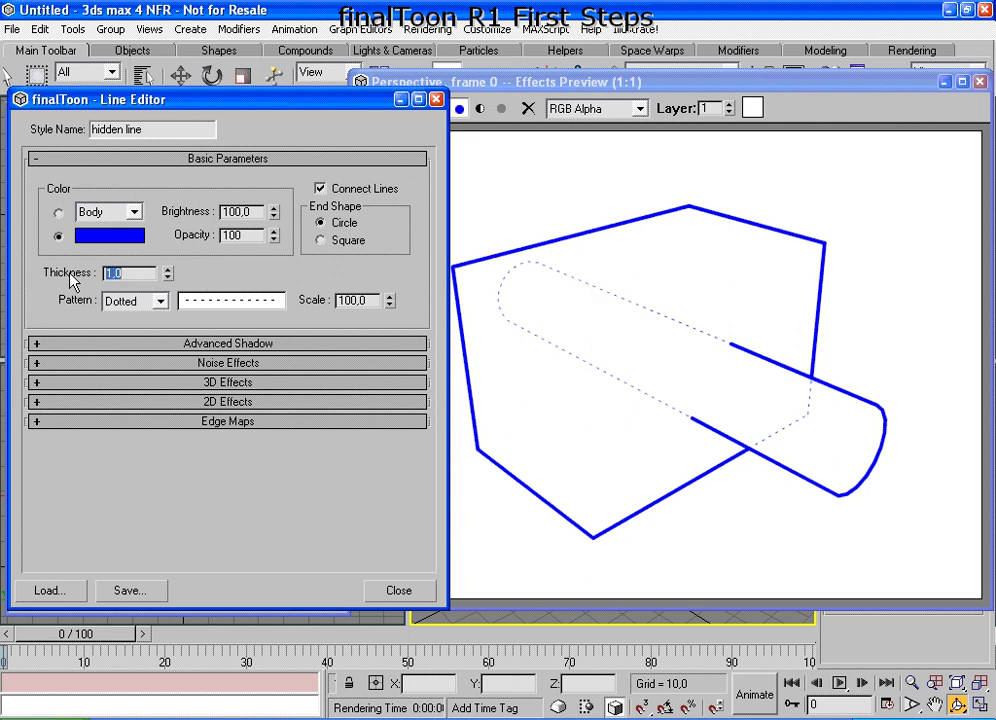
pyautogui.click(396, 590)
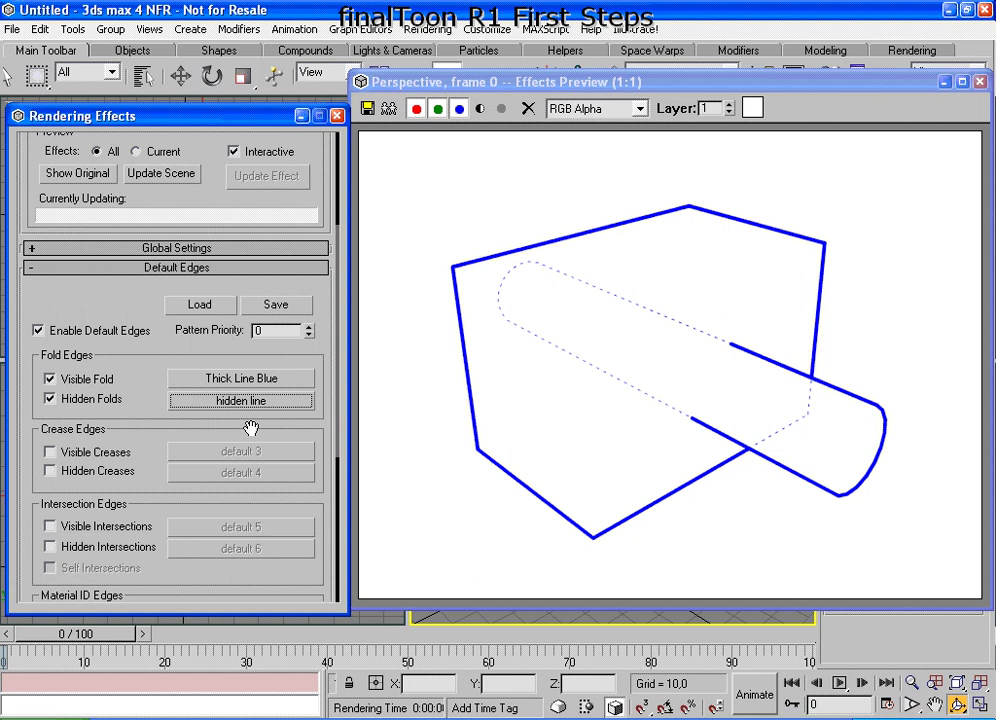
# - Enable visible creases in the default edges and update the scene preview
pyautogui.moveTo(118, 419)
pyautogui.mouseDown()
pyautogui.moveTo(26, 455)
pyautogui.moveTo(98, 500)
pyautogui.moveTo(155, 460)
pyautogui.moveTo(140, 440)
pyautogui.mouseUp()
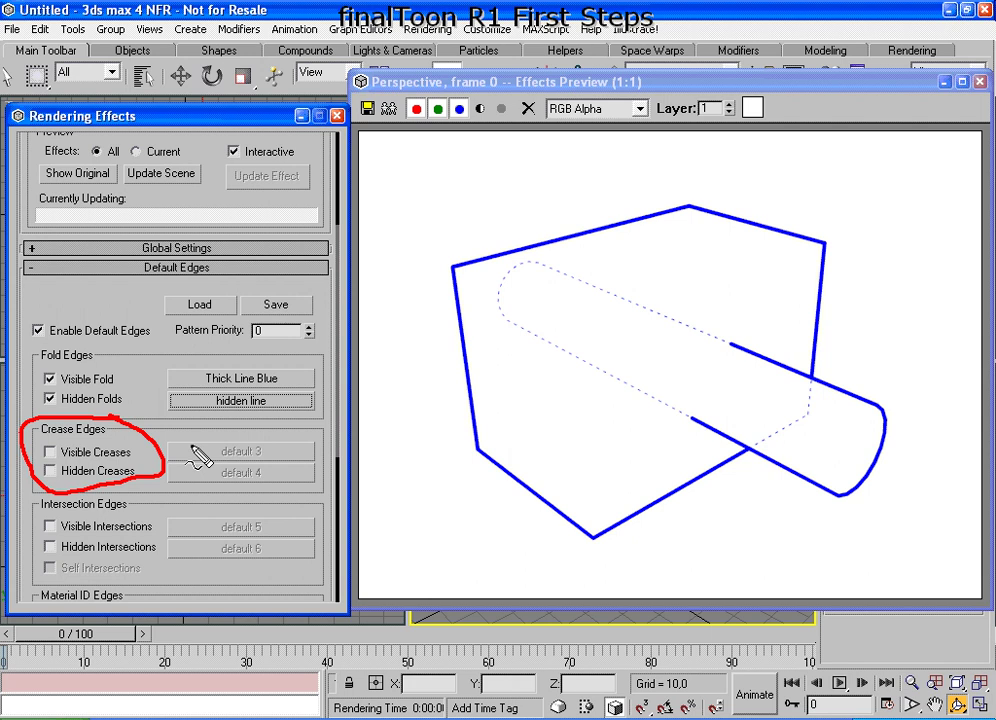
pyautogui.click(66, 455)
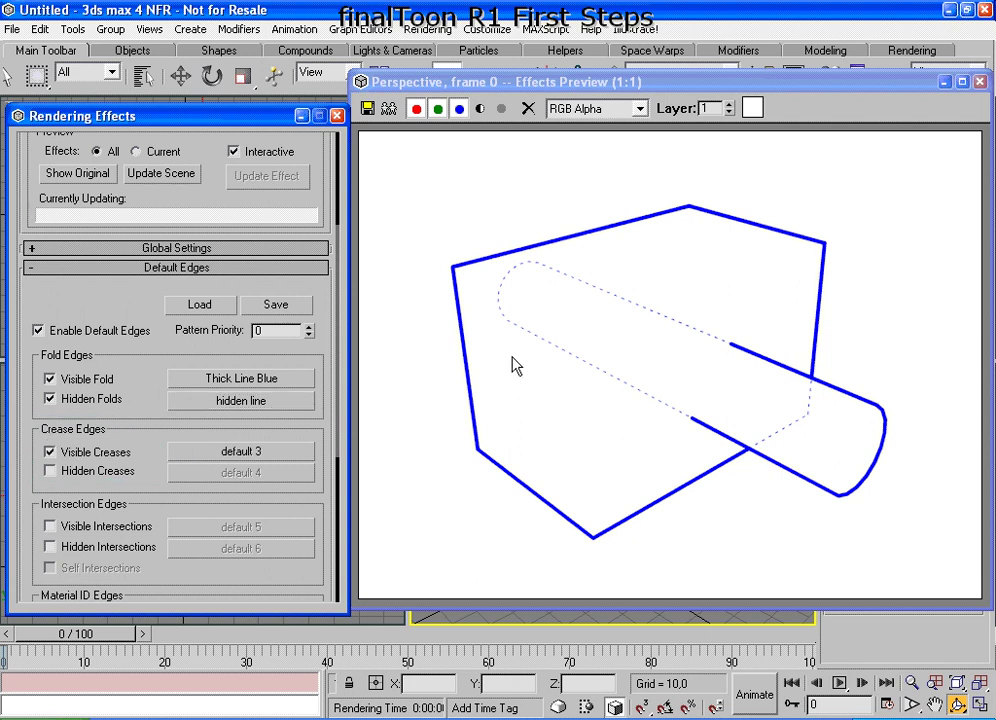
pyautogui.moveTo(847, 198)
pyautogui.mouseDown()
pyautogui.moveTo(812, 290)
pyautogui.moveTo(650, 200)
pyautogui.mouseUp()
pyautogui.press('Escape')
pyautogui.click(168, 178)
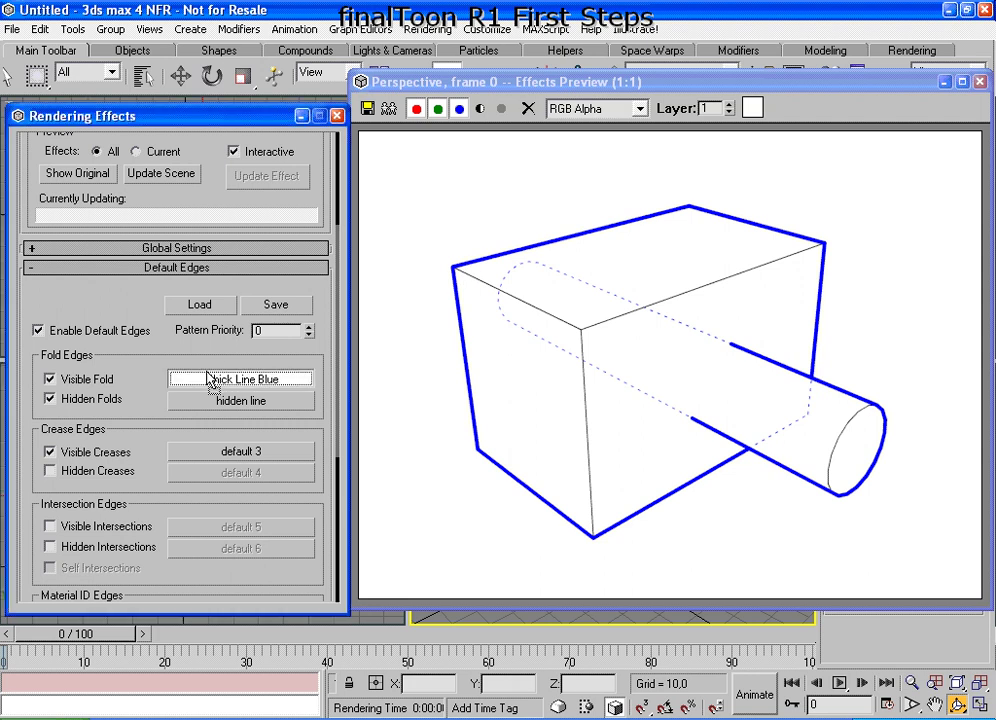
# - Assign the visible folds' Thick Line Blue style to the visible creases as an instance
pyautogui.moveTo(211, 379); pyautogui.dragTo(214, 457)
pyautogui.moveTo(215, 458); pyautogui.dragTo(215, 457)
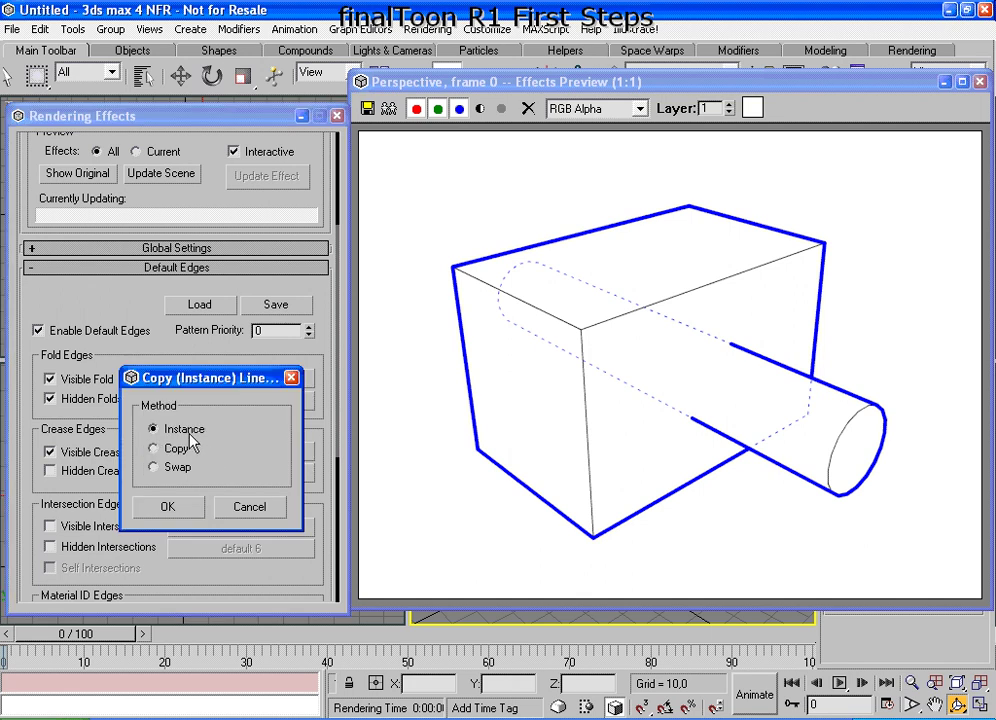
pyautogui.click(185, 508)
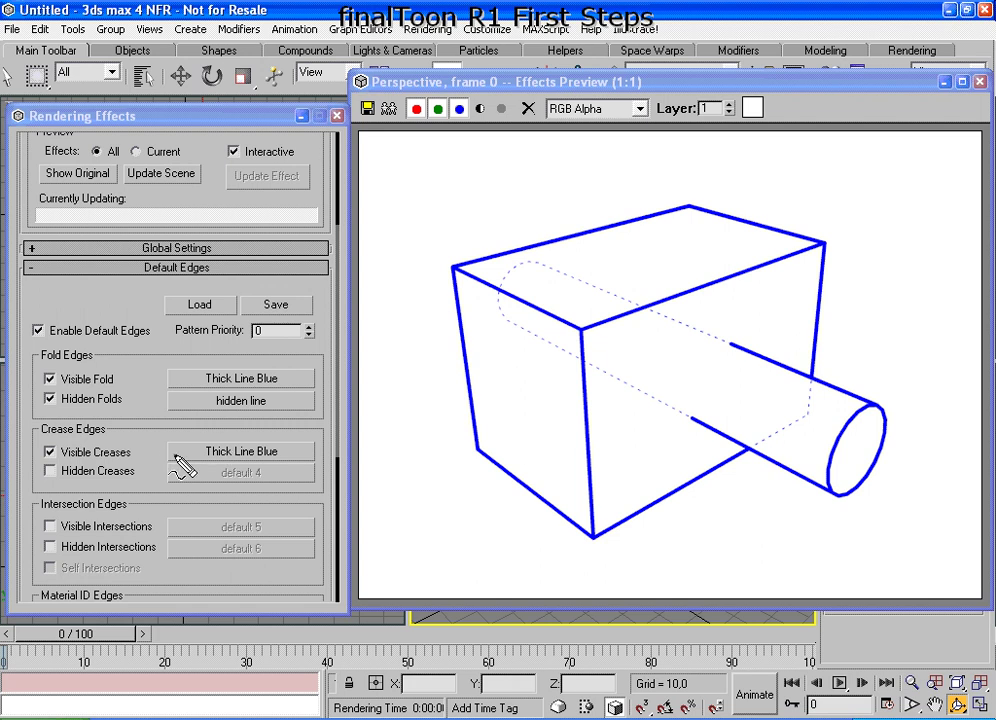
pyautogui.moveTo(160, 445)
pyautogui.mouseDown()
pyautogui.moveTo(126, 398)
pyautogui.moveTo(152, 370)
pyautogui.moveTo(147, 352)
pyautogui.moveTo(167, 378)
pyautogui.mouseUp()
pyautogui.moveTo(148, 440); pyautogui.dragTo(160, 455)
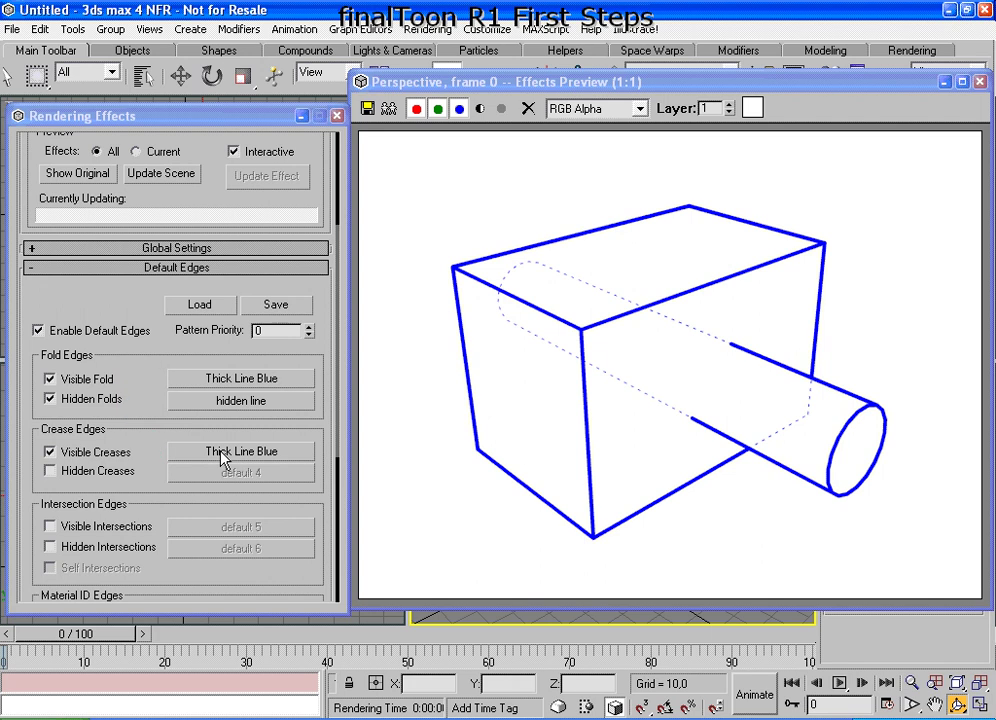
# - Try a thickness of 2 on the visible creases' instanced line style, return it to 4 and close the Line Editor
pyautogui.click(226, 455)
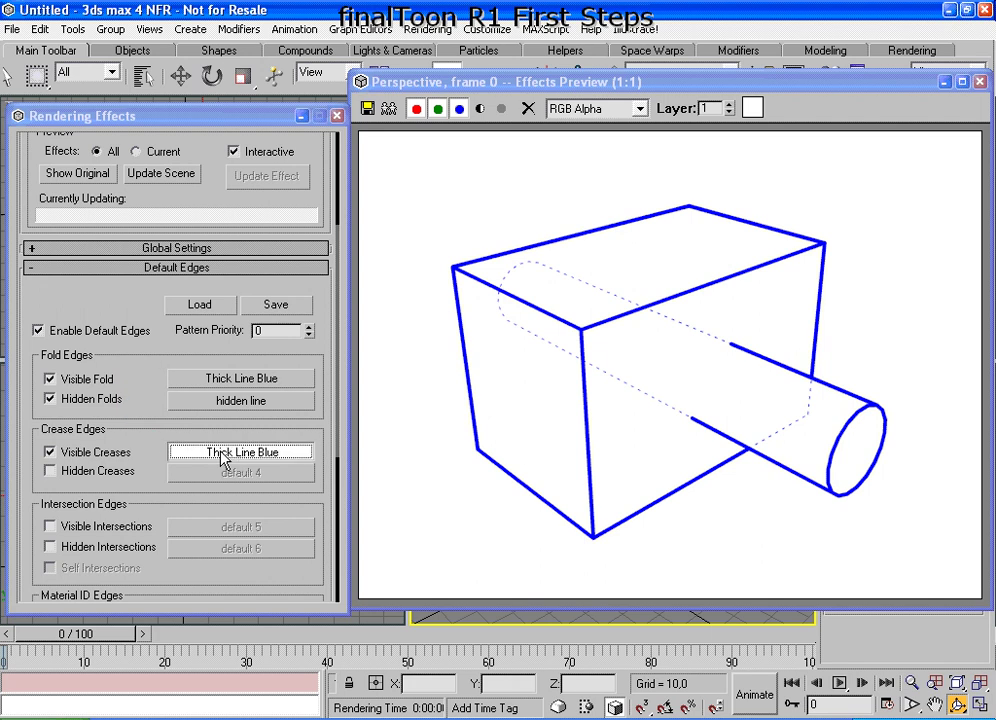
pyautogui.doubleClick(125, 273)
pyautogui.write('2')
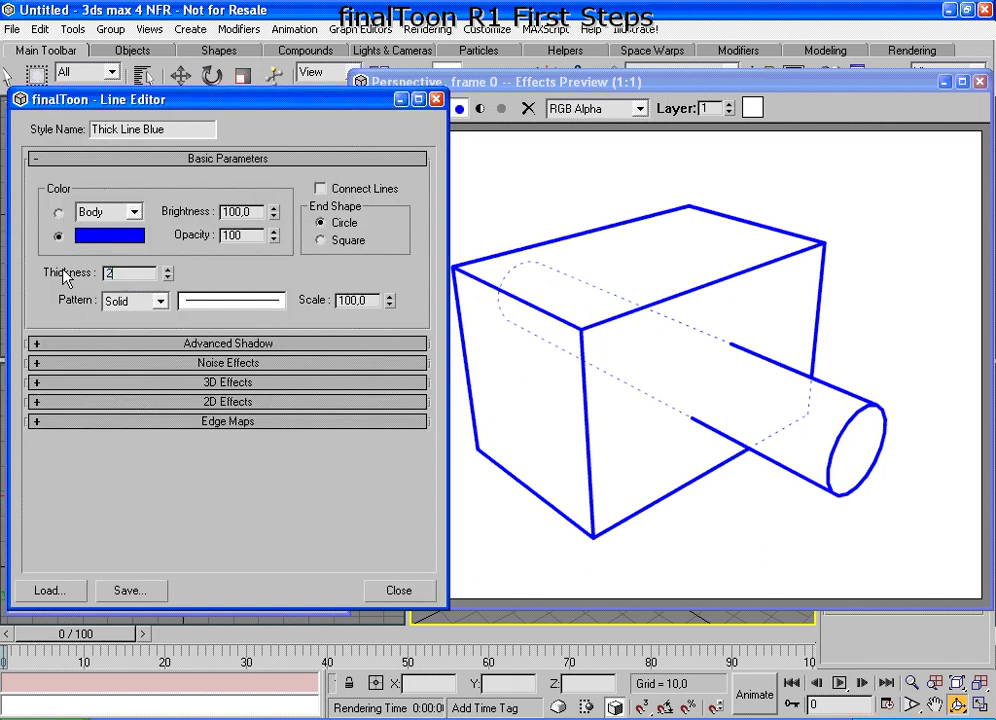
pyautogui.press('Return')
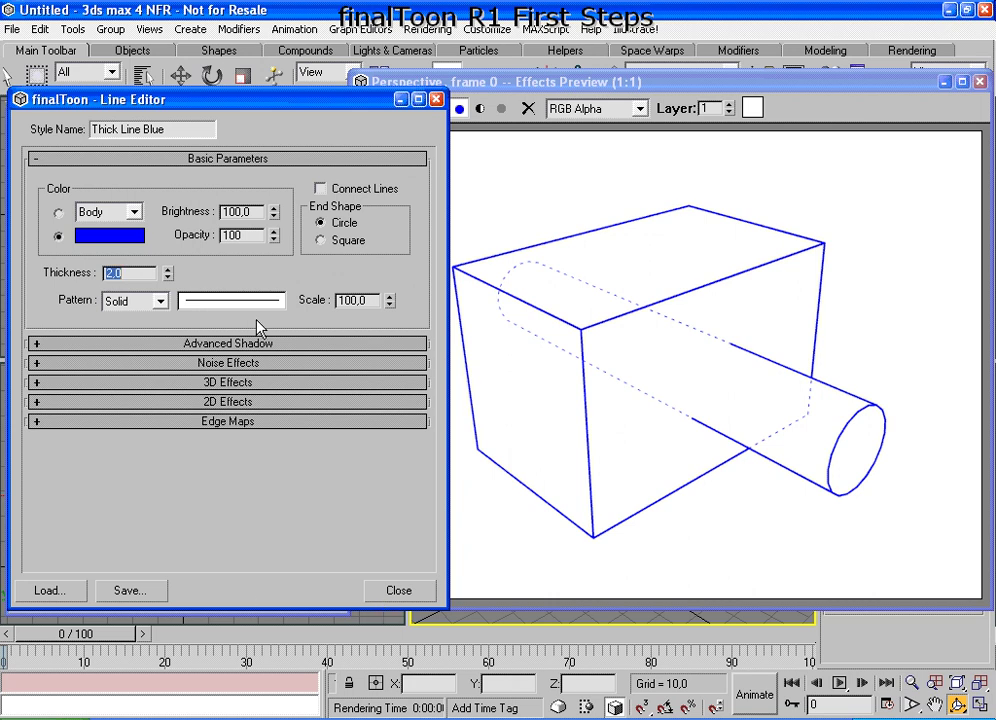
pyautogui.write('4')
pyautogui.press('Return')
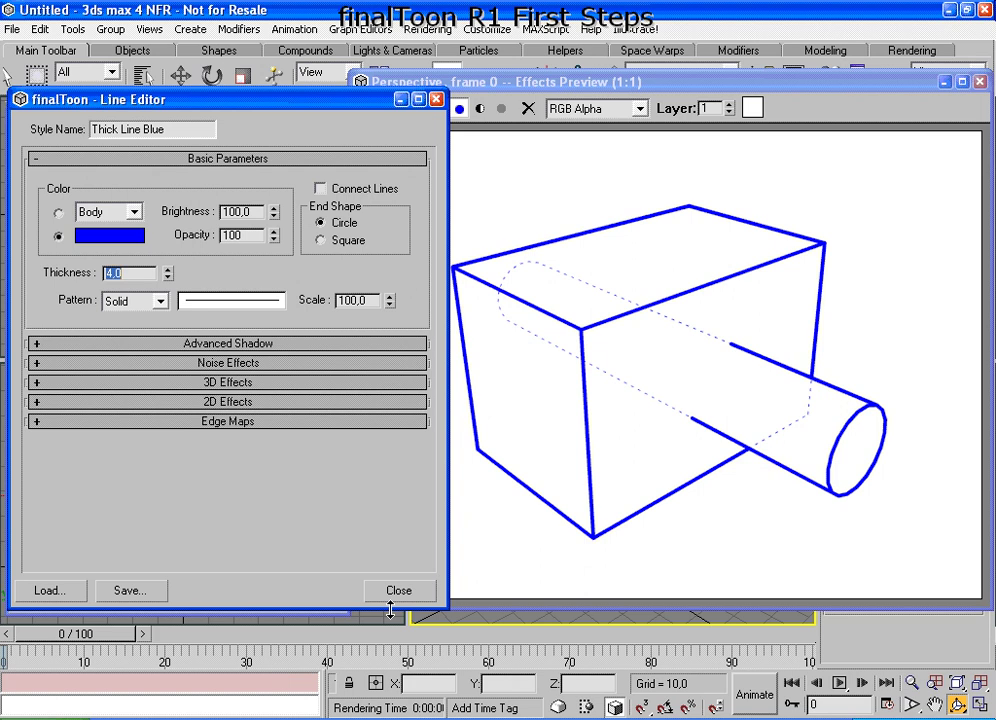
pyautogui.click(397, 590)
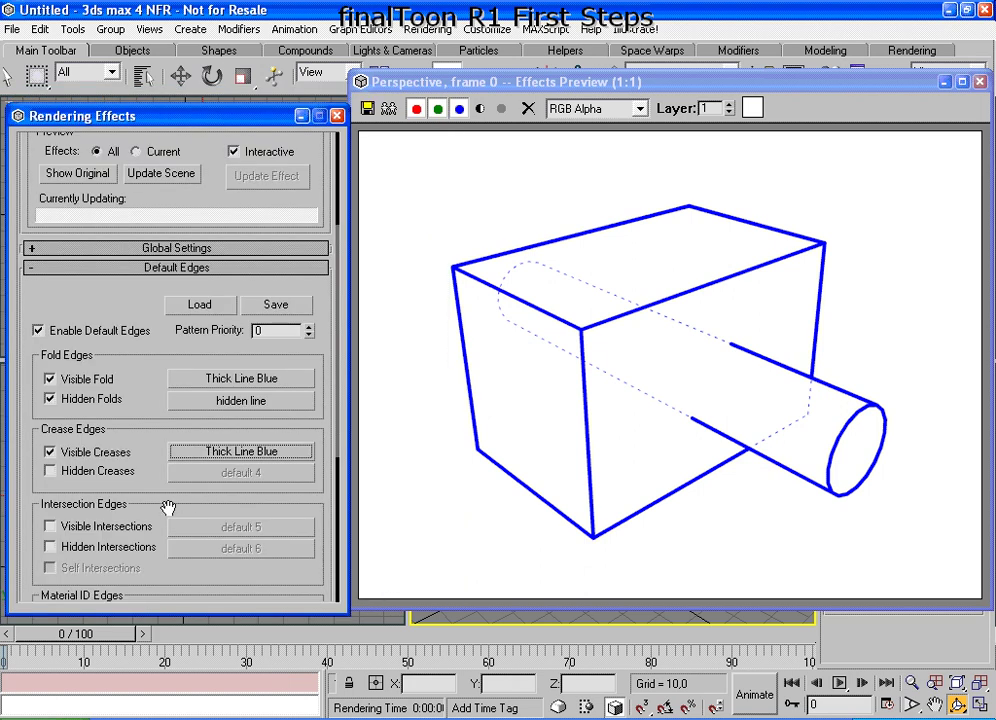
# - Enable hidden creases in the default edges and update the scene preview
pyautogui.moveTo(176, 489); pyautogui.dragTo(166, 372)
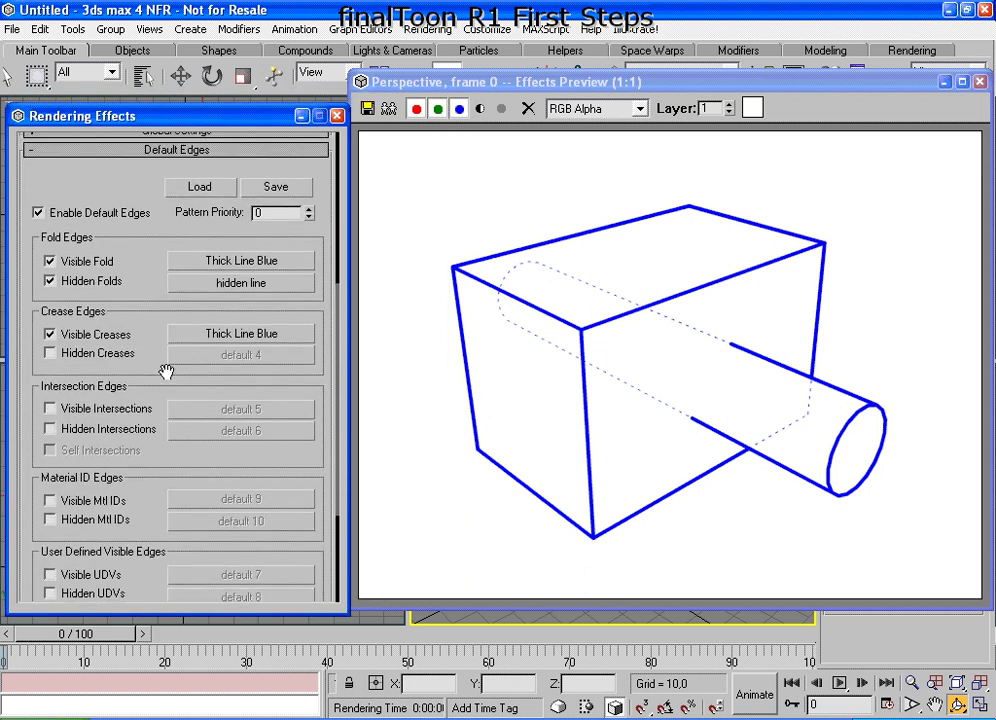
pyautogui.click(52, 353)
pyautogui.moveTo(193, 400); pyautogui.dragTo(198, 507)
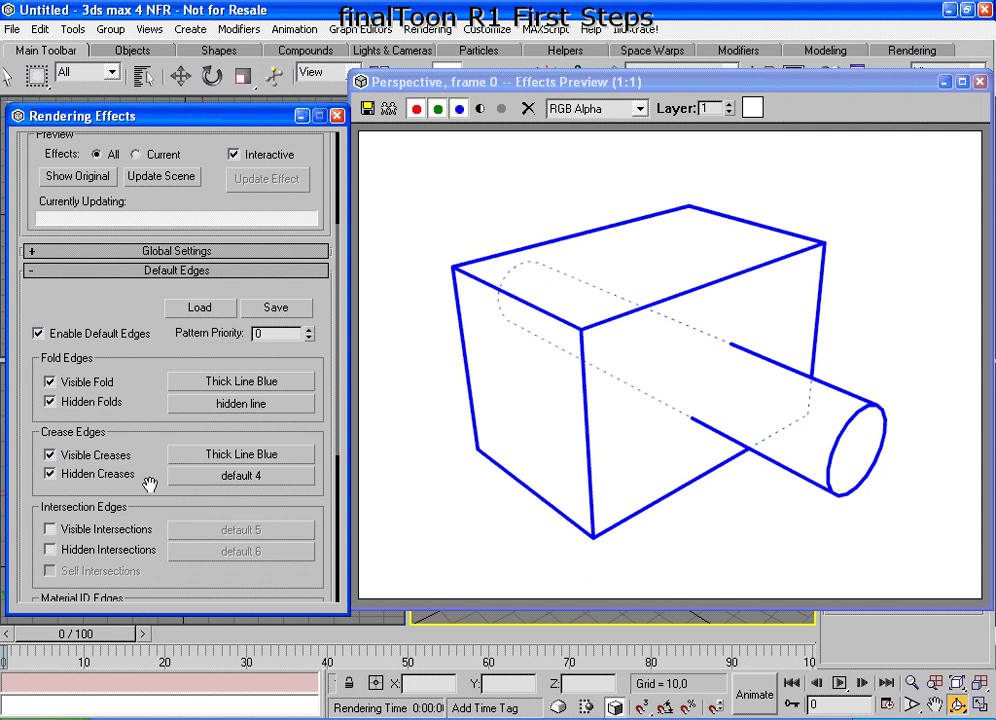
pyautogui.click(162, 177)
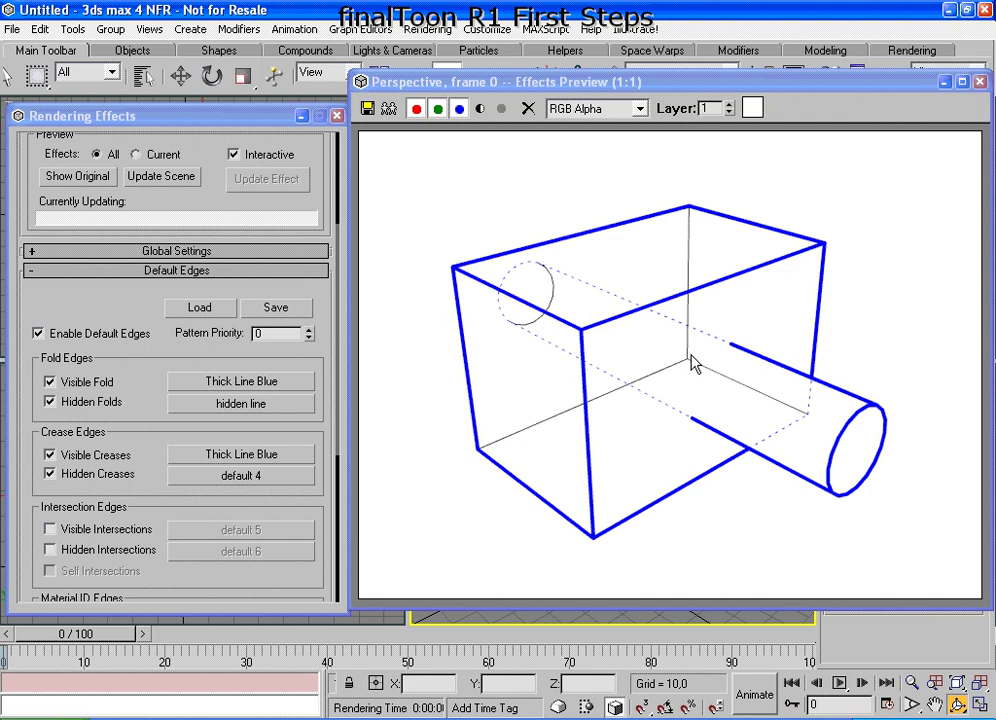
pyautogui.hotkey('ctrl', 'shift', 'd')
pyautogui.hotkey('ctrl', 'shift', 'd')
pyautogui.hotkey('ctrl', 'shift', 'd')
pyautogui.hotkey('ctrl', 'shift', 'd')
pyautogui.moveTo(703, 362); pyautogui.dragTo(701, 358)
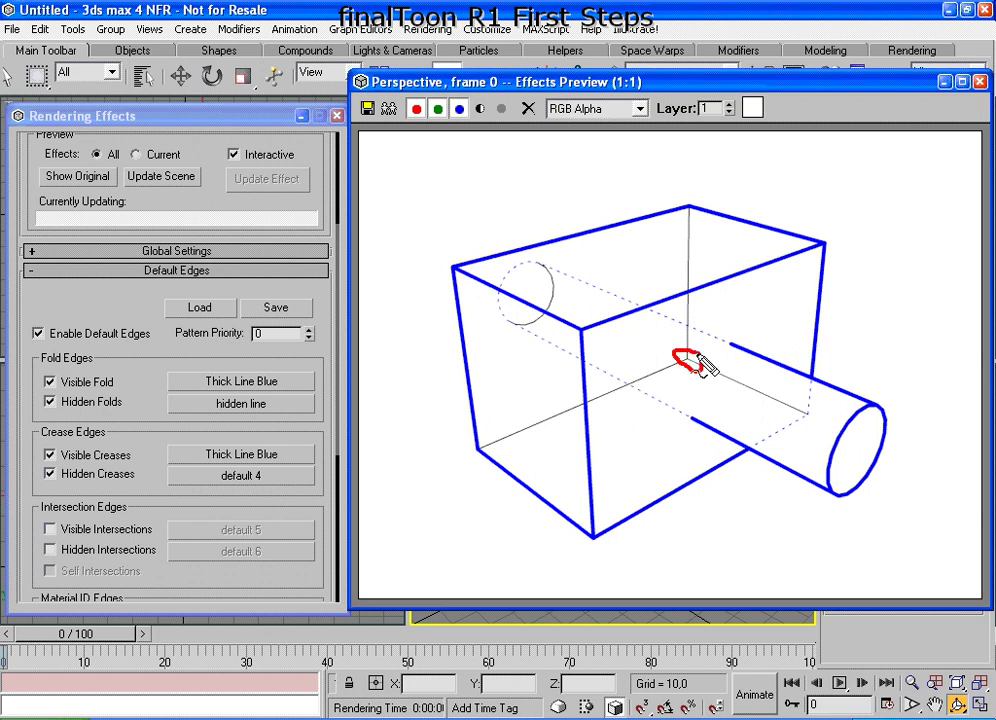
pyautogui.hotkey('ctrl', 'shift', 'd')
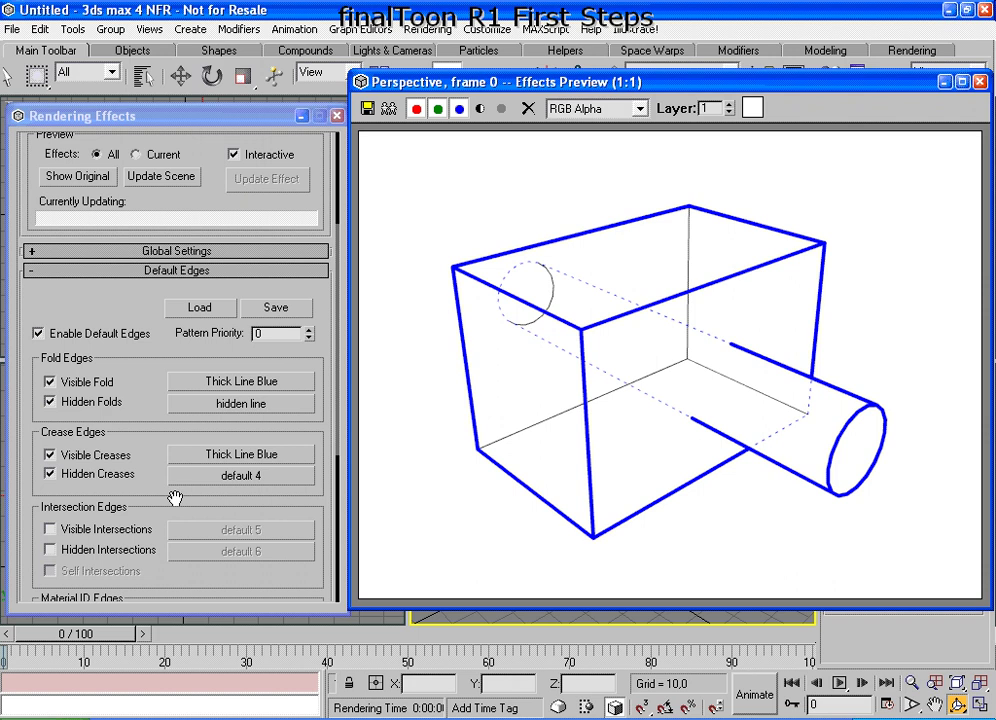
# - Turn hidden creases off and back on to compare their effect in the preview
pyautogui.click(73, 480)
pyautogui.click(73, 480)
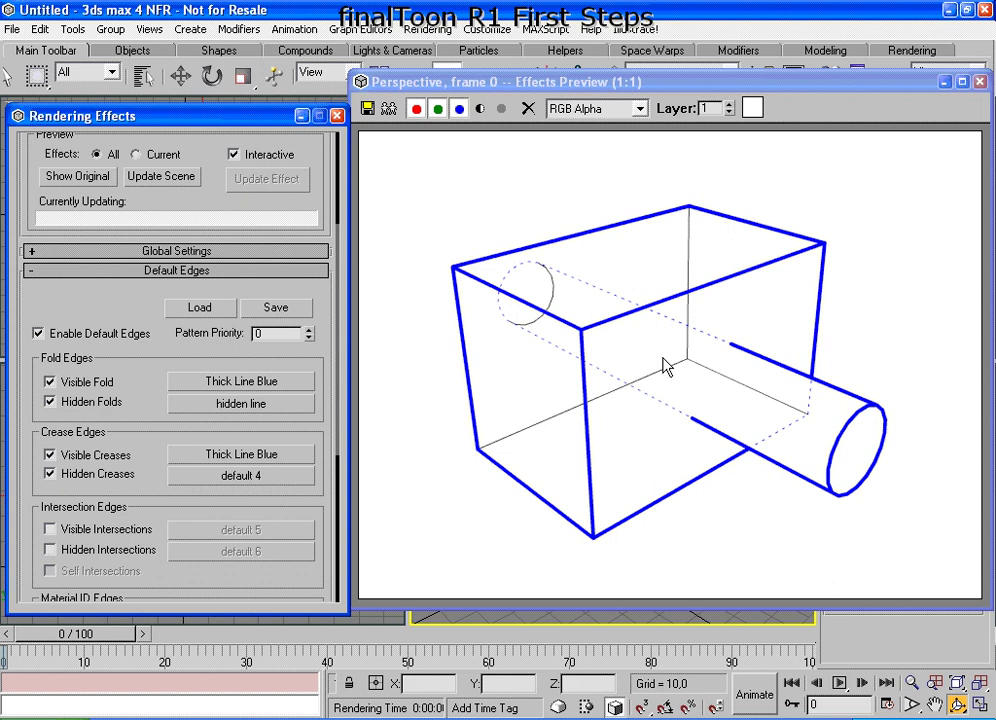
pyautogui.click(51, 475)
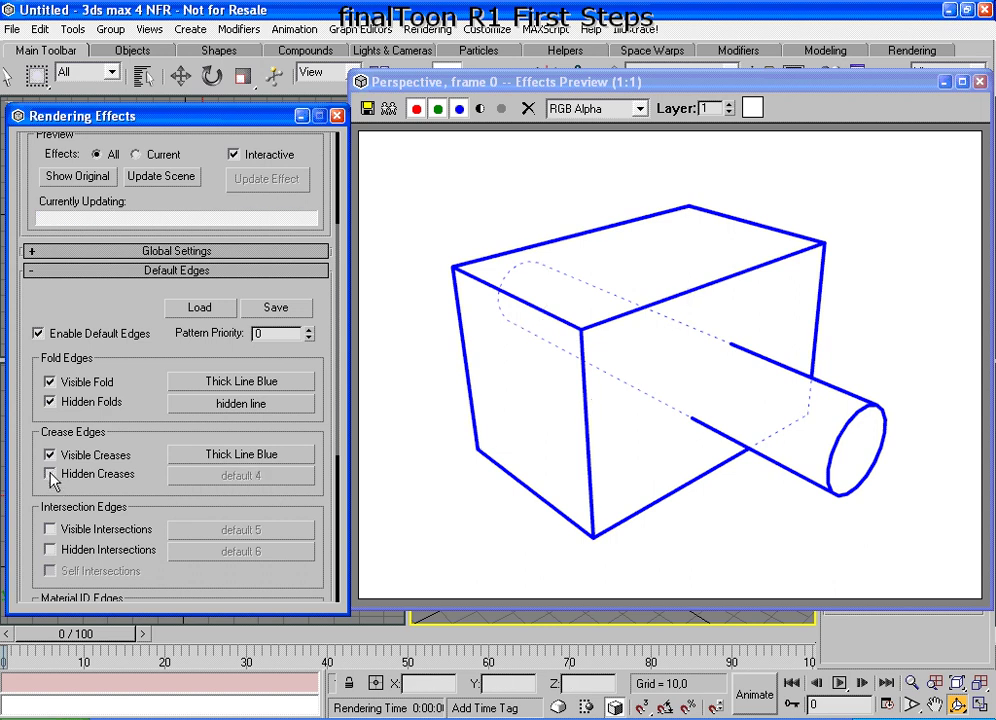
pyautogui.click(51, 476)
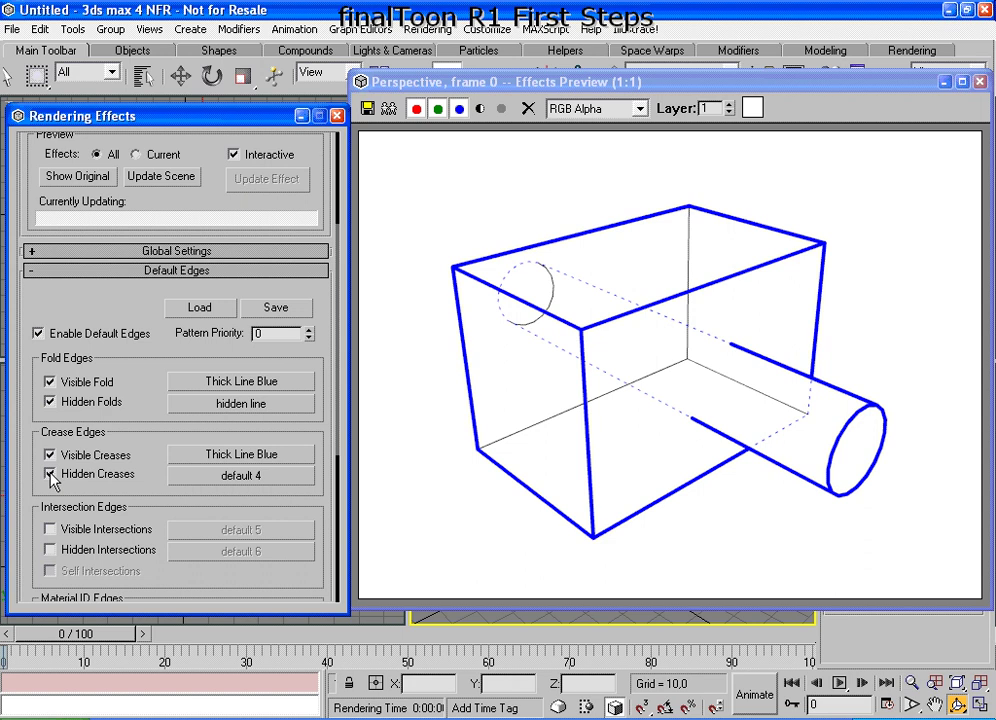
# - Assign the hidden folds' hidden line style to the hidden creases as an instance
pyautogui.moveTo(256, 407); pyautogui.dragTo(222, 486)
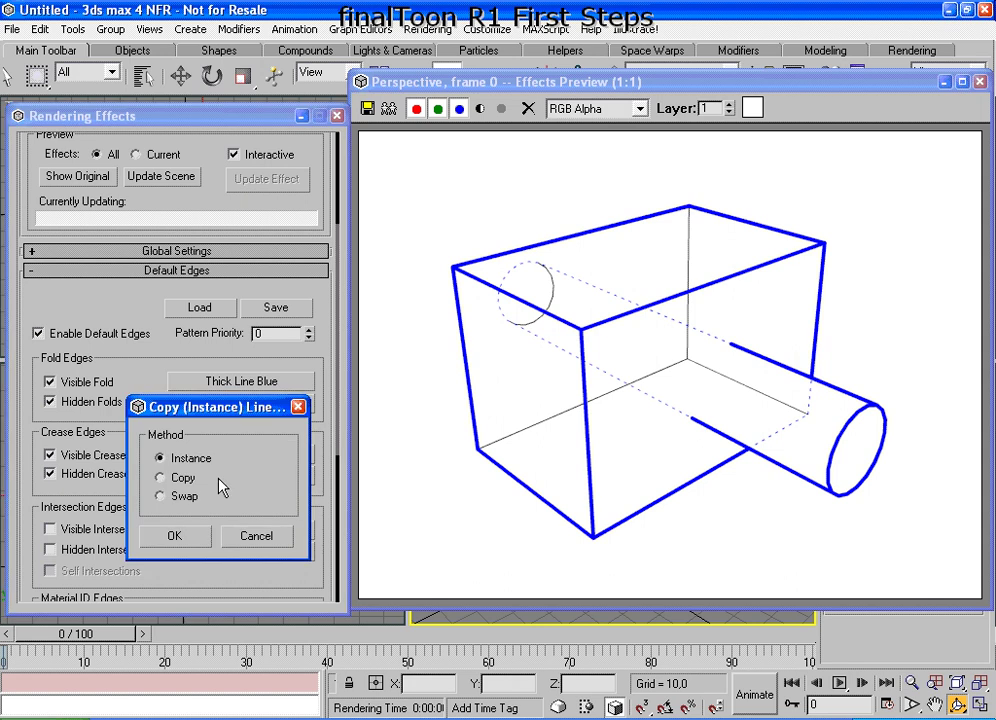
pyautogui.click(175, 538)
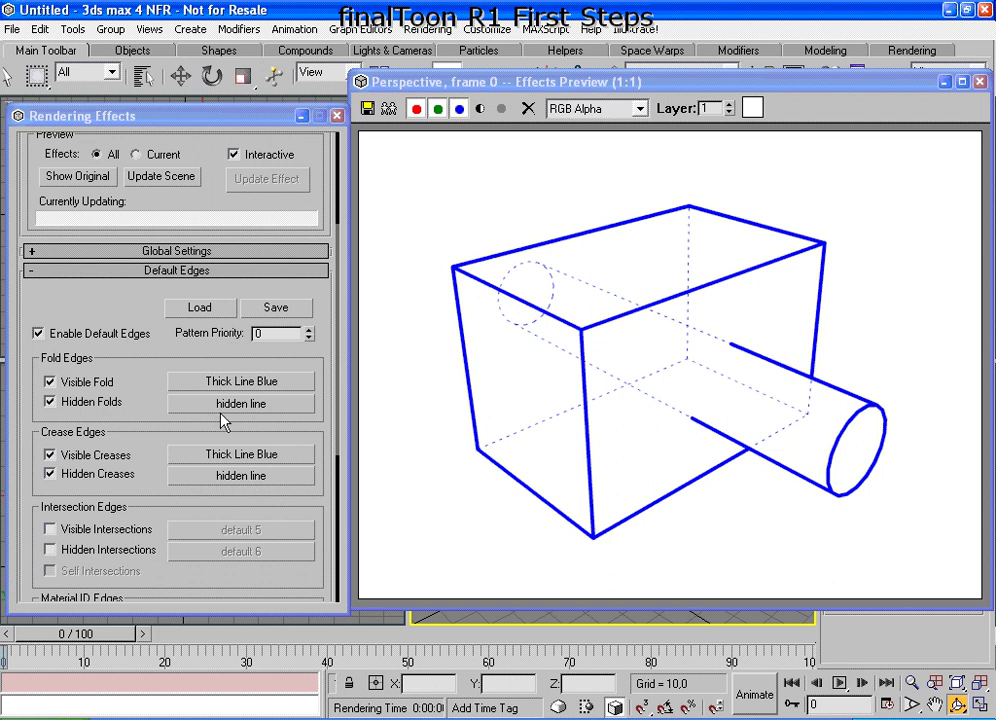
# - Enable visible intersections in the default edges and update the scene preview
pyautogui.moveTo(216, 422); pyautogui.dragTo(165, 302)
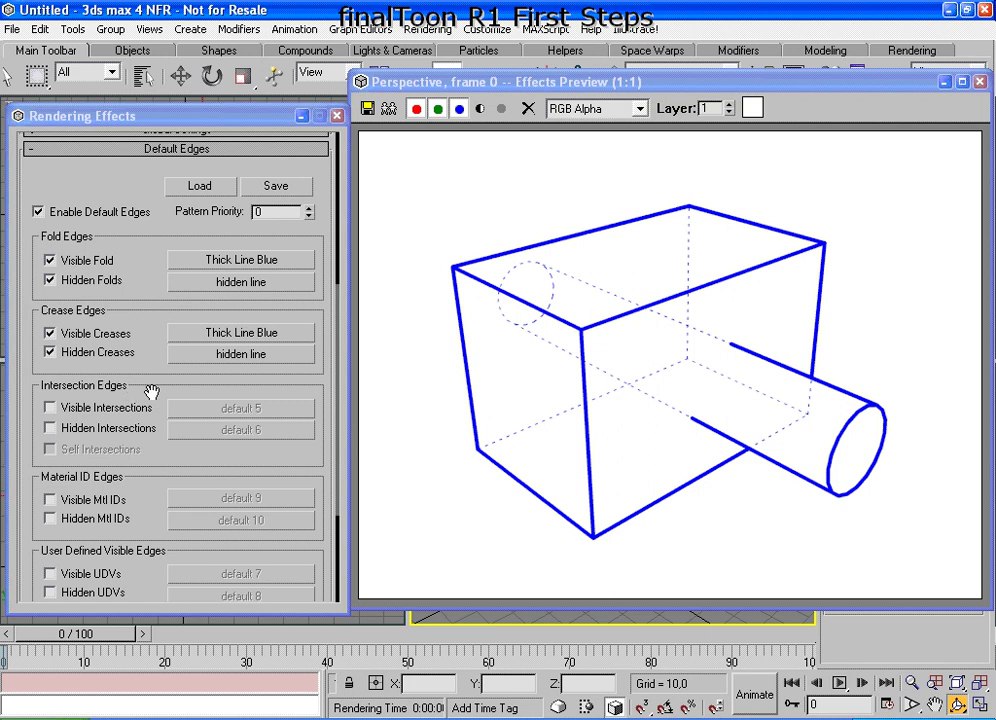
pyautogui.click(61, 411)
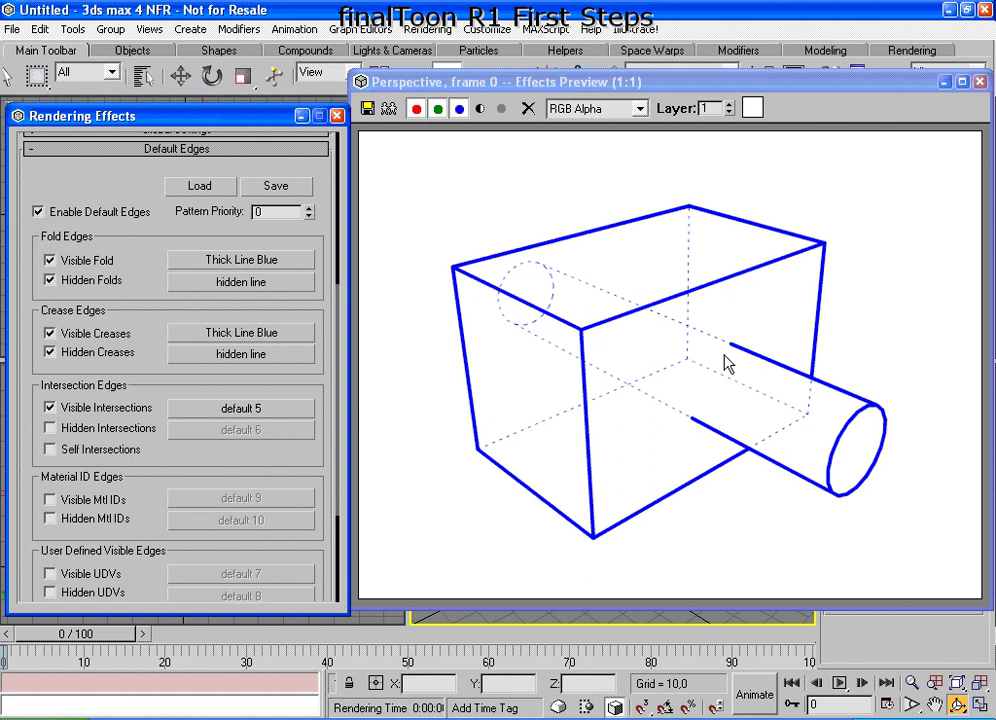
pyautogui.moveTo(729, 344)
pyautogui.mouseDown()
pyautogui.moveTo(694, 418)
pyautogui.moveTo(707, 356)
pyautogui.moveTo(723, 339)
pyautogui.mouseUp()
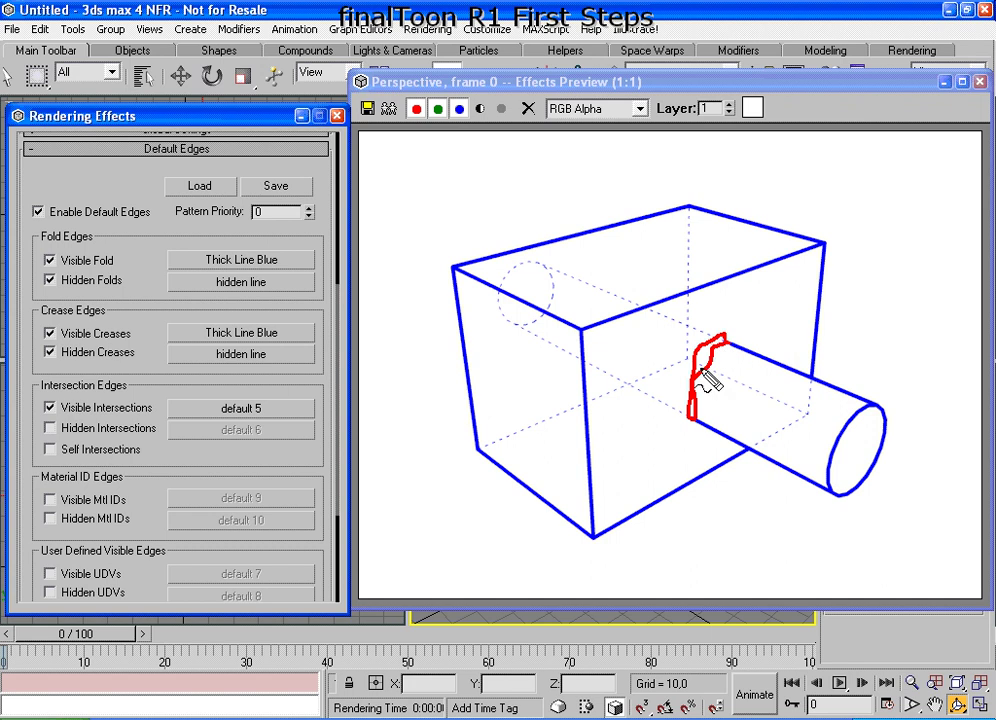
pyautogui.rightClick(752, 413)
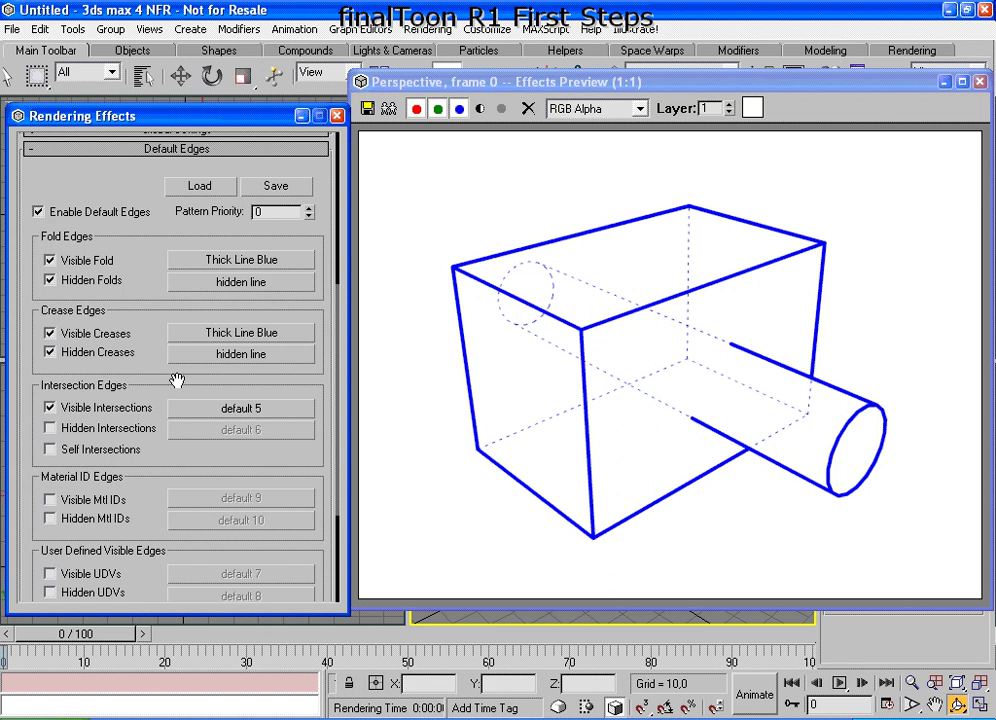
pyautogui.scroll(5, 175, 430)
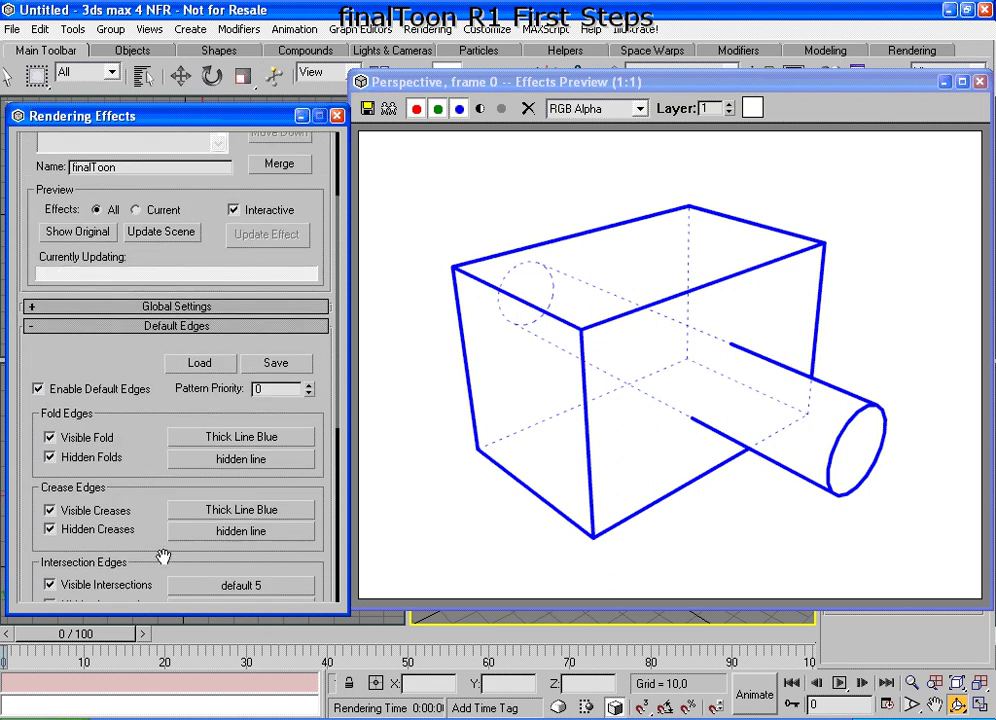
pyautogui.click(158, 232)
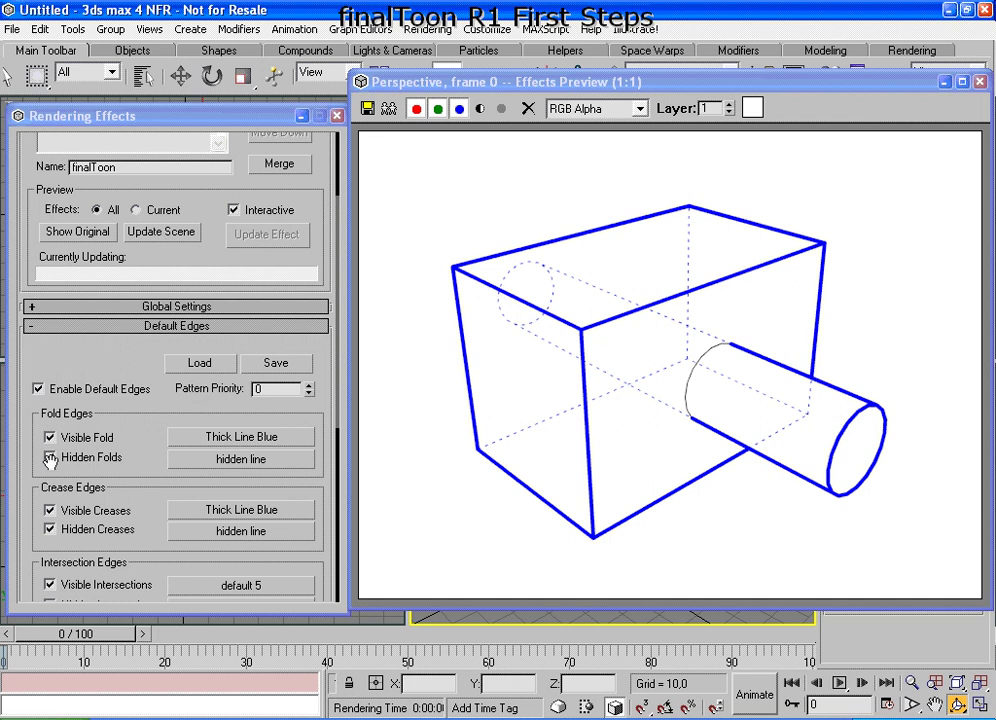
# - Assign the visible creases' Thick Line Blue style to the visible intersections as an instance
pyautogui.scroll(-3, 151, 348)
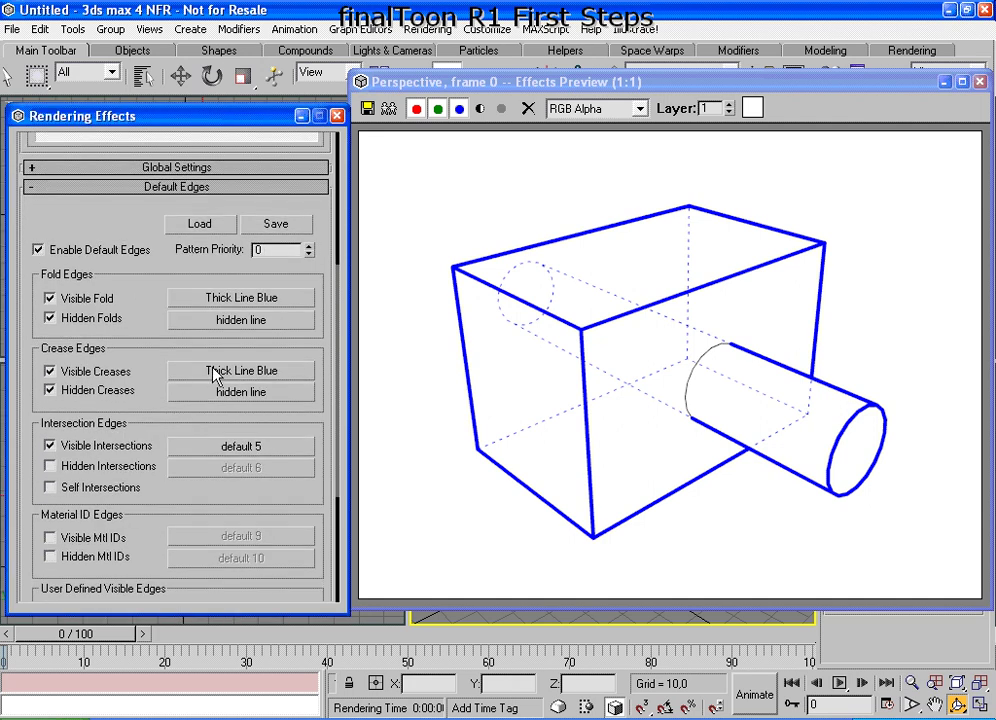
pyautogui.moveTo(215, 372); pyautogui.dragTo(211, 448)
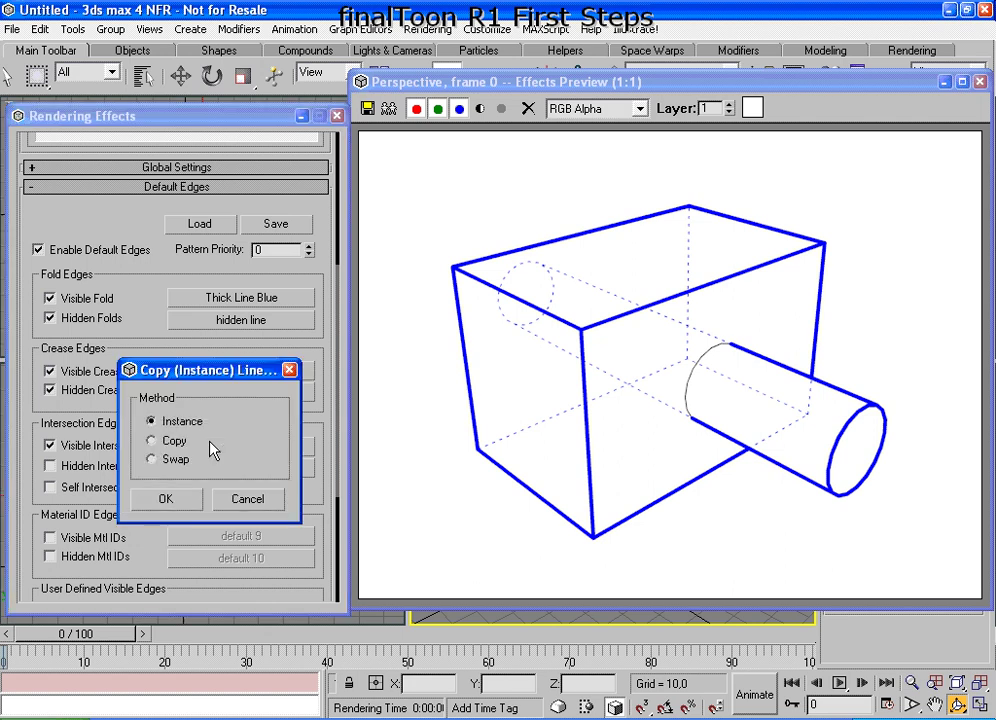
pyautogui.click(168, 499)
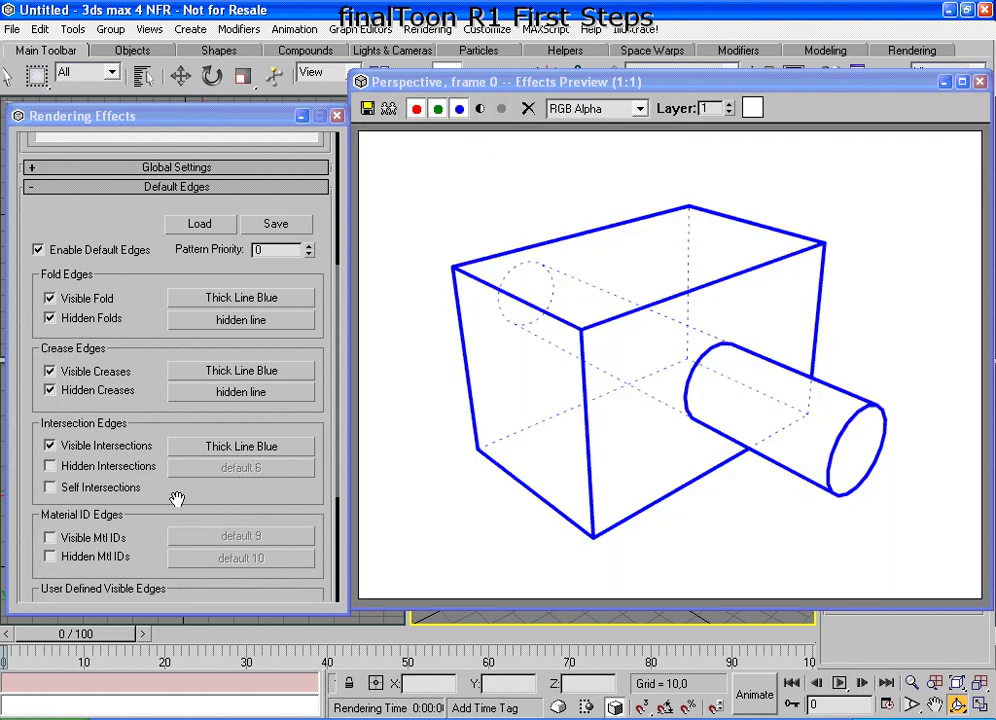
# - Enable hidden intersections, give them the hidden creases' hidden line style and update the scene preview
pyautogui.click(58, 466)
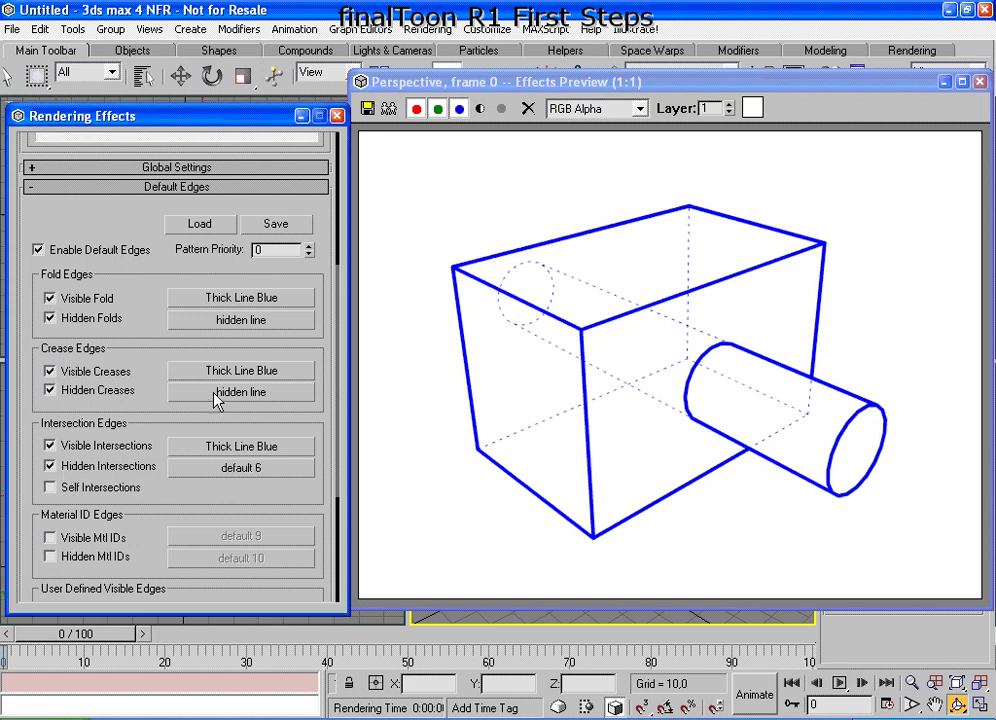
pyautogui.moveTo(218, 401); pyautogui.dragTo(245, 472)
pyautogui.click(140, 531)
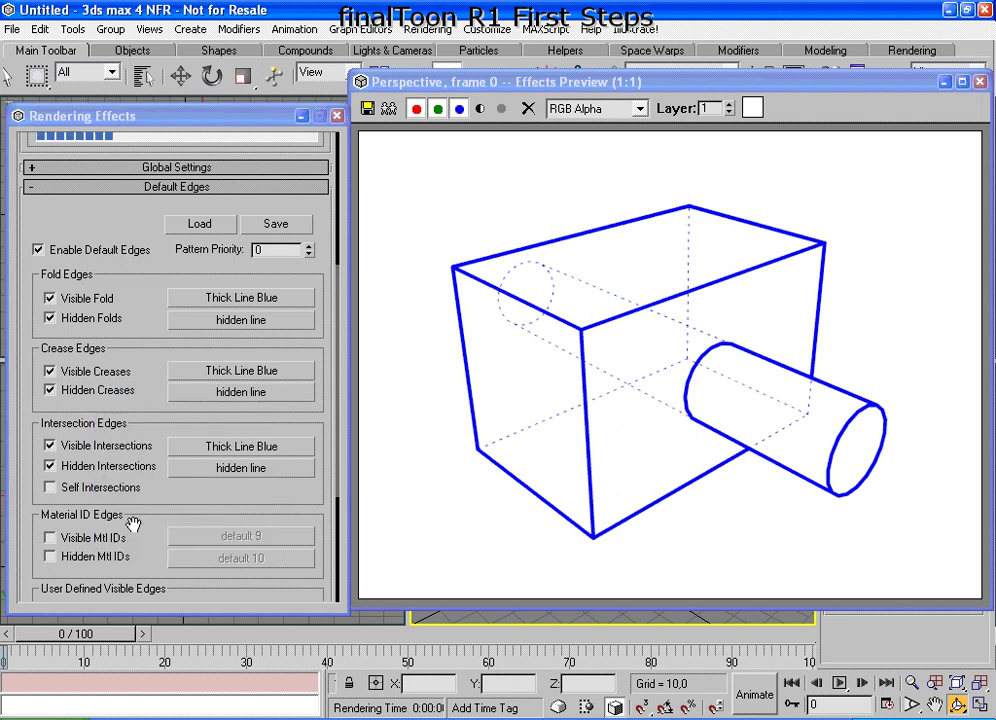
pyautogui.scroll(3, 110, 190)
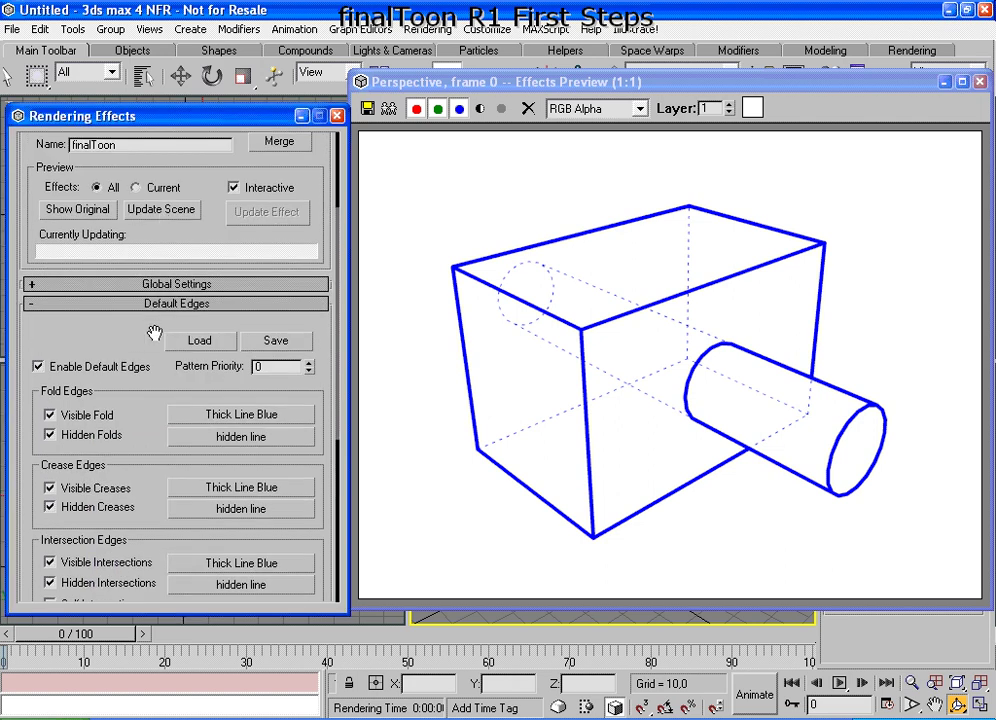
pyautogui.click(162, 212)
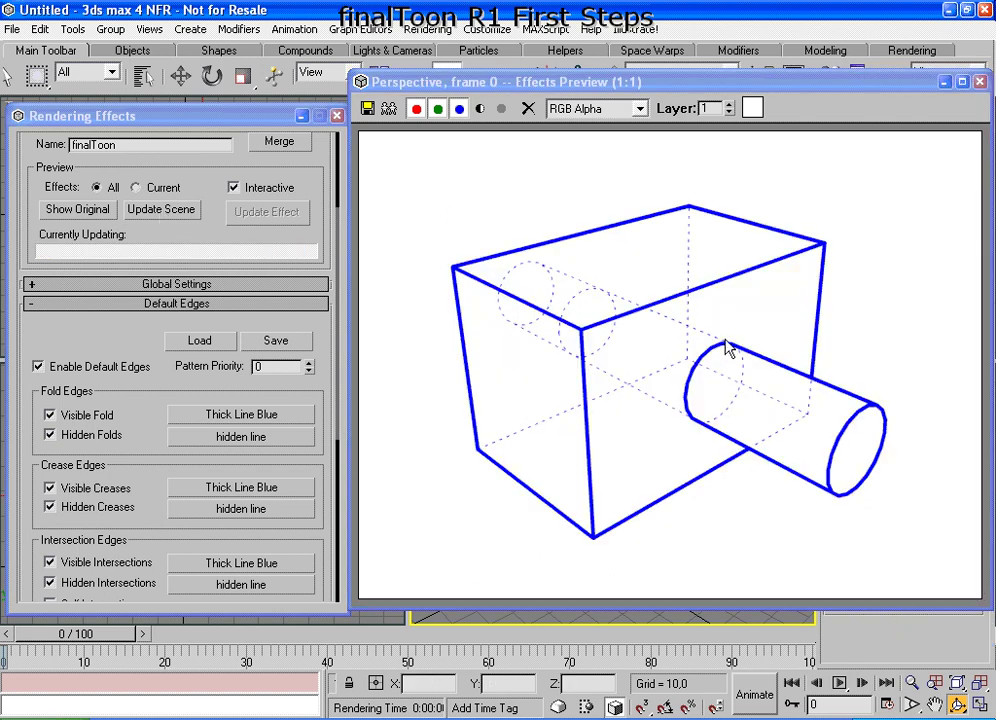
pyautogui.moveTo(679, 347)
pyautogui.mouseDown()
pyautogui.moveTo(694, 371)
pyautogui.moveTo(706, 371)
pyautogui.moveTo(685, 372)
pyautogui.mouseUp()
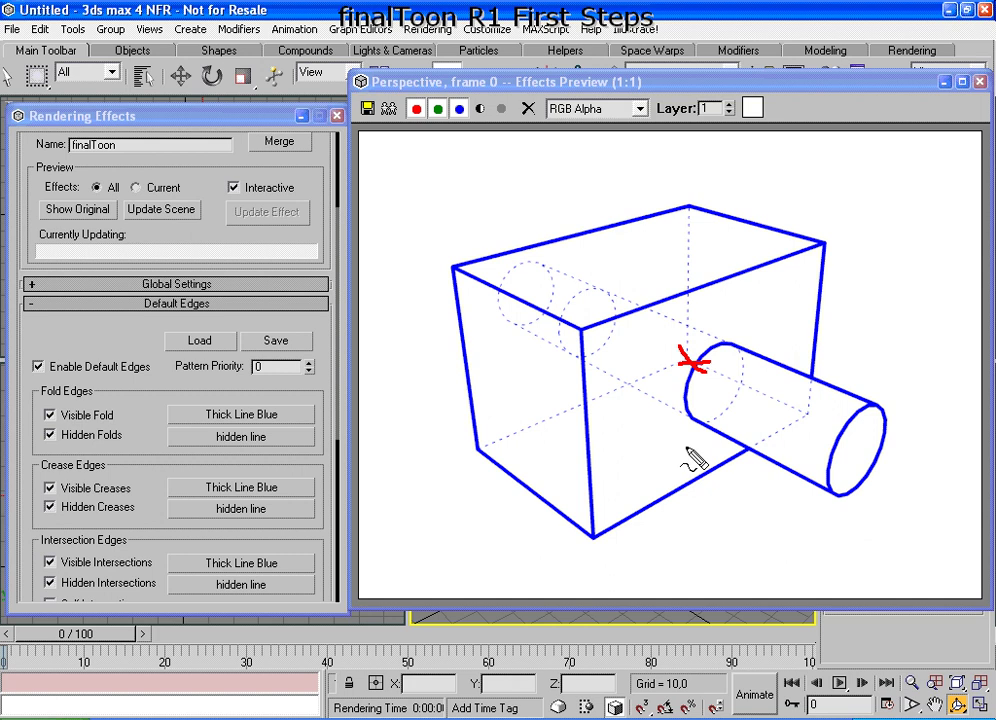
pyautogui.moveTo(756, 372)
pyautogui.mouseDown()
pyautogui.moveTo(740, 376)
pyautogui.moveTo(750, 375)
pyautogui.mouseUp()
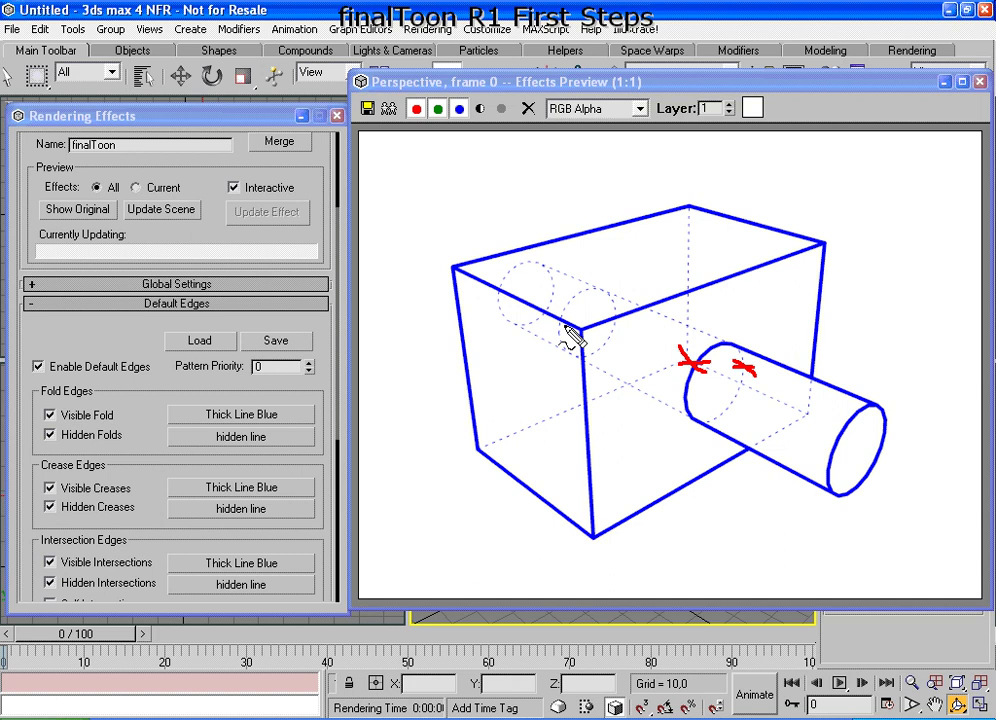
pyautogui.press('Escape')
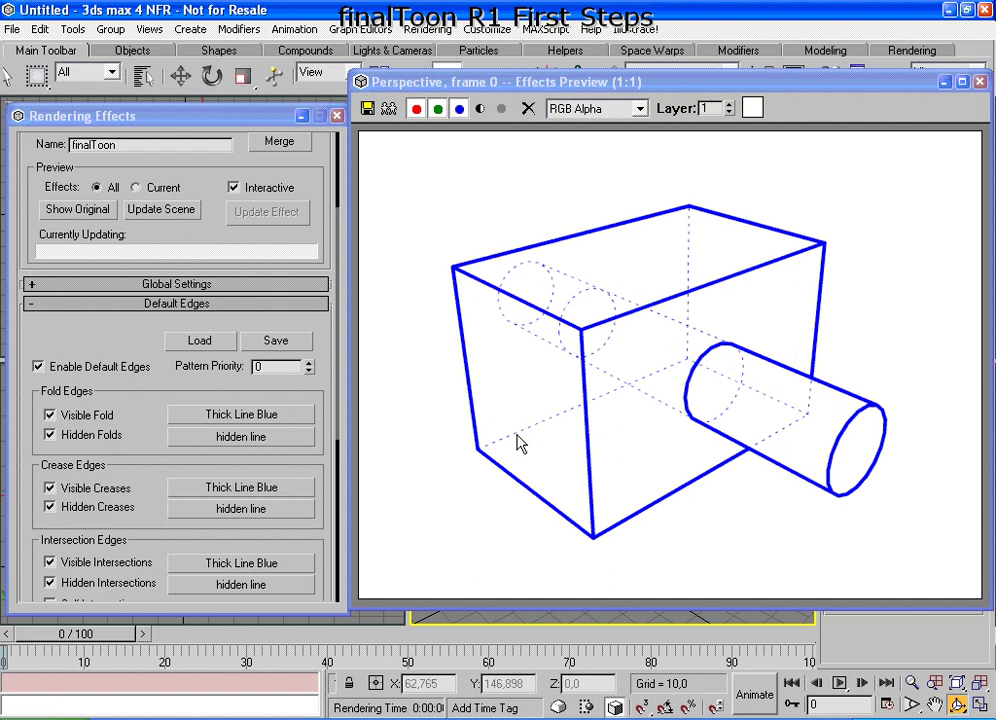
# - Examine the self intersection, material ID, user defined visible and angle edge options in the default edges
pyautogui.moveTo(216, 584); pyautogui.dragTo(166, 328)
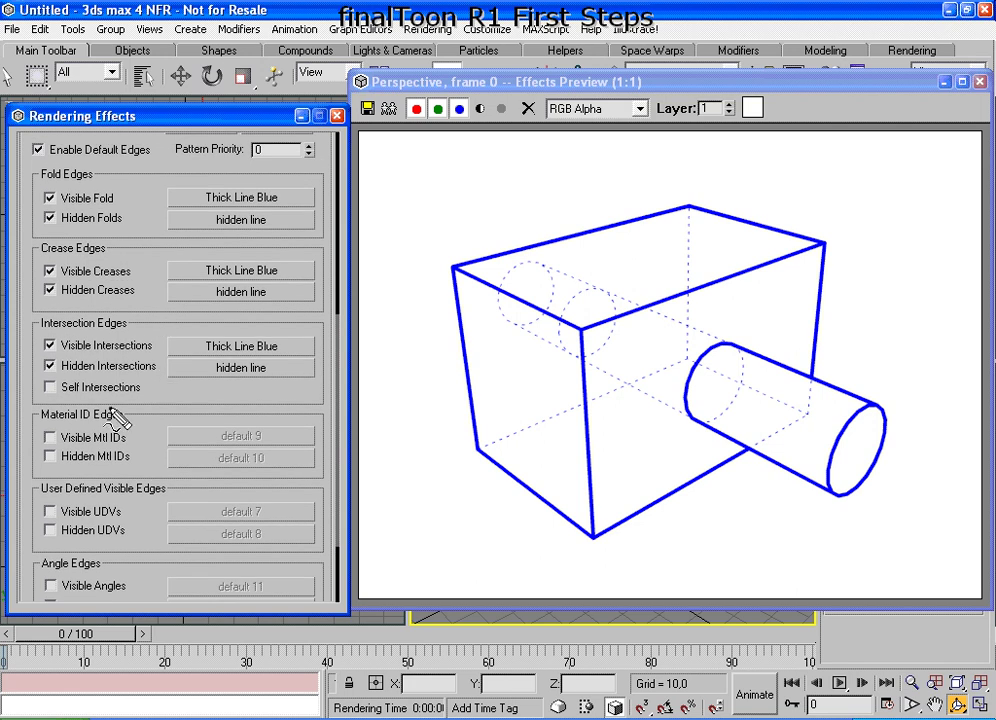
pyautogui.moveTo(31, 401)
pyautogui.mouseDown()
pyautogui.moveTo(130, 395)
pyautogui.moveTo(72, 370)
pyautogui.moveTo(26, 390)
pyautogui.moveTo(42, 402)
pyautogui.mouseUp()
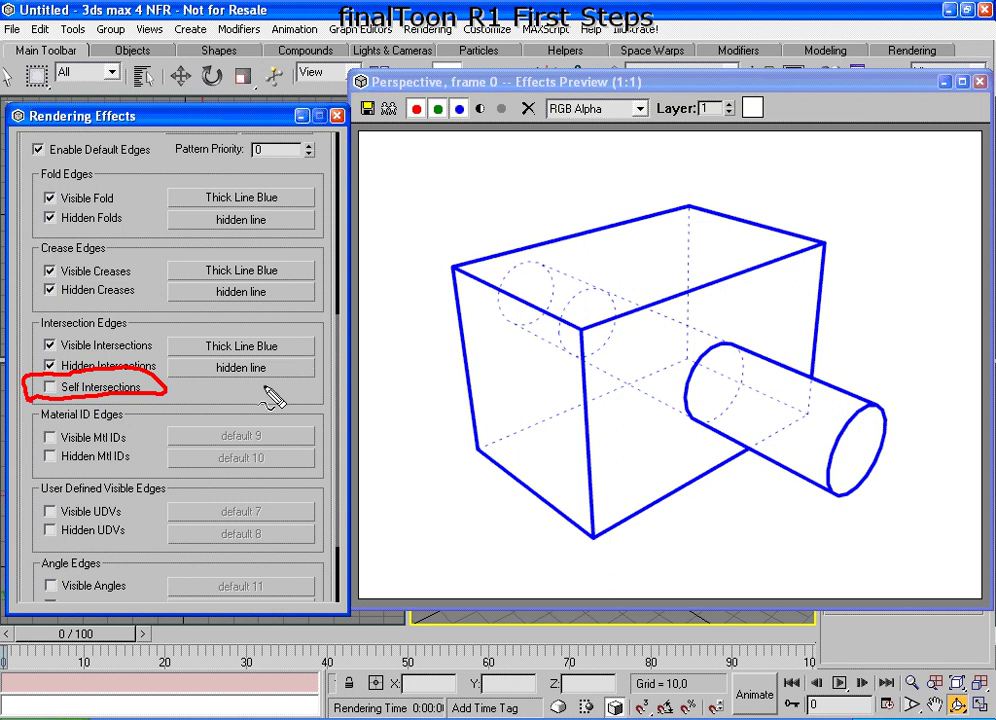
pyautogui.press('Escape')
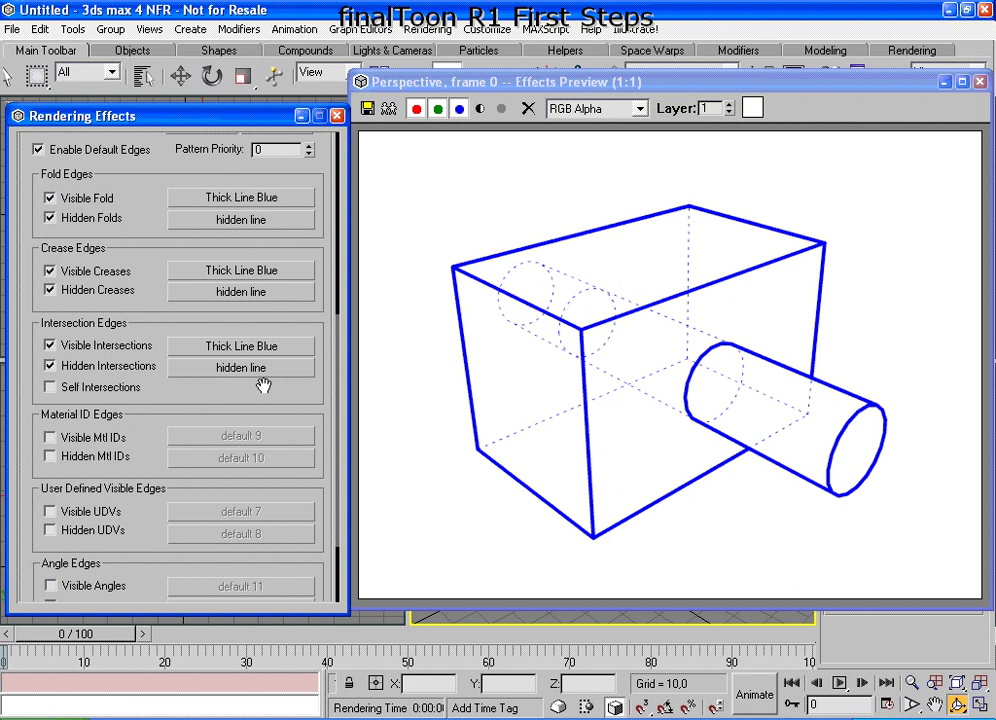
pyautogui.moveTo(210, 405); pyautogui.dragTo(218, 311)
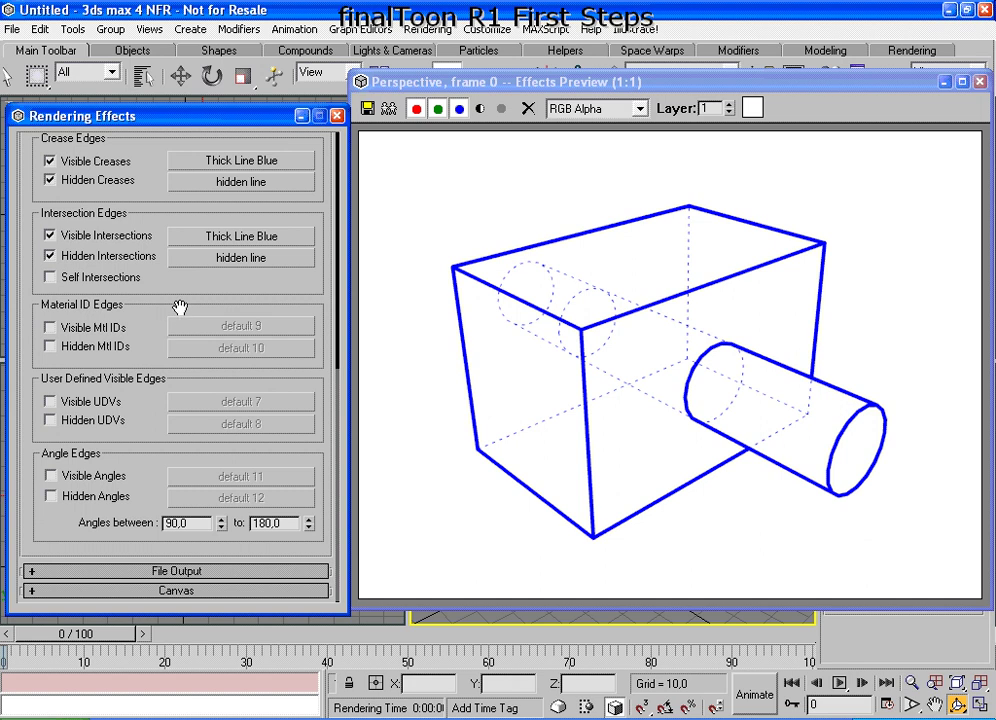
pyautogui.moveTo(108, 286)
pyautogui.mouseDown()
pyautogui.moveTo(16, 318)
pyautogui.moveTo(62, 380)
pyautogui.moveTo(130, 300)
pyautogui.mouseUp()
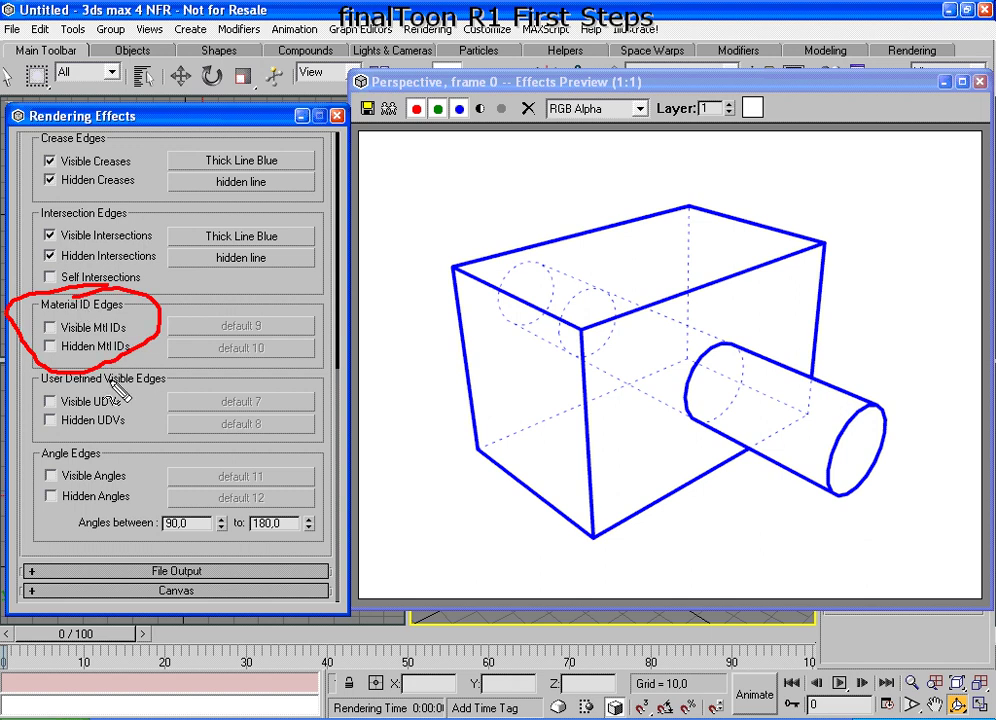
pyautogui.press('e')
pyautogui.moveTo(131, 352)
pyautogui.mouseDown()
pyautogui.moveTo(40, 377)
pyautogui.moveTo(100, 440)
pyautogui.moveTo(165, 362)
pyautogui.moveTo(115, 350)
pyautogui.mouseUp()
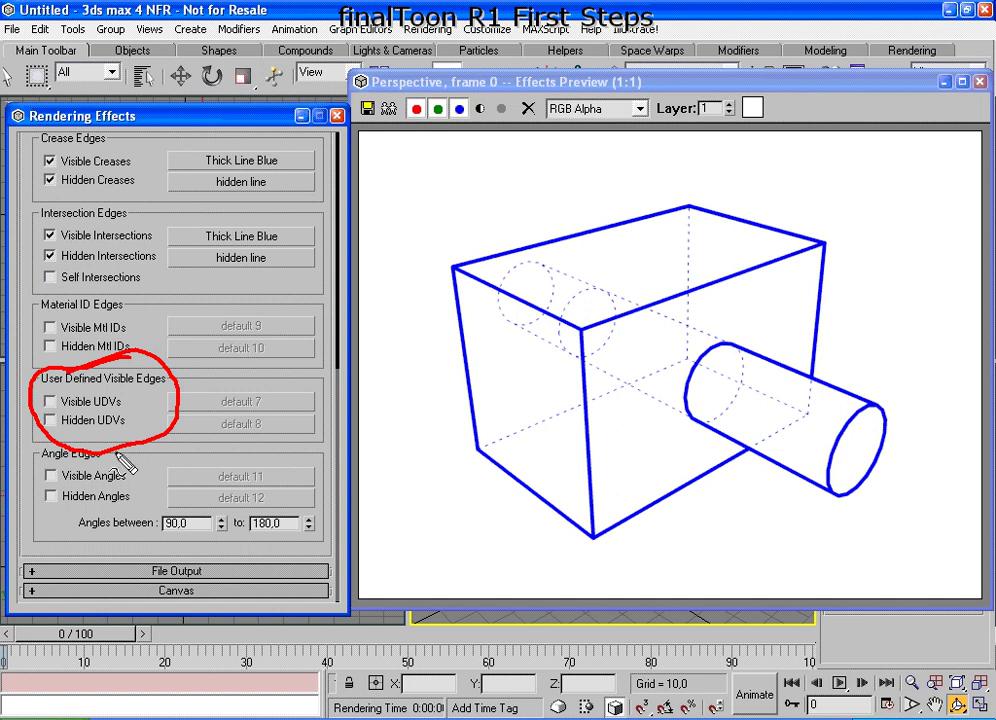
pyautogui.press('Escape')
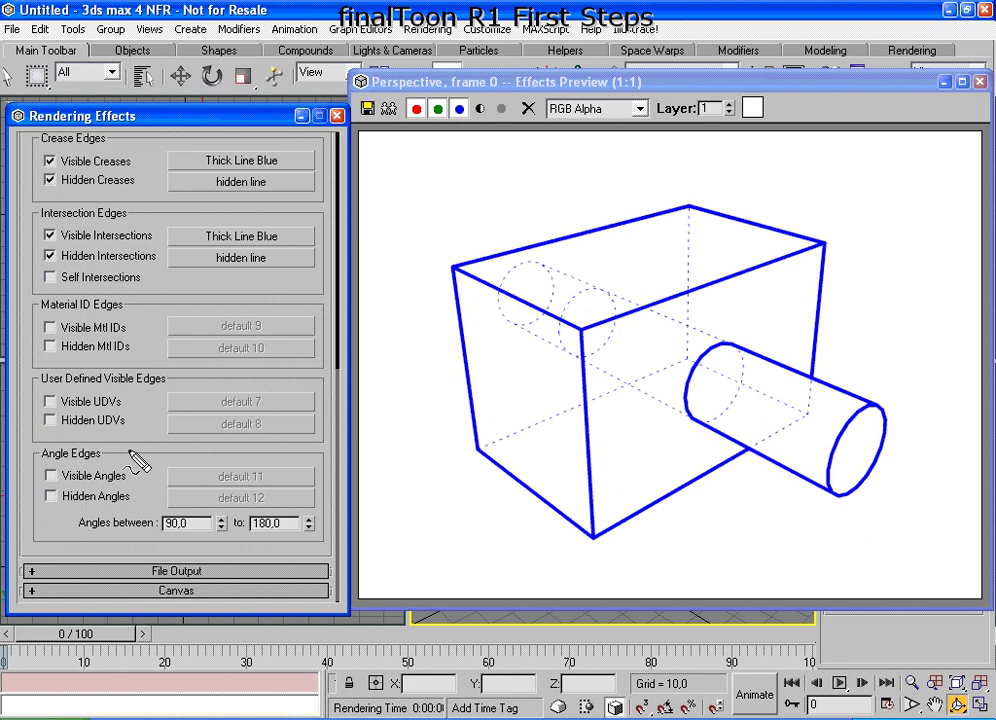
pyautogui.moveTo(147, 447)
pyautogui.mouseDown()
pyautogui.moveTo(60, 439)
pyautogui.moveTo(35, 548)
pyautogui.moveTo(100, 527)
pyautogui.moveTo(145, 447)
pyautogui.mouseUp()
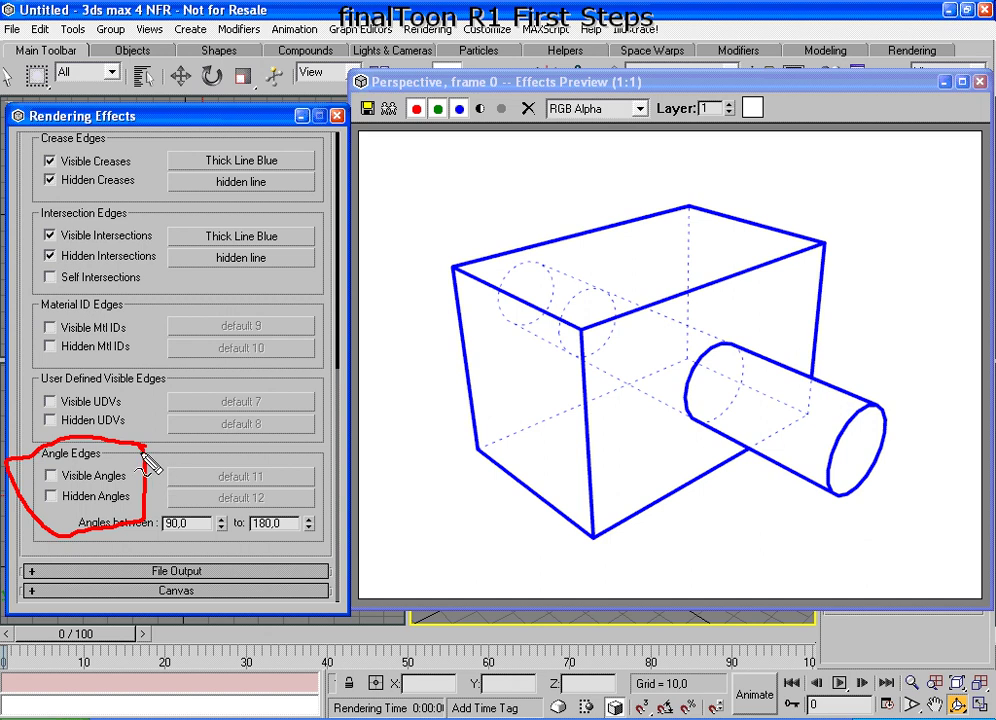
pyautogui.press('Escape')
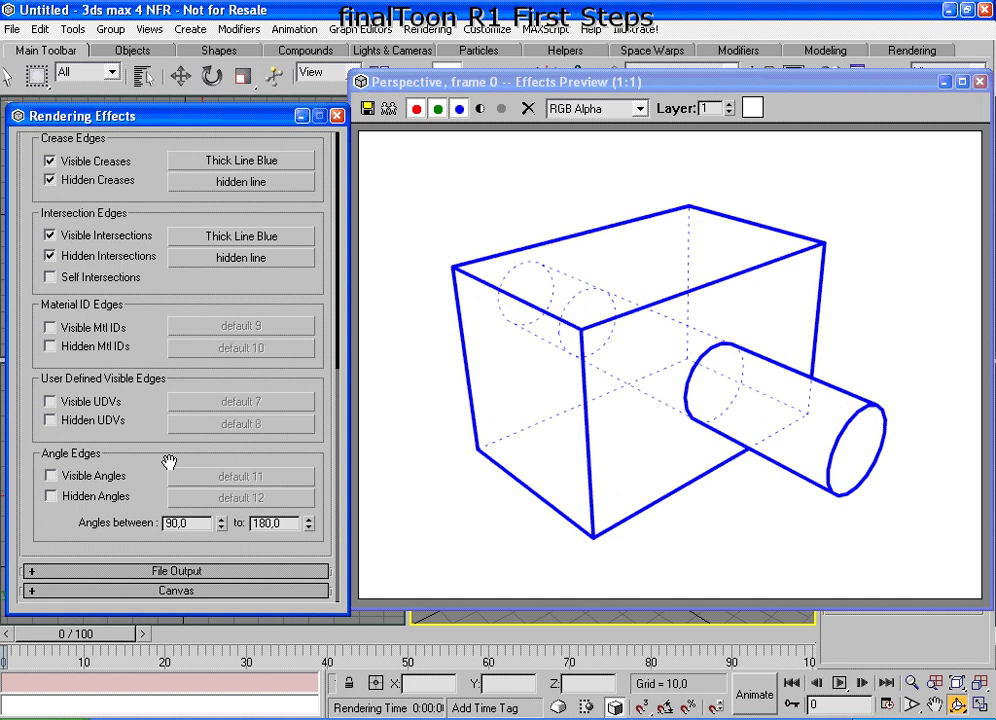
# - Enable visible angles and assign them a copy of the visible intersections' Thick Line Blue style
pyautogui.click(62, 477)
pyautogui.moveTo(183, 243); pyautogui.dragTo(203, 484)
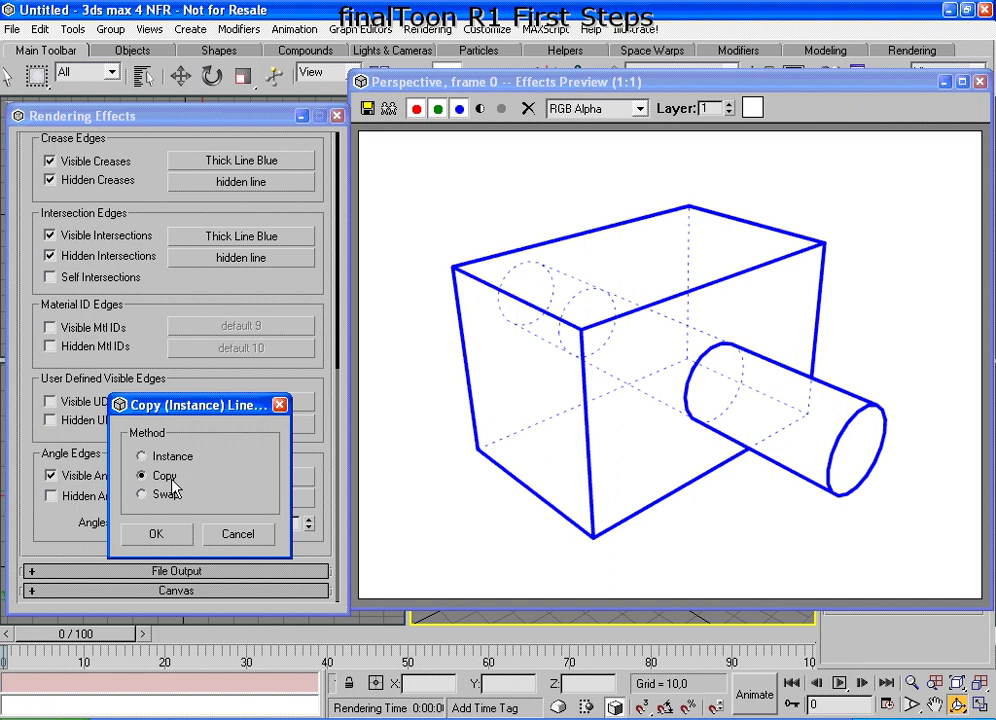
pyautogui.click(160, 536)
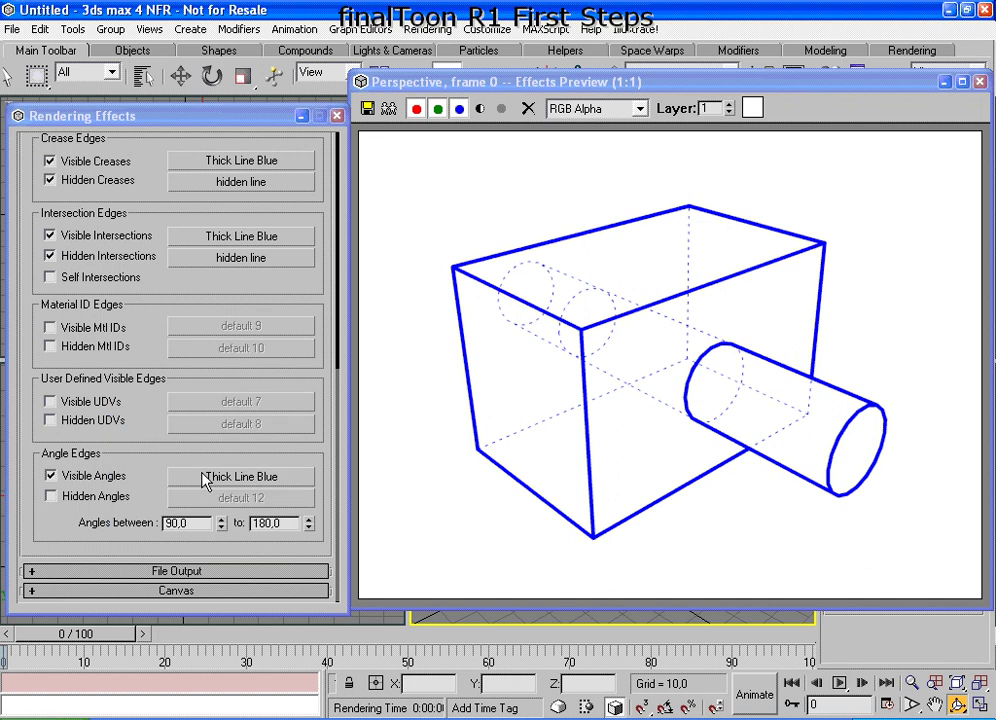
# - Set the angle edges' range to between 15 and 60 and update the scene preview
pyautogui.doubleClick(180, 523)
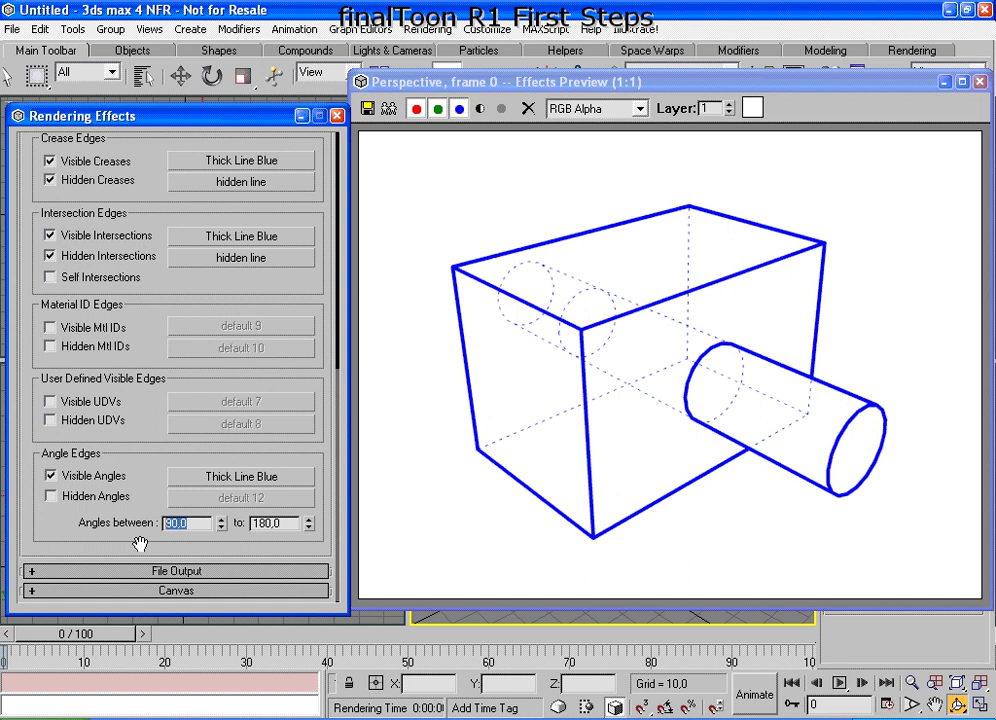
pyautogui.write('15')
pyautogui.press('Return')
pyautogui.press('Tab')
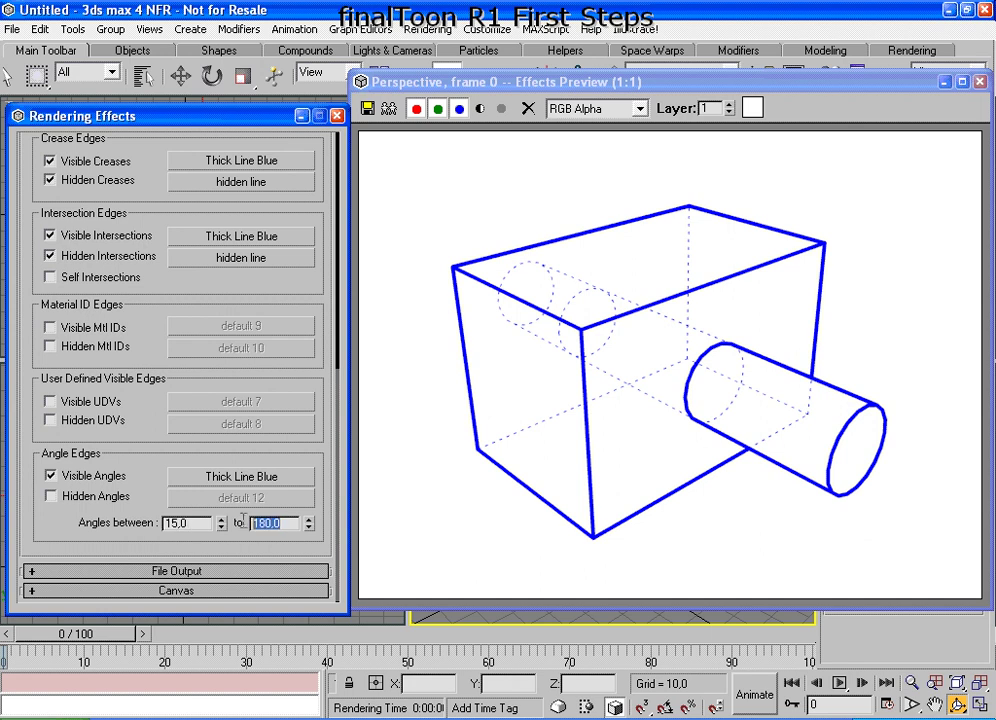
pyautogui.write('60')
pyautogui.press('Return')
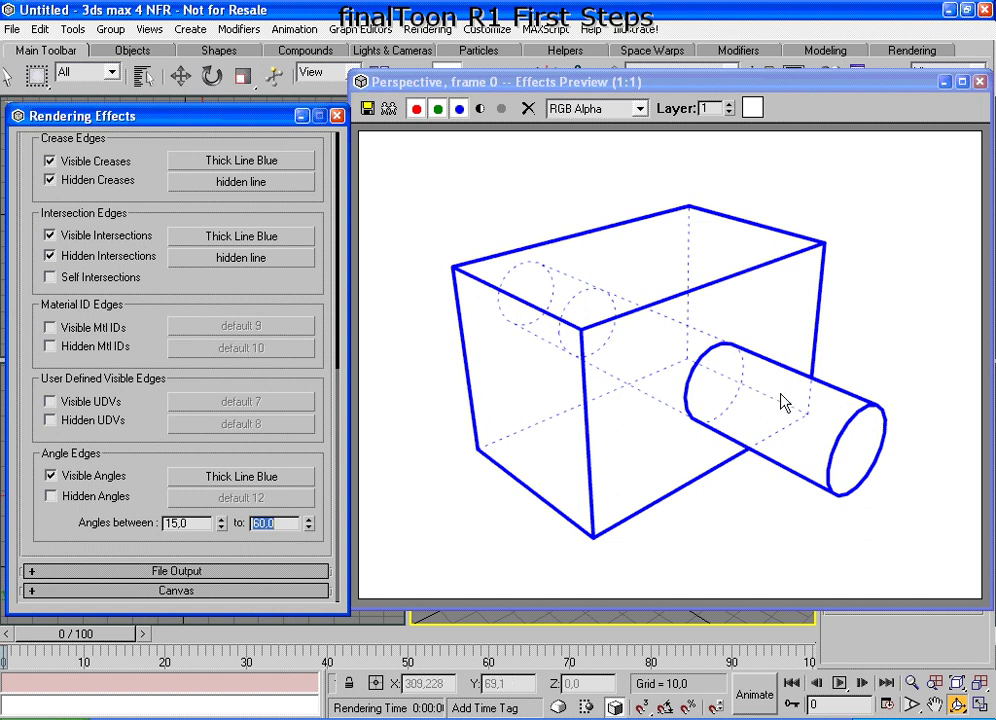
pyautogui.moveTo(790, 388)
pyautogui.mouseDown()
pyautogui.moveTo(995, 467)
pyautogui.moveTo(783, 451)
pyautogui.moveTo(843, 378)
pyautogui.mouseUp()
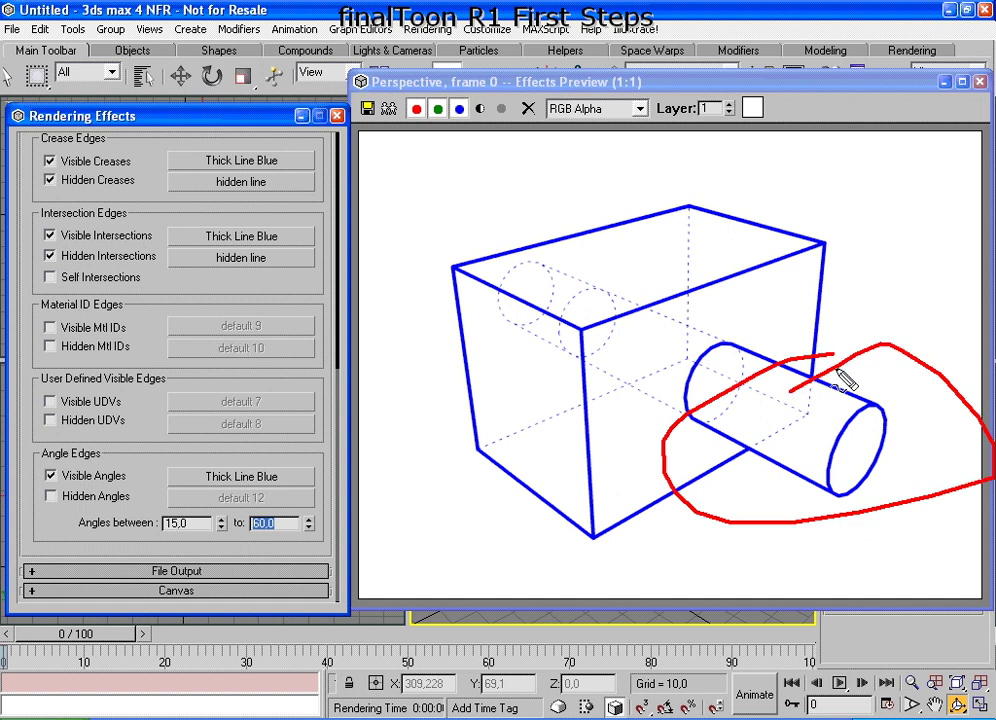
pyautogui.press('Escape')
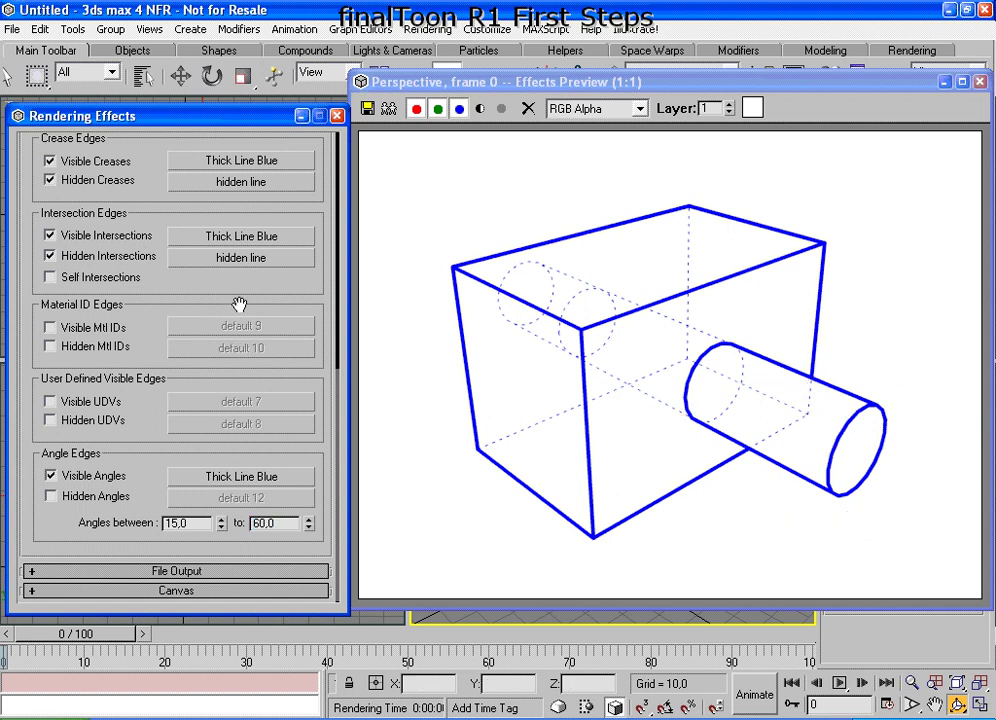
pyautogui.moveTo(240, 305); pyautogui.dragTo(250, 612)
pyautogui.click(163, 229)
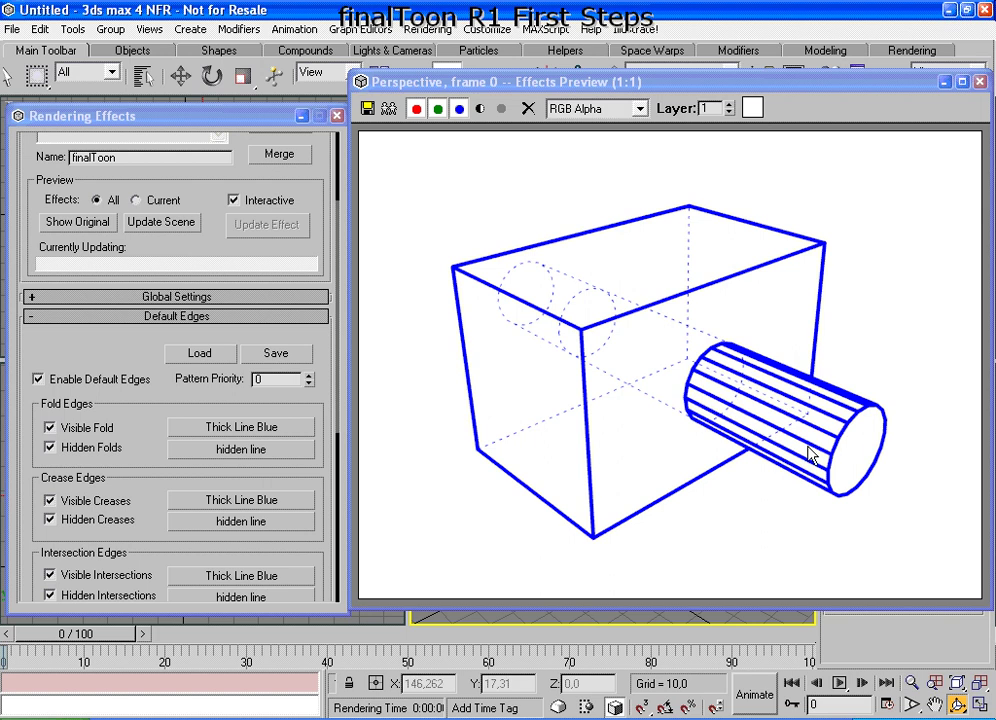
# - Try a thickness of 1 for the visible angles' Thick Line Blue style, and settle on a thickness of 2
pyautogui.click(324, 400)
pyautogui.scroll(-3, 304, 195)
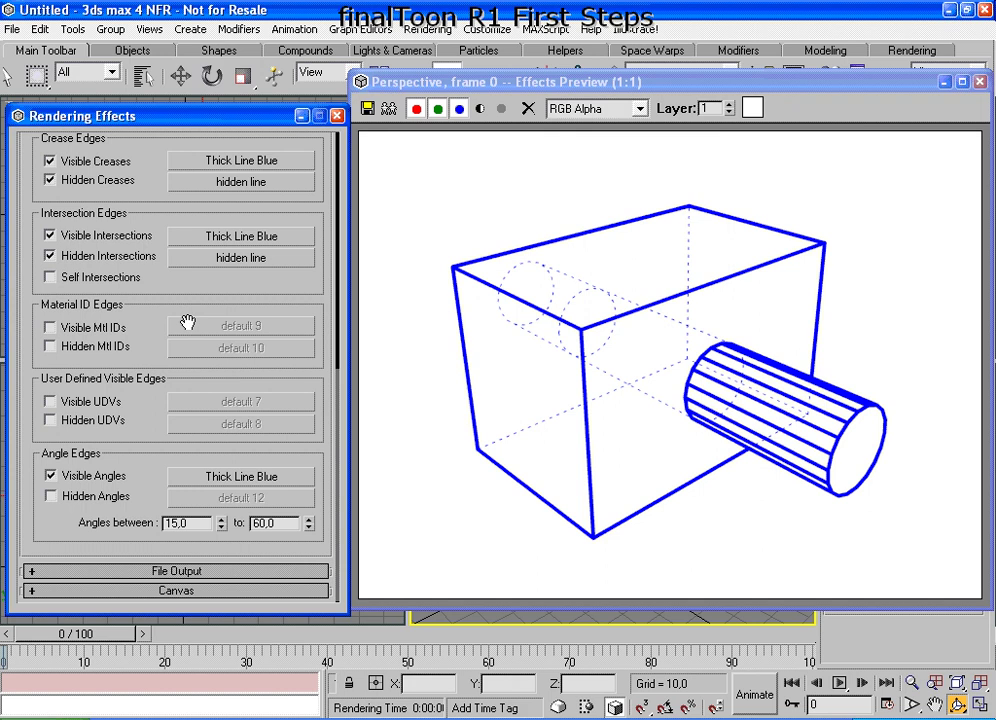
pyautogui.click(241, 476)
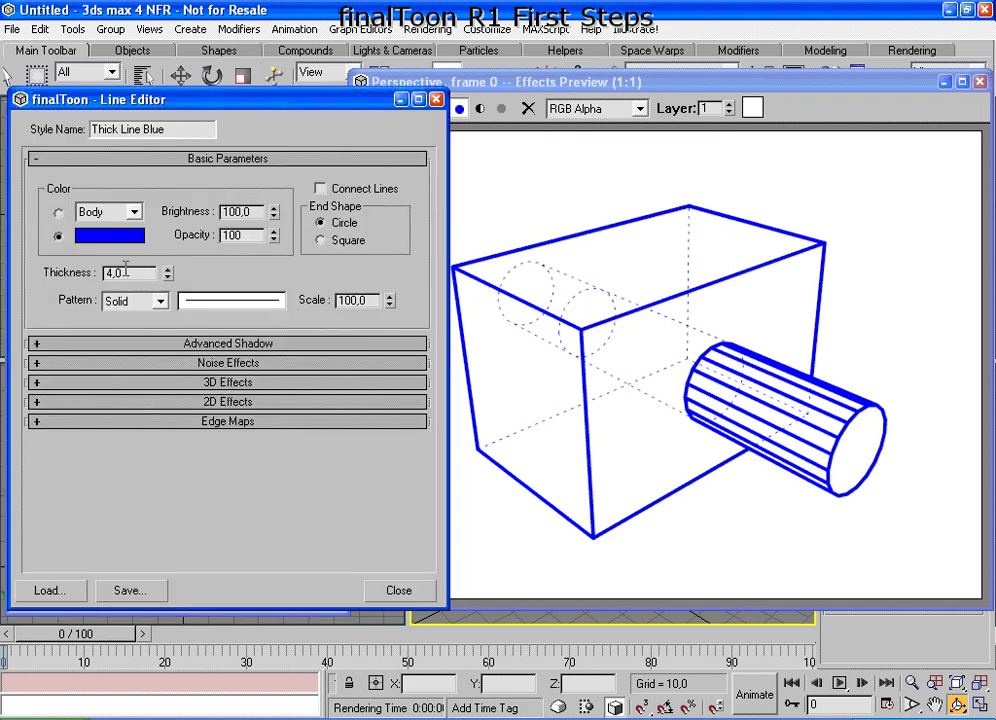
pyautogui.moveTo(125, 272); pyautogui.dragTo(63, 272)
pyautogui.write('1')
pyautogui.press('Return')
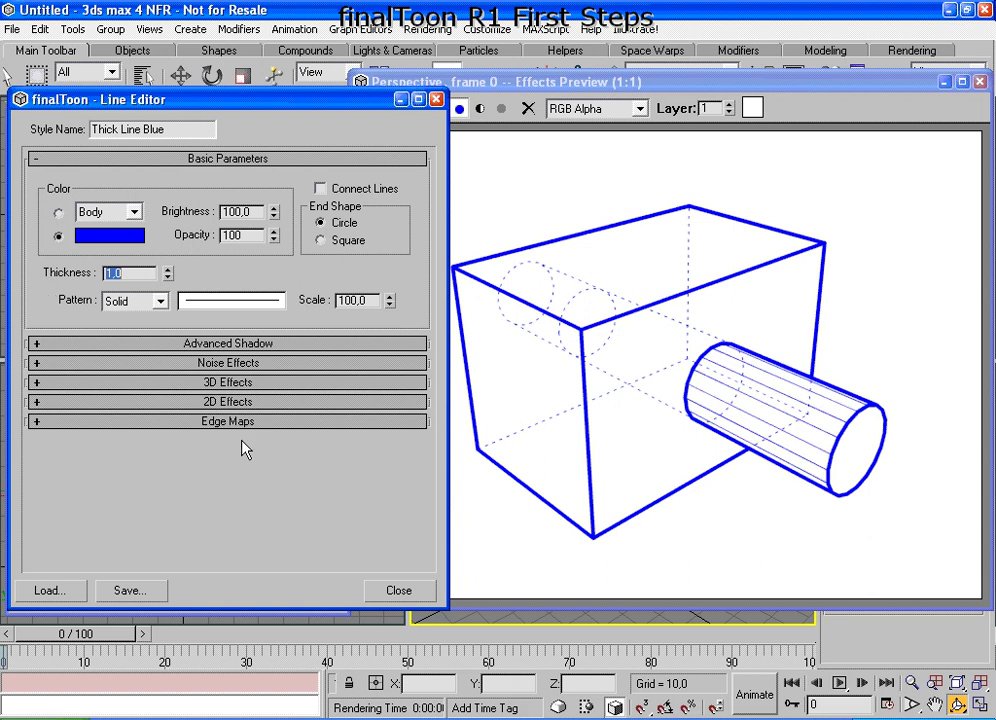
pyautogui.write('2')
pyautogui.press('Return')
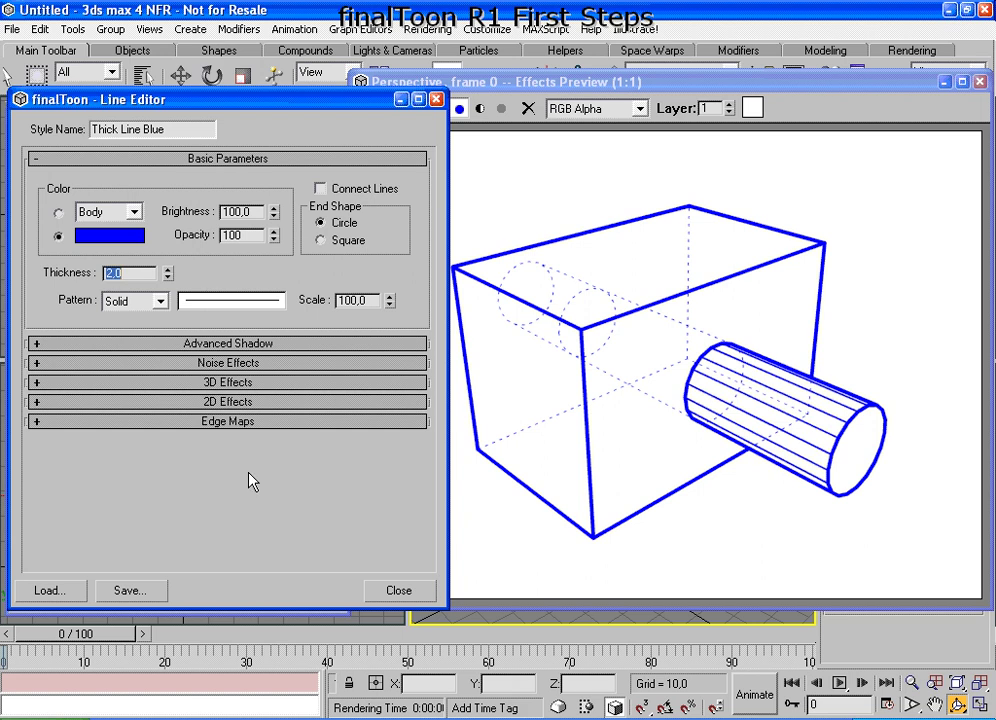
pyautogui.click(390, 591)
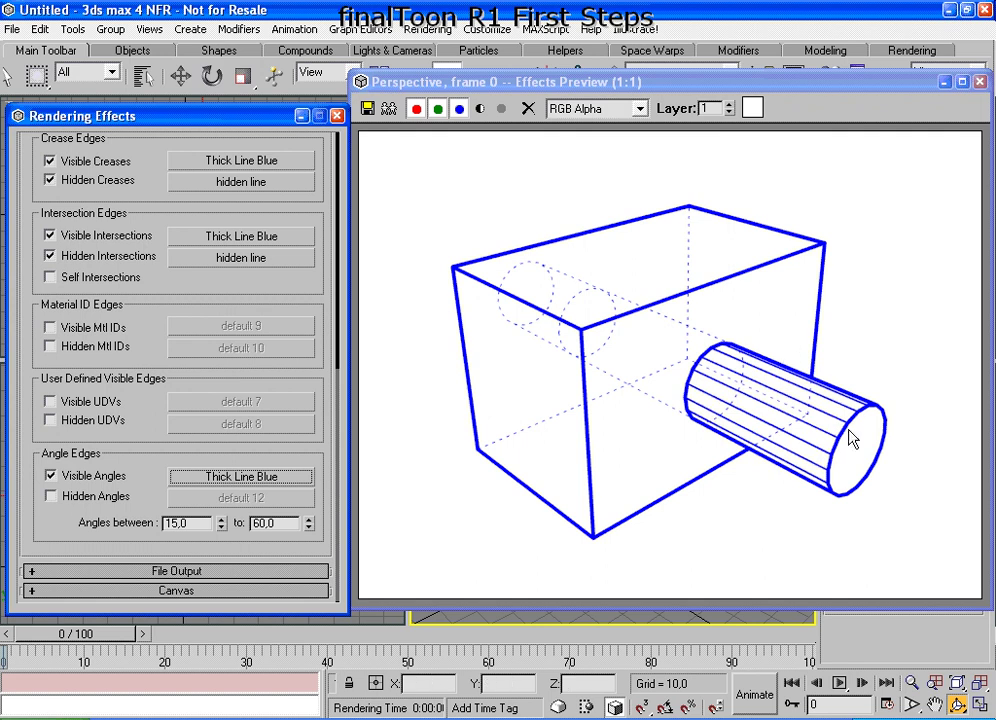
# - Set the opacity of the visible angles' line style to 50
pyautogui.click(238, 478)
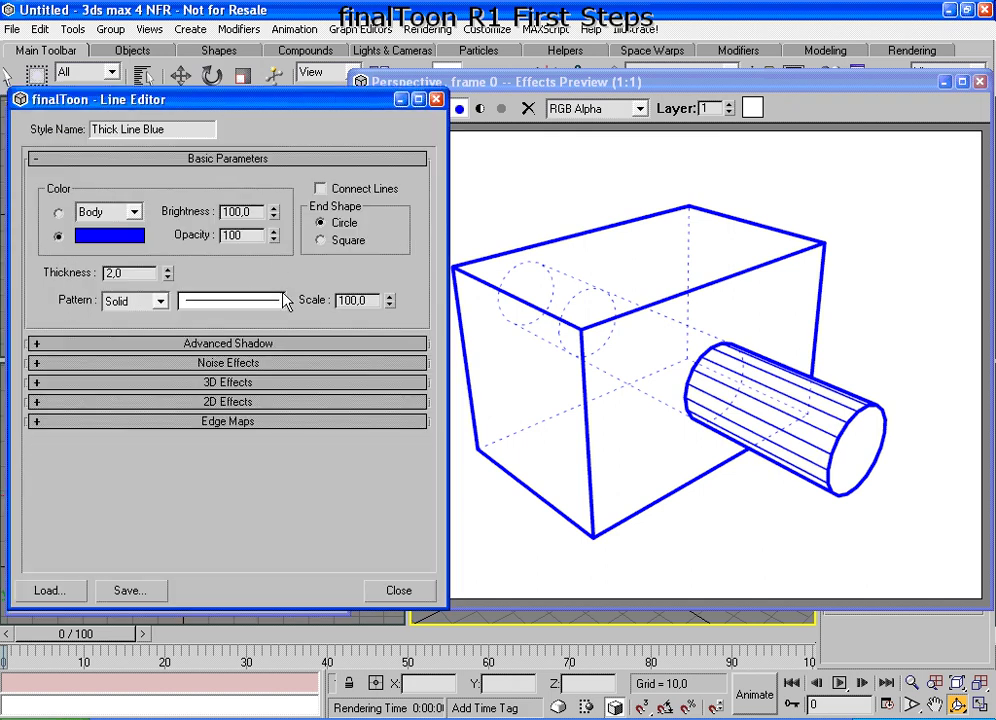
pyautogui.doubleClick(226, 235)
pyautogui.write('50')
pyautogui.press('Return')
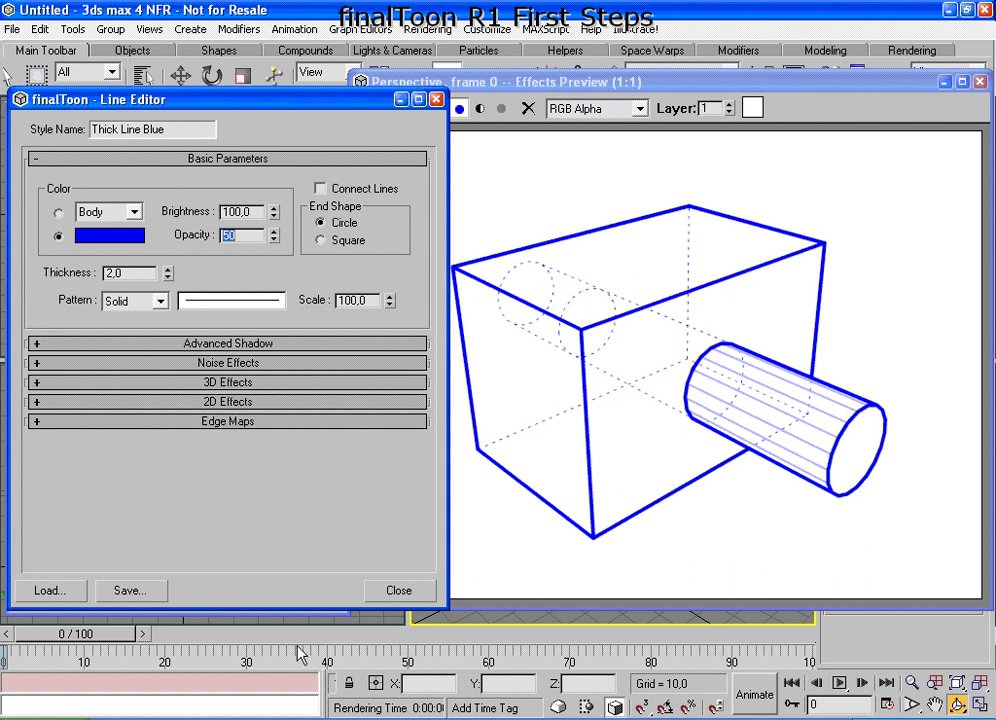
pyautogui.click(376, 591)
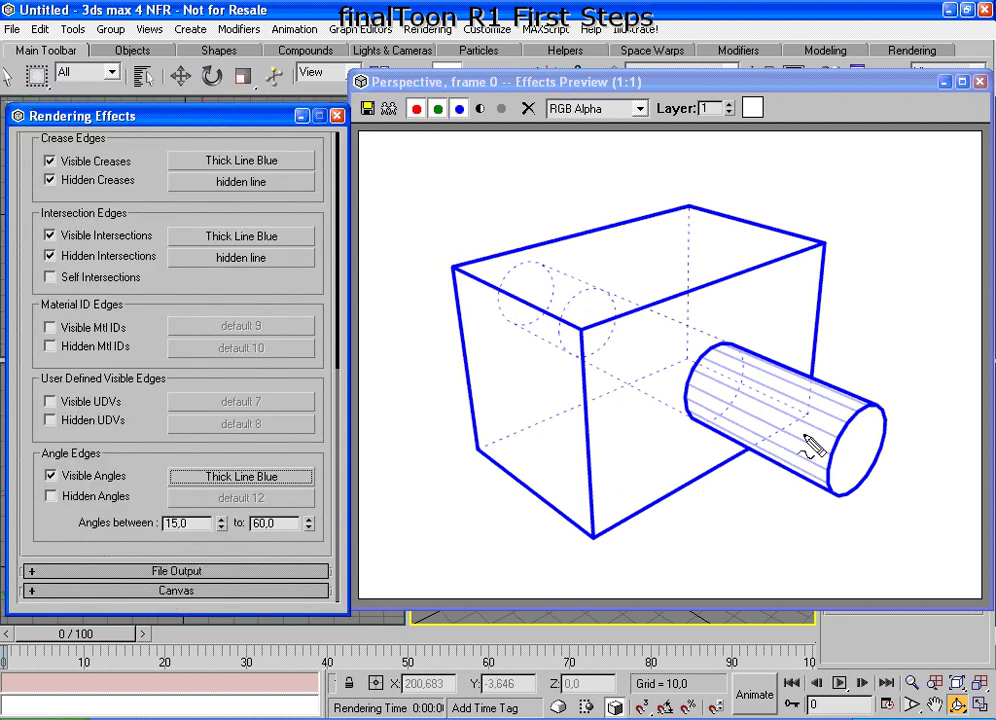
pyautogui.moveTo(855, 400); pyautogui.dragTo(827, 436)
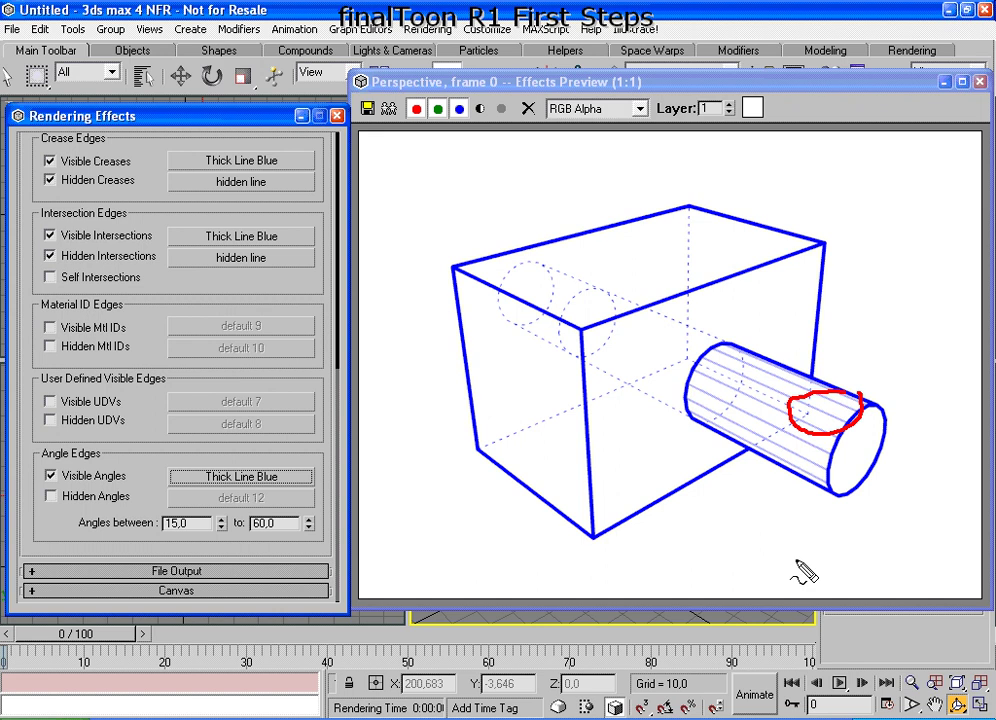
pyautogui.press('Escape')
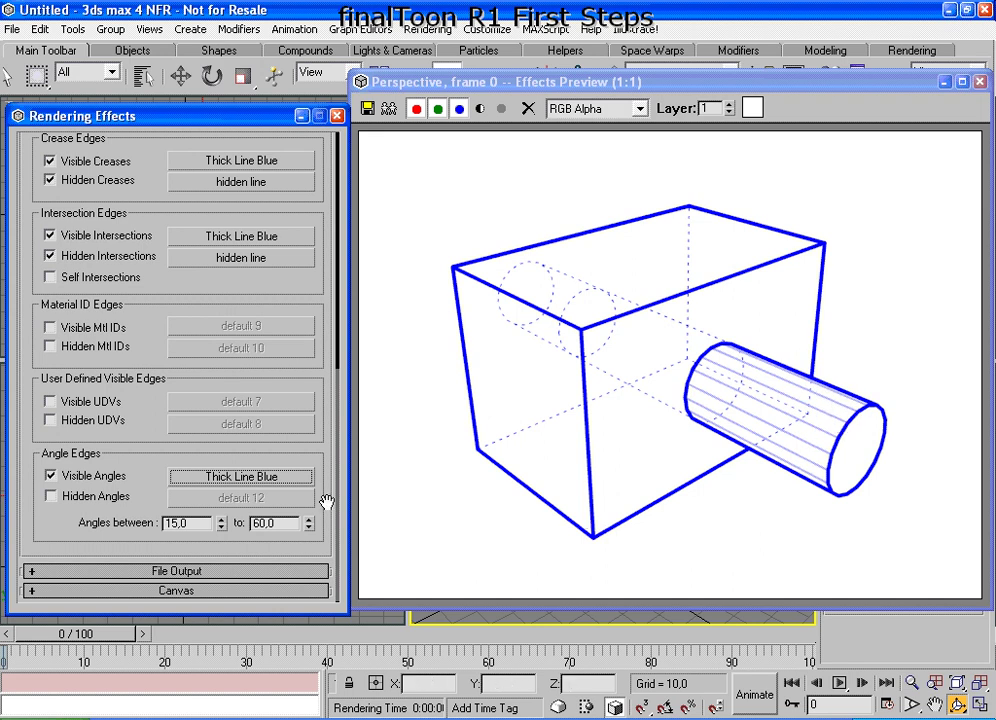
# - Enable hidden angles with a copy of the hidden intersections' hidden line style and update the scene preview
pyautogui.click(70, 500)
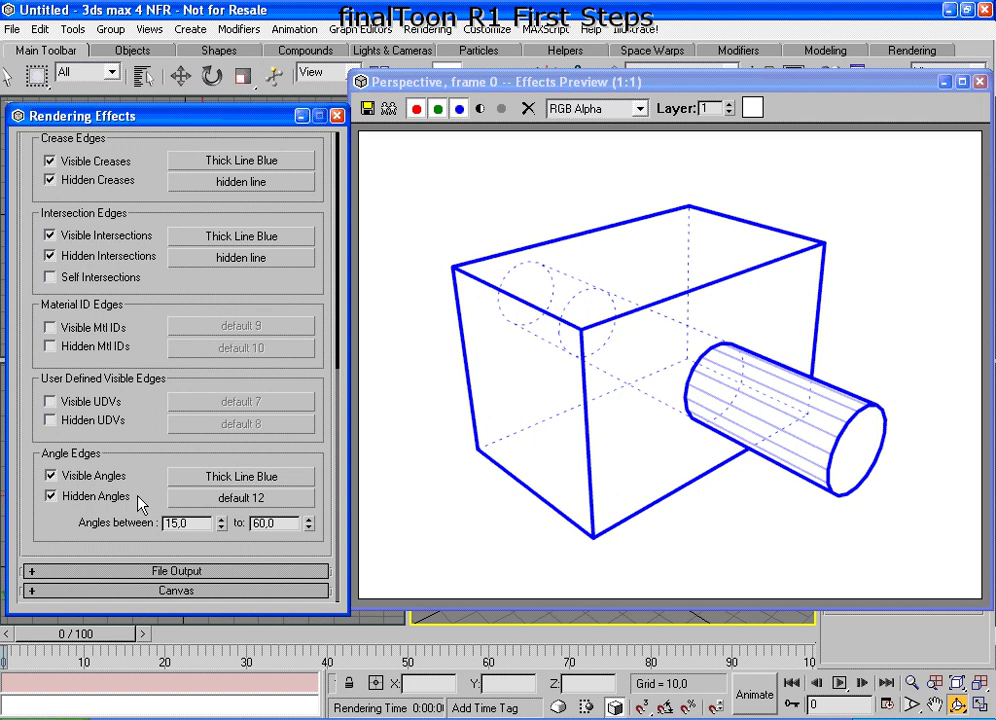
pyautogui.moveTo(228, 262); pyautogui.dragTo(196, 500)
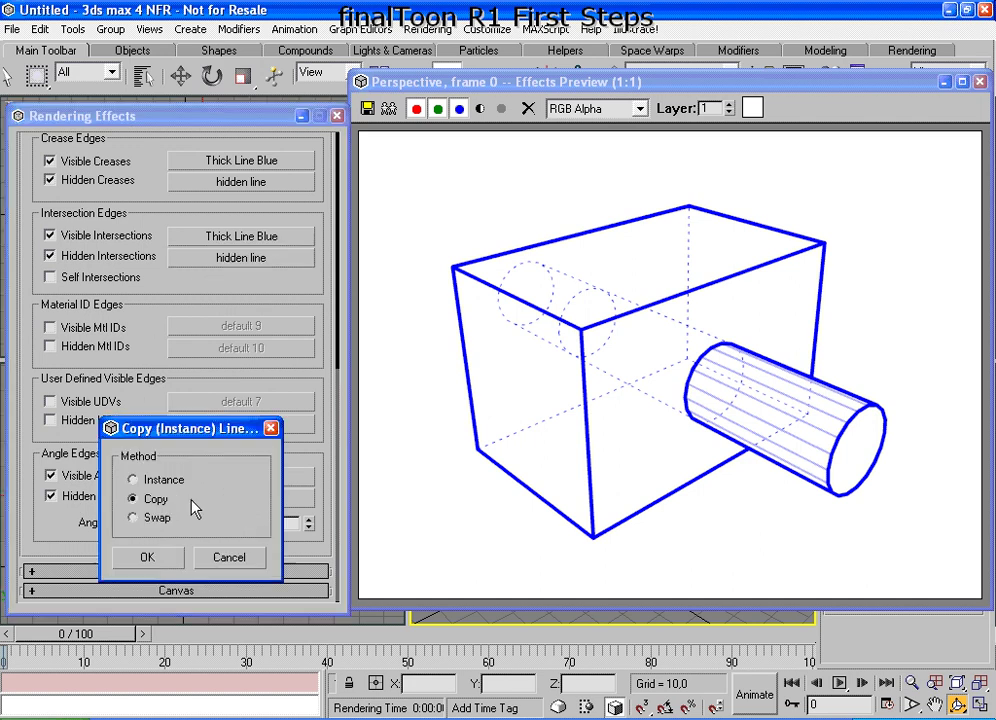
pyautogui.click(165, 560)
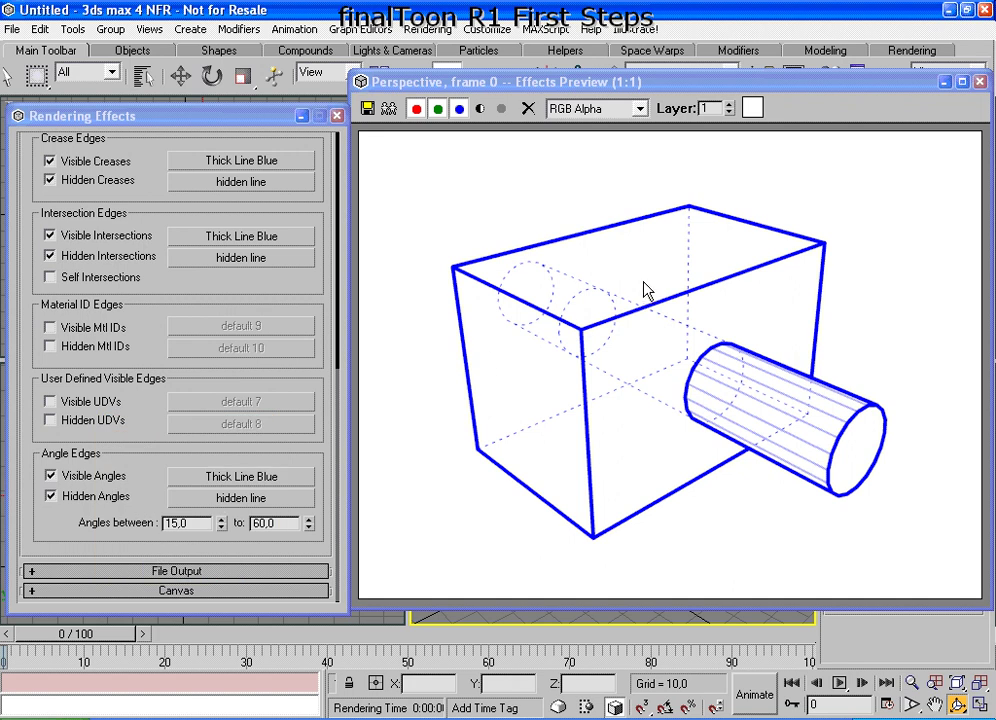
pyautogui.click(208, 499)
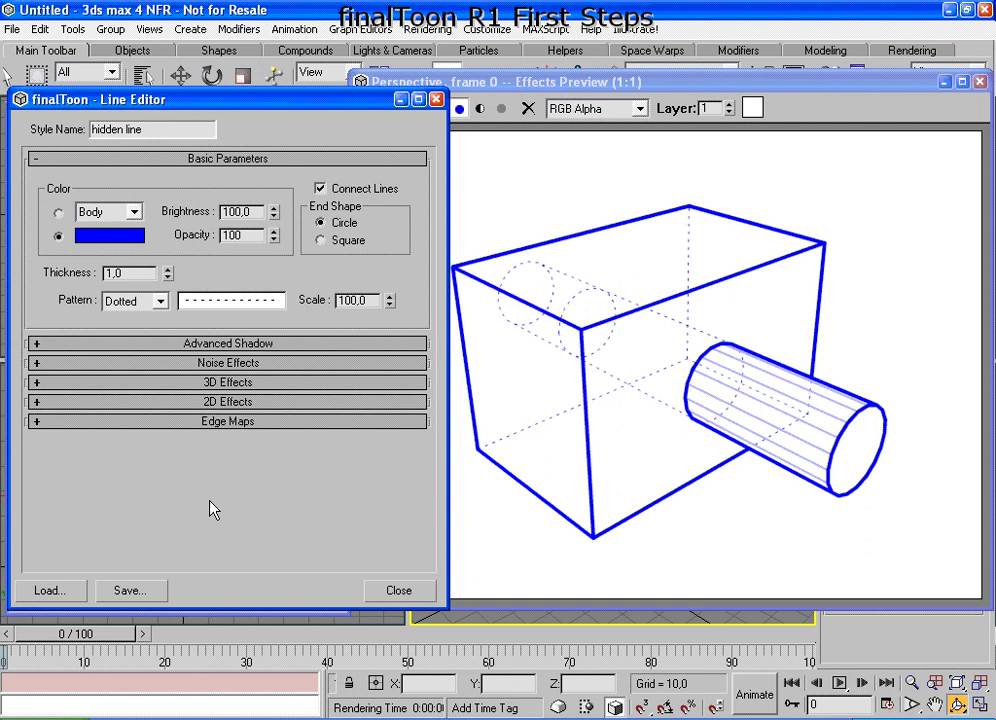
pyautogui.click(398, 591)
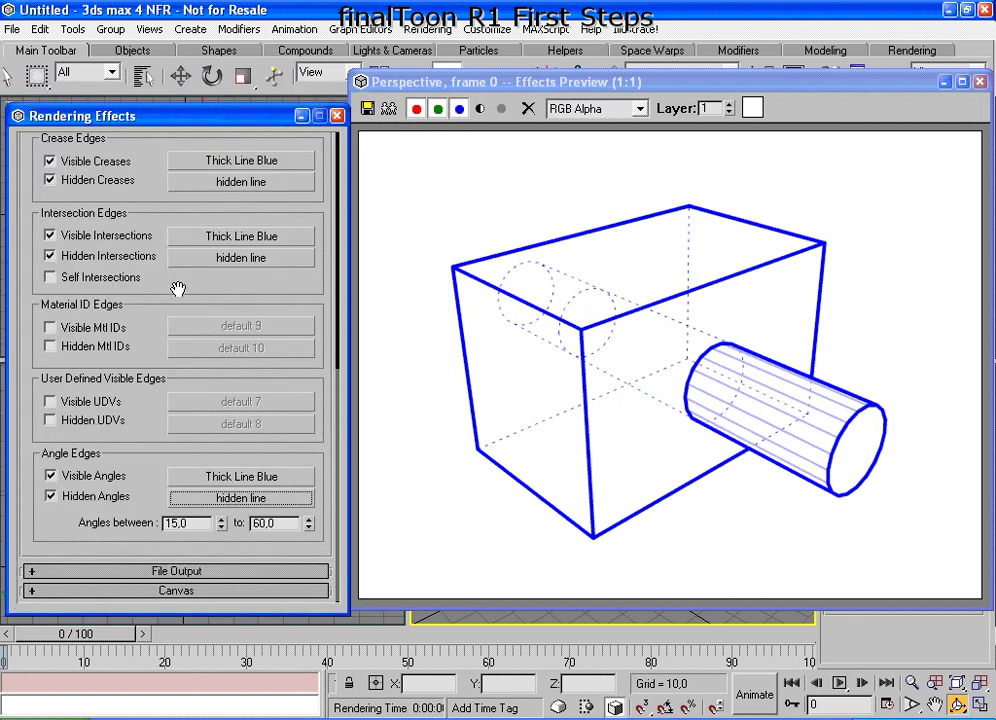
pyautogui.scroll(5, 207, 291)
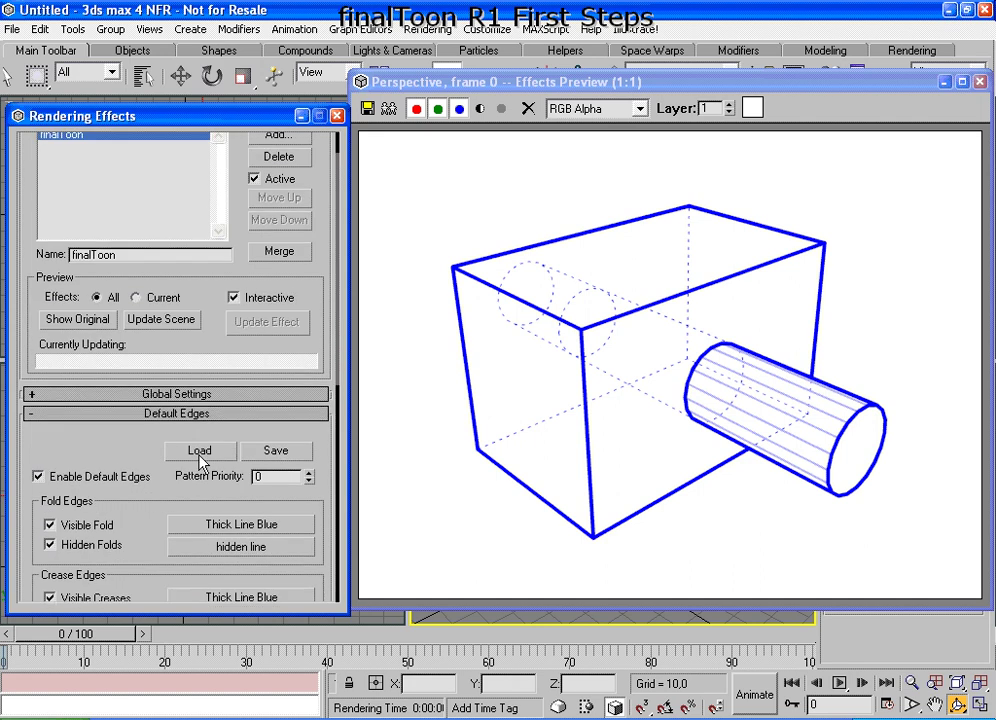
pyautogui.click(178, 323)
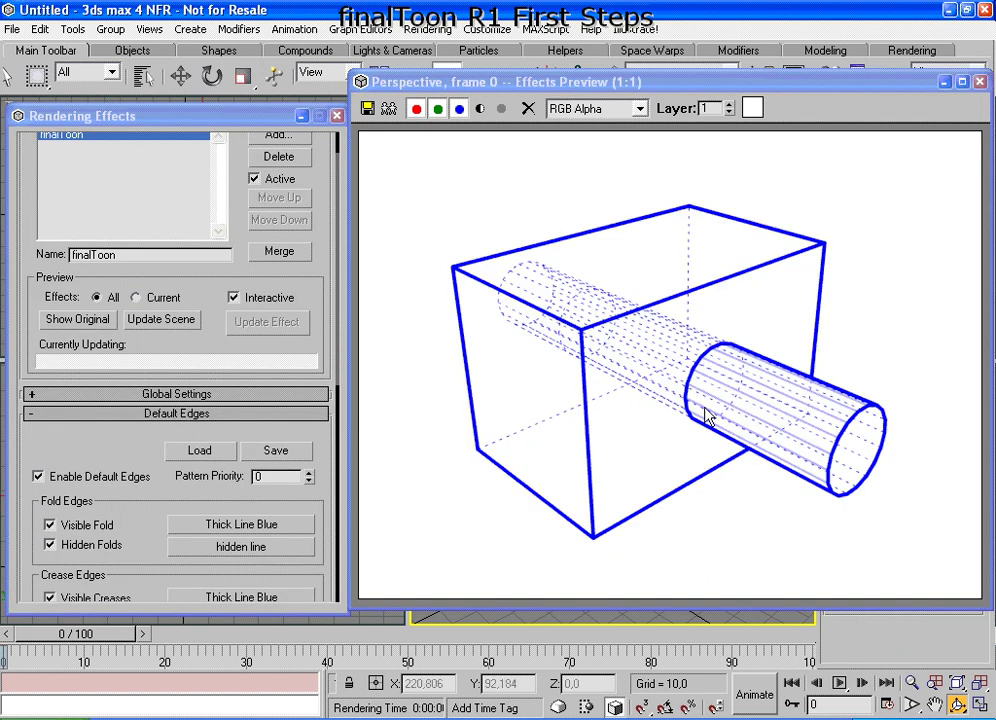
# - Try opacities of 10 and 20 for the hidden angles' line style, and settle on an opacity of 30
pyautogui.scroll(-3, 151, 424)
pyautogui.scroll(-10, 151, 424)
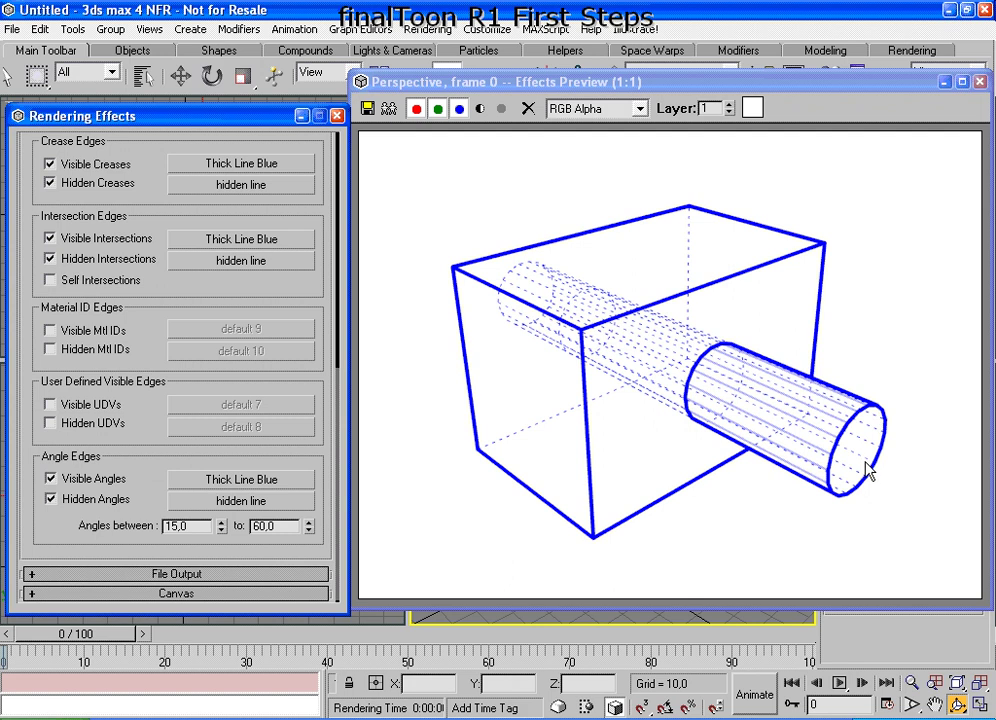
pyautogui.click(241, 501)
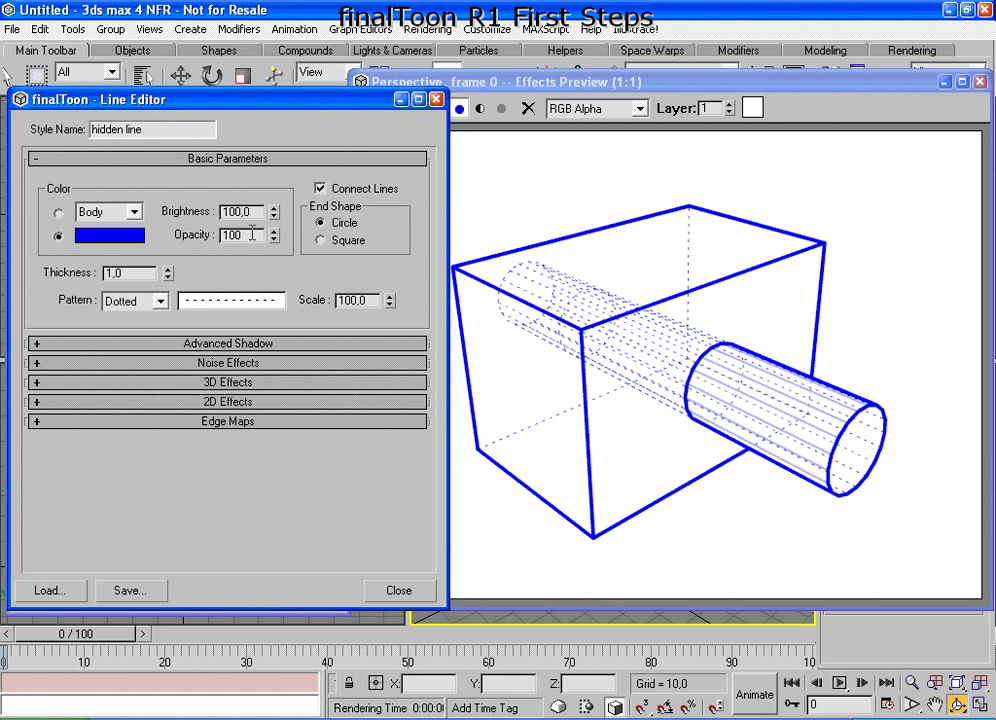
pyautogui.moveTo(253, 234); pyautogui.dragTo(203, 243)
pyautogui.write('10')
pyautogui.press('Return')
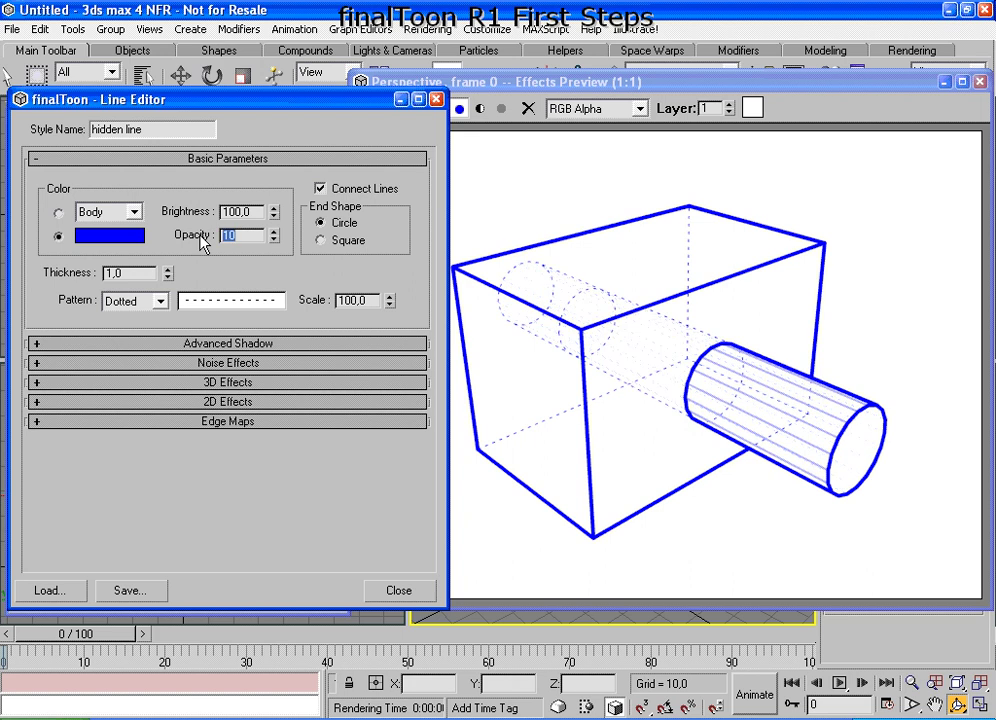
pyautogui.write('20')
pyautogui.press('Return')
pyautogui.write('30')
pyautogui.press('Return')
# - Try the Dashed pattern for the hidden angles' line style, and settle on the Solid pattern
pyautogui.click(160, 301)
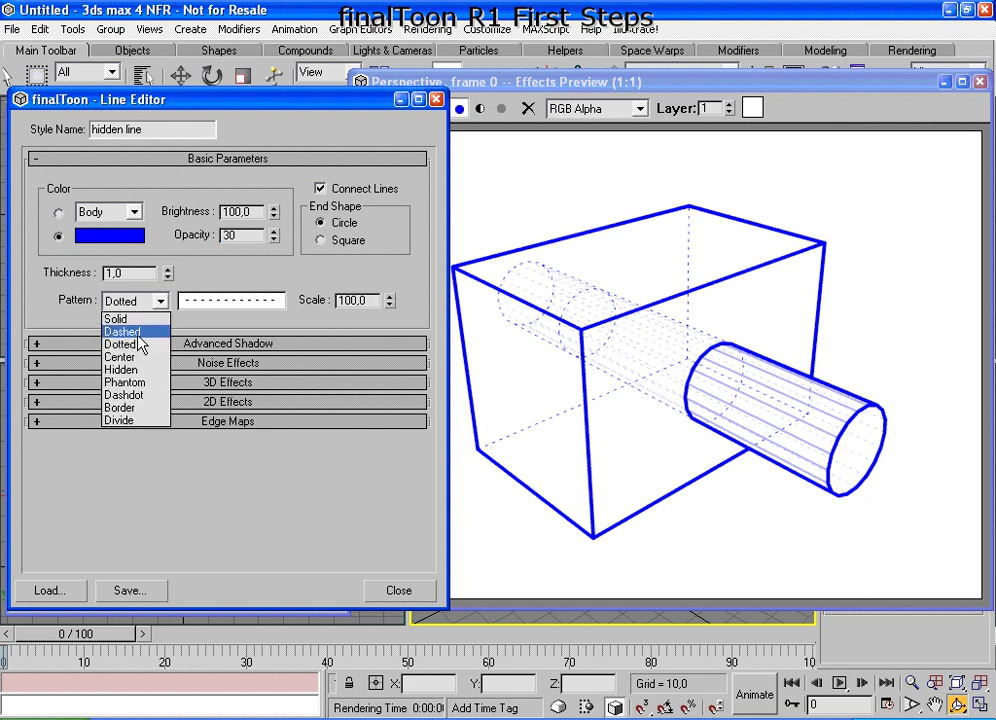
pyautogui.click(142, 332)
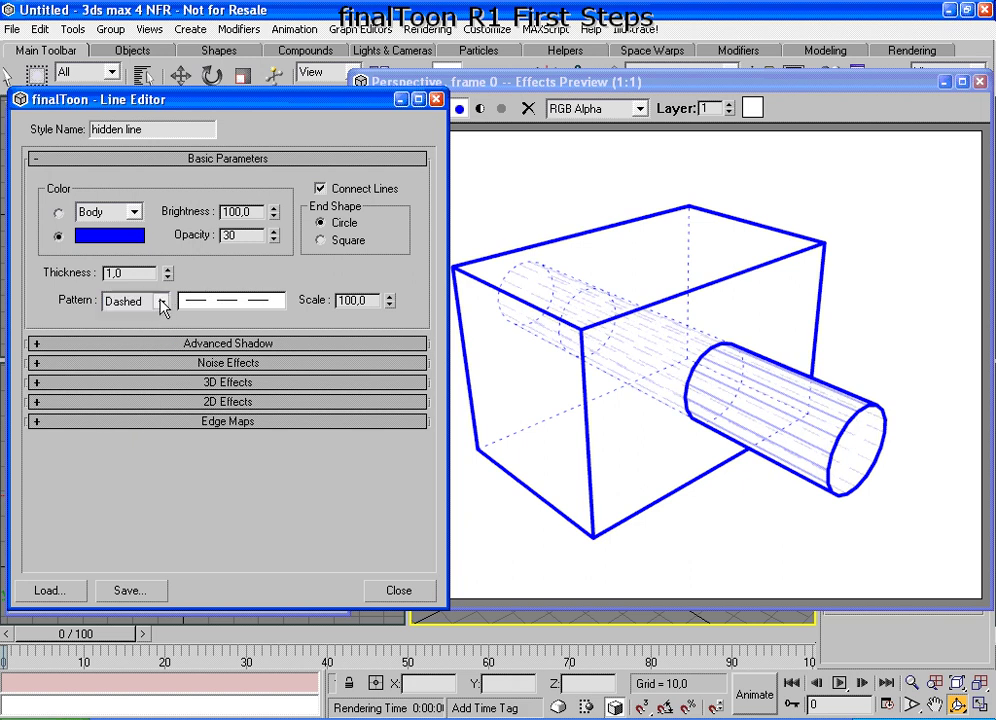
pyautogui.click(160, 301)
pyautogui.click(120, 316)
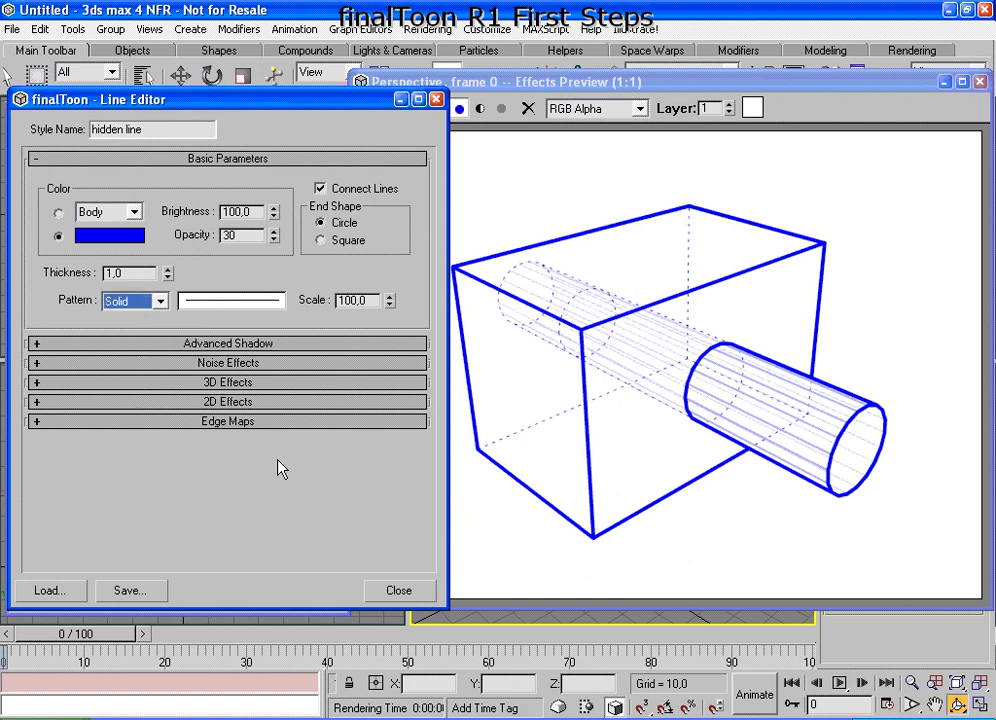
pyautogui.click(404, 594)
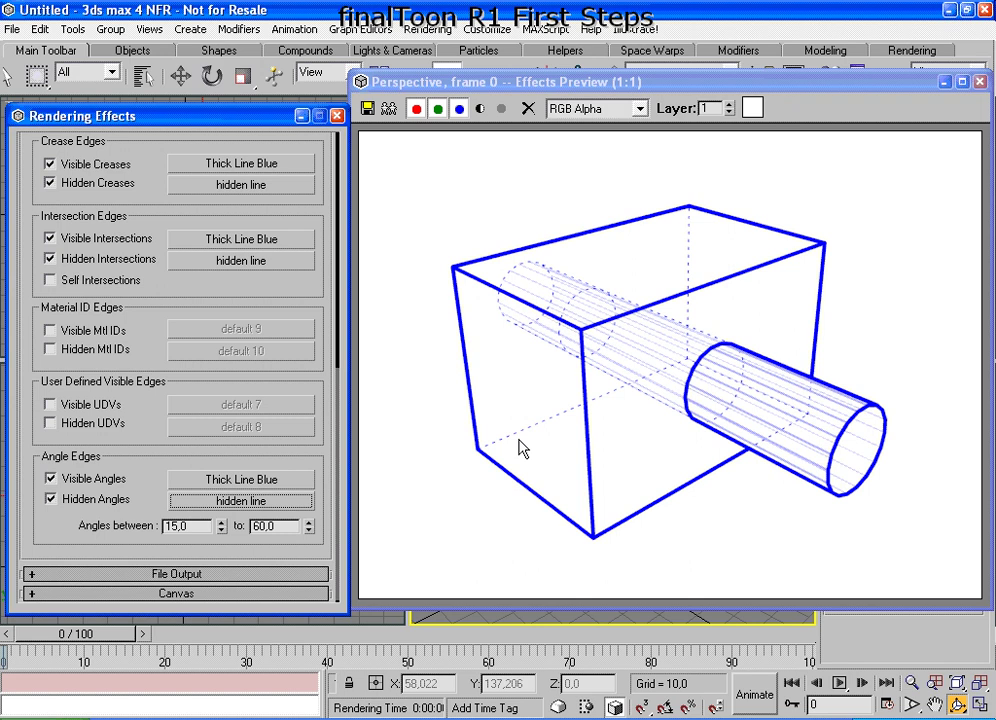
# - Collapse the default edges settings and examine the effect's interactive preview option alongside the rendered scene
pyautogui.click(300, 458)
pyautogui.moveTo(300, 458); pyautogui.dragTo(305, 671)
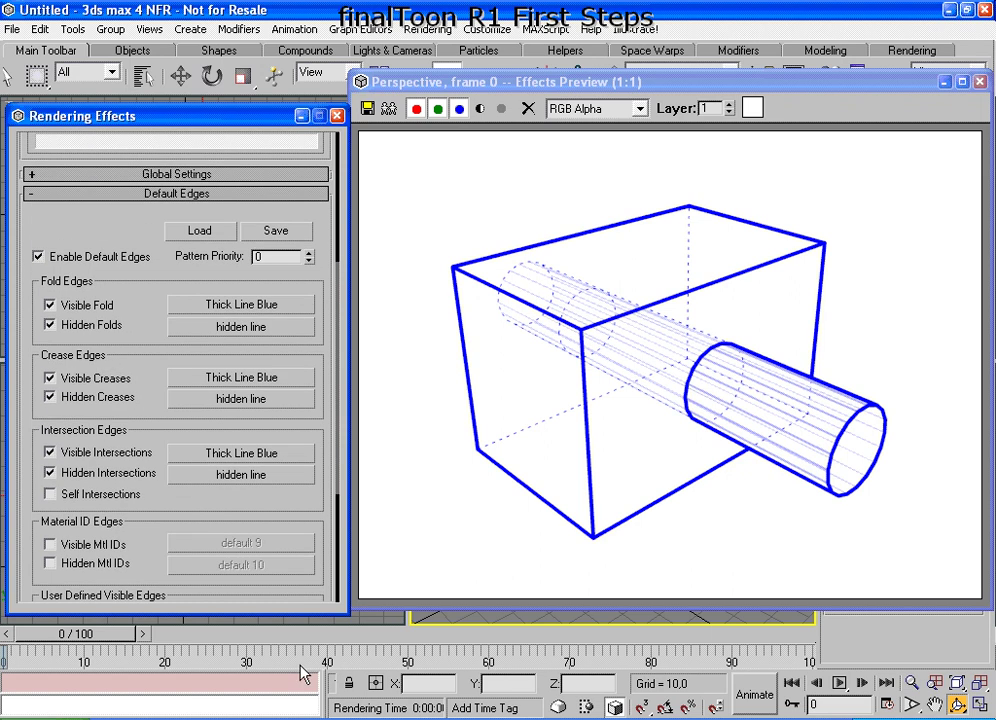
pyautogui.click(310, 195)
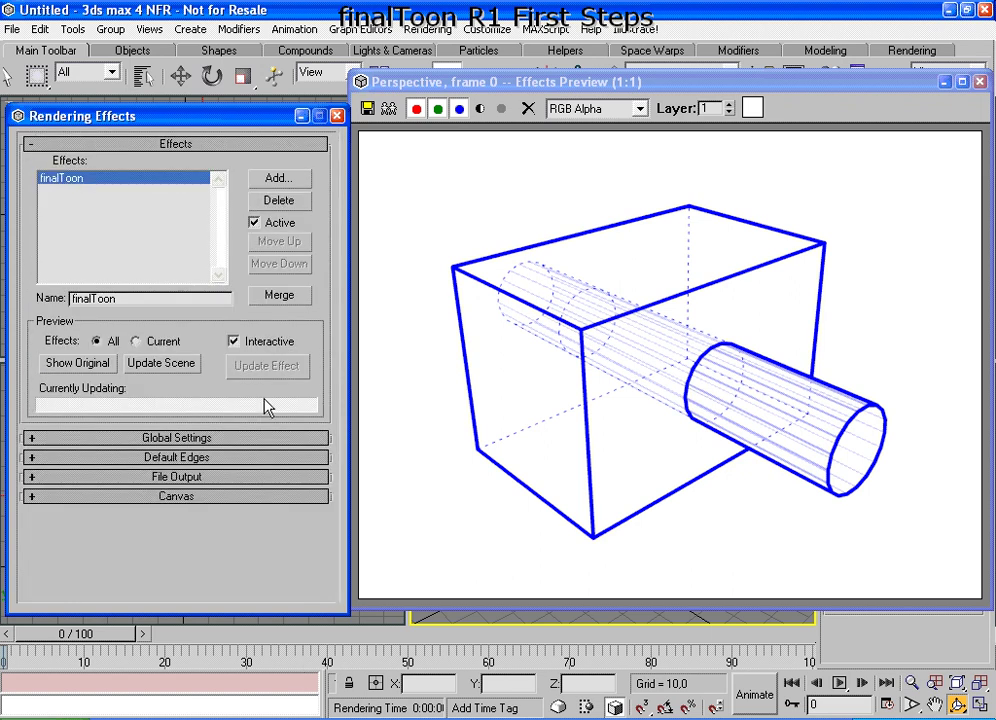
pyautogui.moveTo(312, 328)
pyautogui.mouseDown()
pyautogui.moveTo(282, 322)
pyautogui.moveTo(214, 350)
pyautogui.moveTo(322, 378)
pyautogui.moveTo(318, 345)
pyautogui.mouseUp()
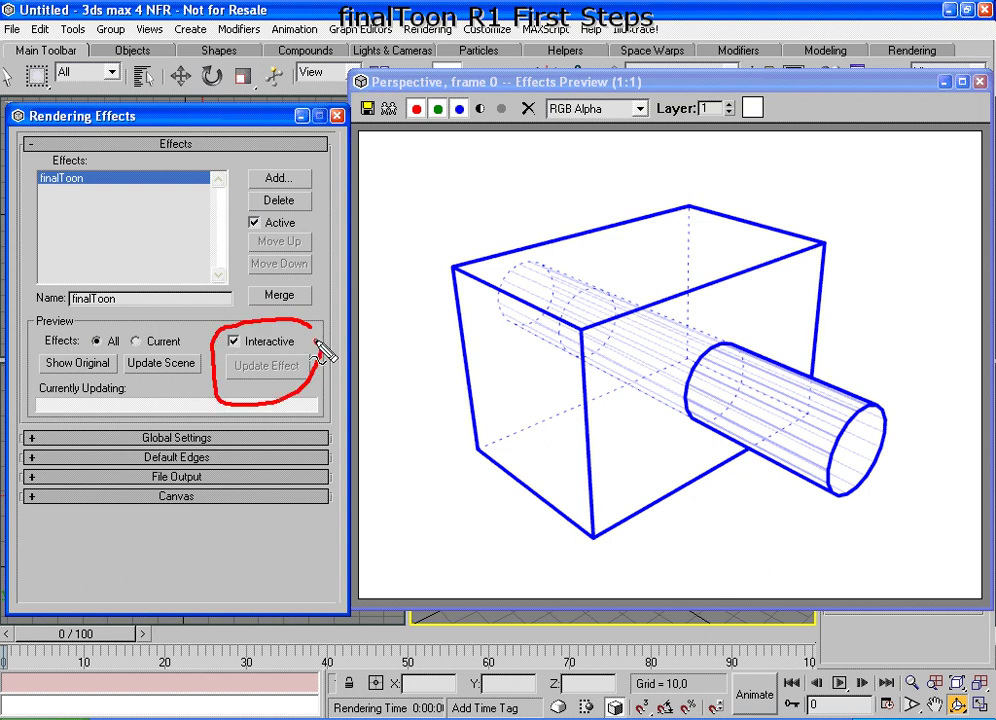
pyautogui.moveTo(866, 383)
pyautogui.mouseDown()
pyautogui.moveTo(755, 212)
pyautogui.moveTo(857, 458)
pyautogui.moveTo(838, 352)
pyautogui.mouseUp()
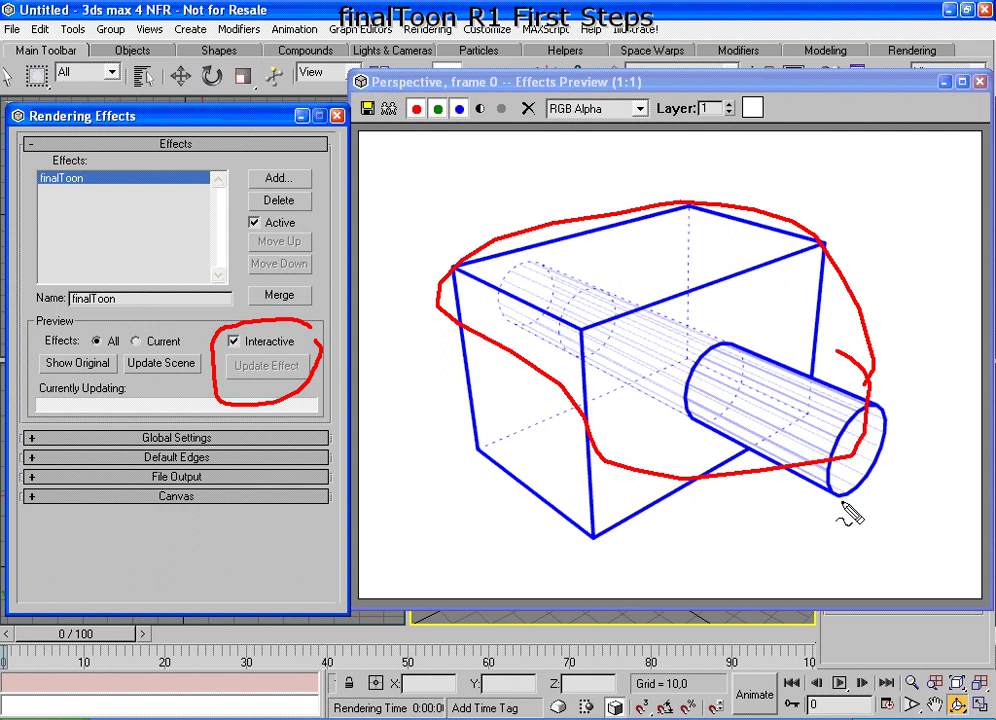
pyautogui.press('Escape')
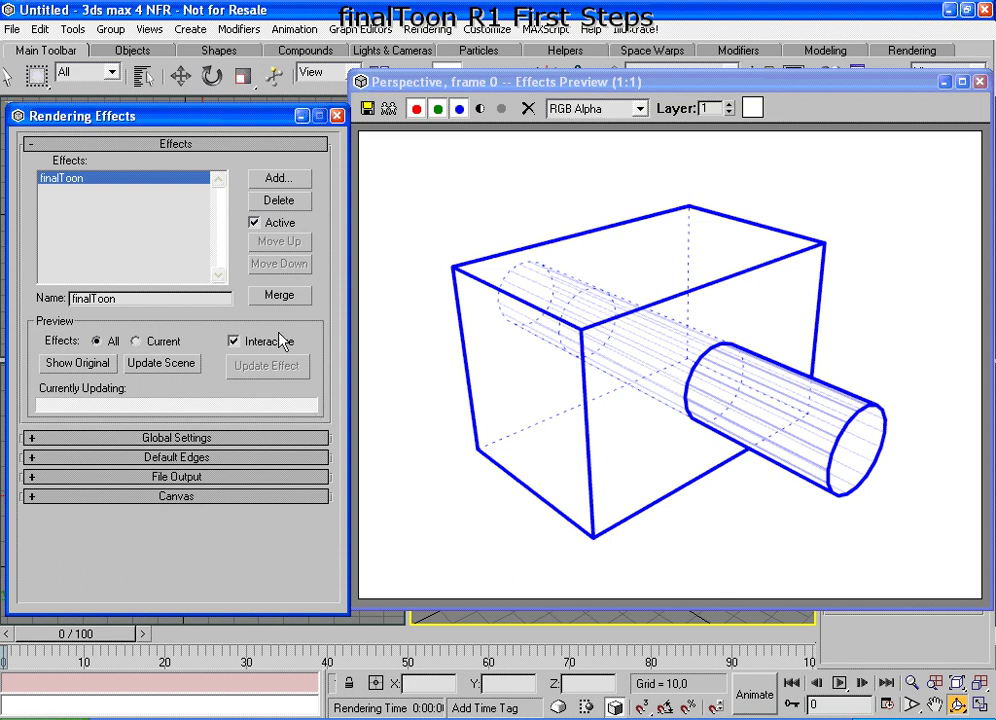
# - Review the default edges settings, examining the Enable Default Edges option and the box and cylinder edges in the preview
pyautogui.click(190, 460)
pyautogui.moveTo(189, 456); pyautogui.dragTo(203, 290)
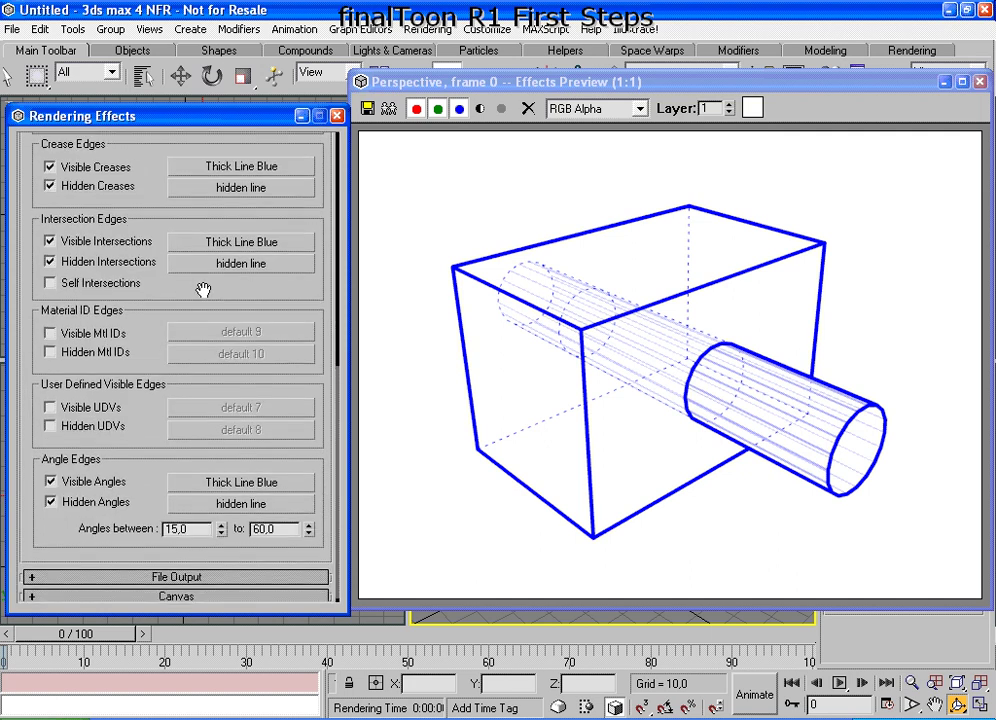
pyautogui.moveTo(203, 290); pyautogui.dragTo(218, 551)
pyautogui.click(258, 248)
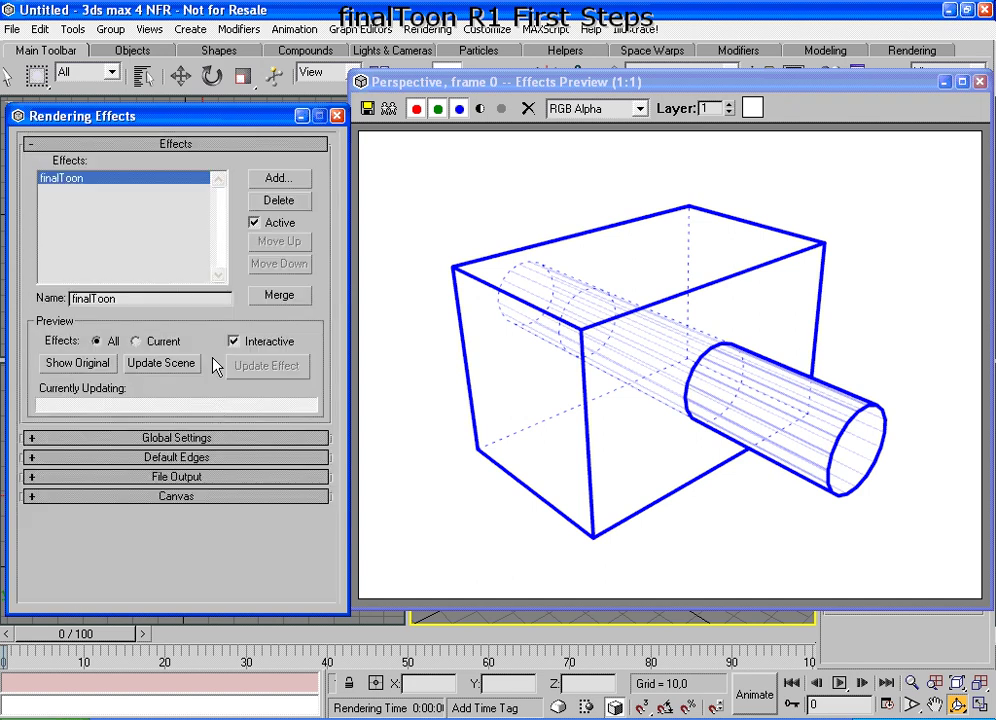
pyautogui.click(277, 465)
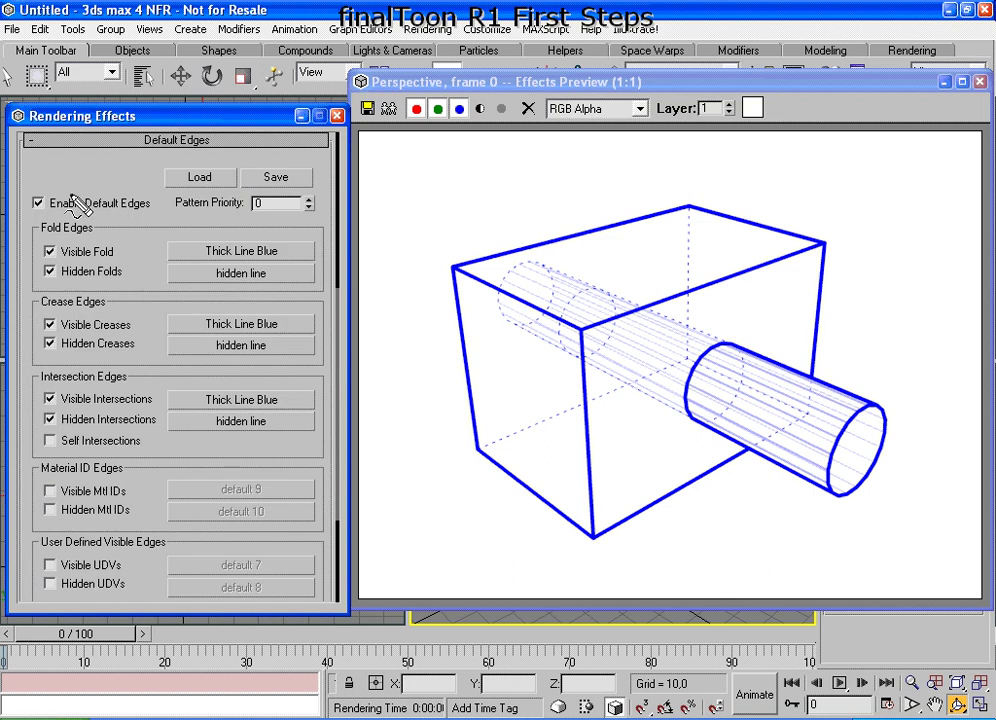
pyautogui.moveTo(62, 168)
pyautogui.mouseDown()
pyautogui.moveTo(30, 208)
pyautogui.moveTo(167, 220)
pyautogui.moveTo(86, 172)
pyautogui.moveTo(60, 172)
pyautogui.mouseUp()
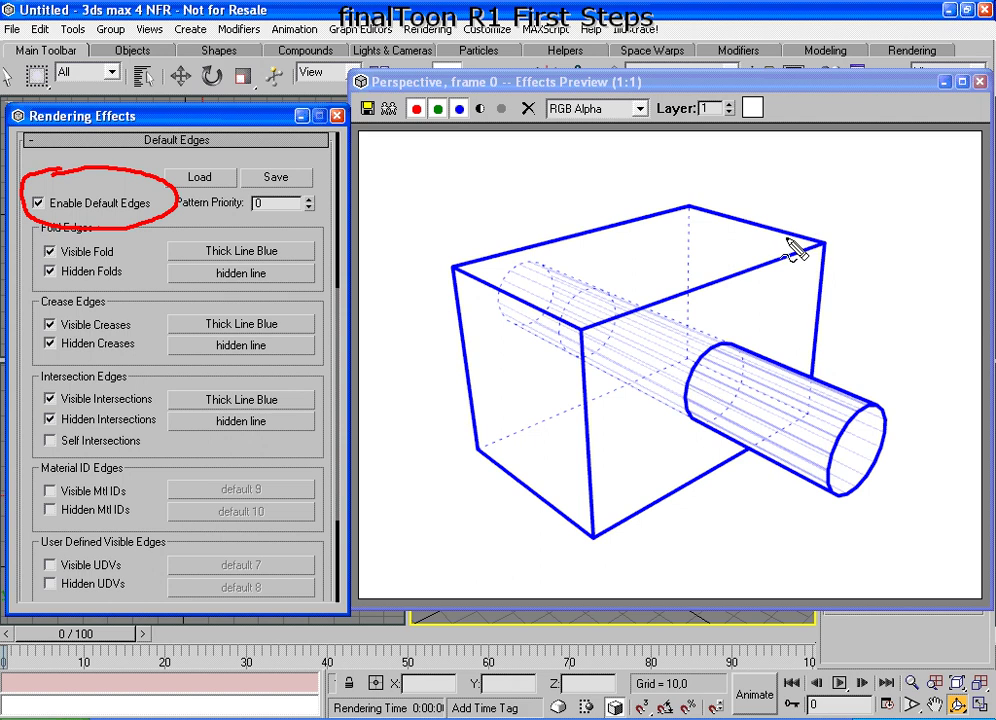
pyautogui.moveTo(838, 232)
pyautogui.mouseDown()
pyautogui.moveTo(795, 255)
pyautogui.moveTo(828, 243)
pyautogui.mouseUp()
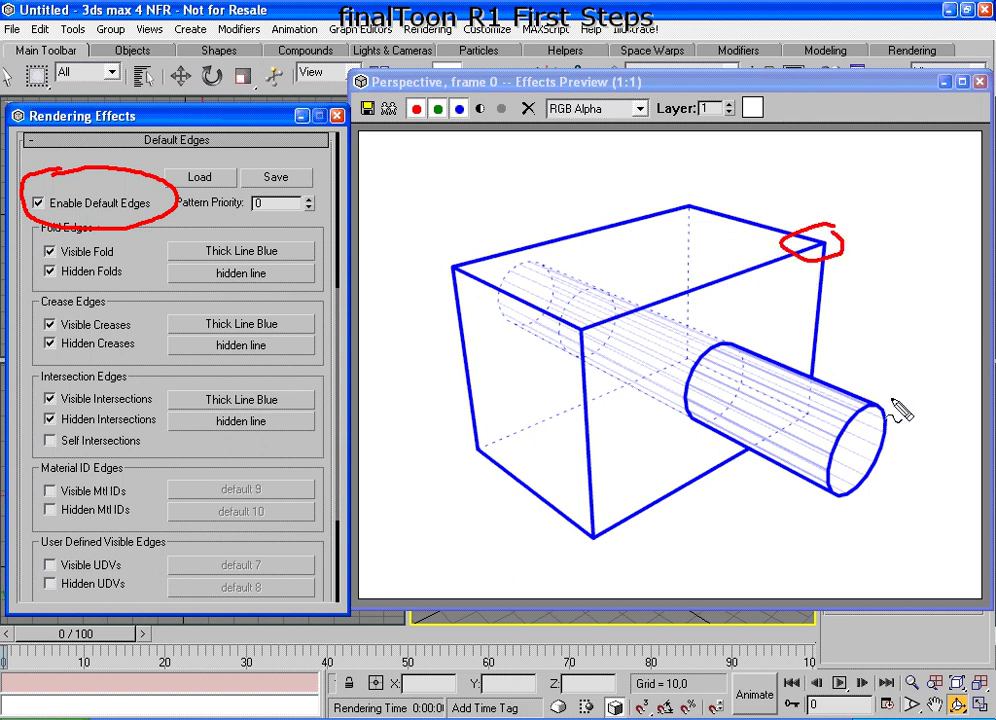
pyautogui.moveTo(850, 408); pyautogui.dragTo(888, 402)
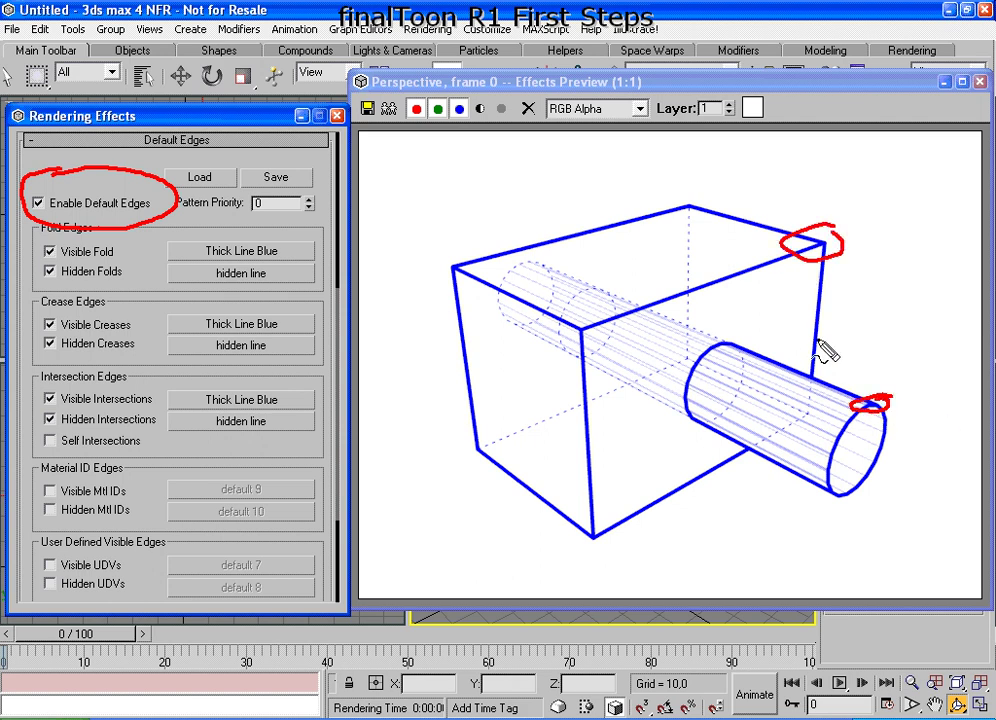